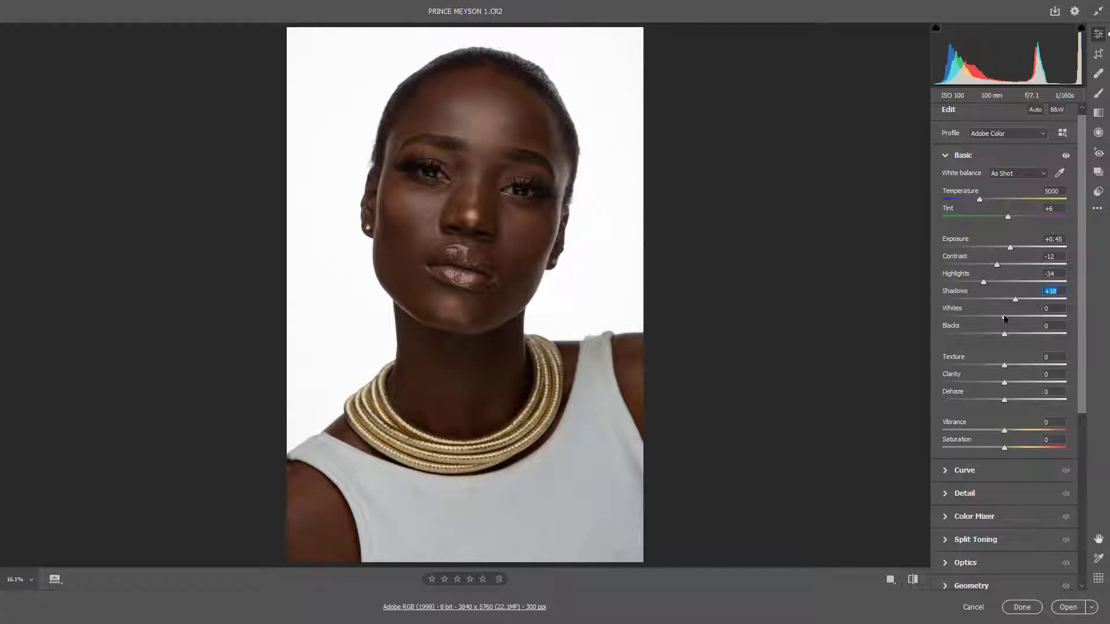
# In the Basic adjustments, set Whites to -43, Blacks to -7, Texture and Clarity to +8, and Vibrance to +10
pyautogui.moveTo(1004, 317)
pyautogui.mouseDown()
pyautogui.moveTo(977, 317)
pyautogui.moveTo(976, 335)
pyautogui.moveTo(1014, 335)
pyautogui.moveTo(1001, 336)
pyautogui.mouseUp()
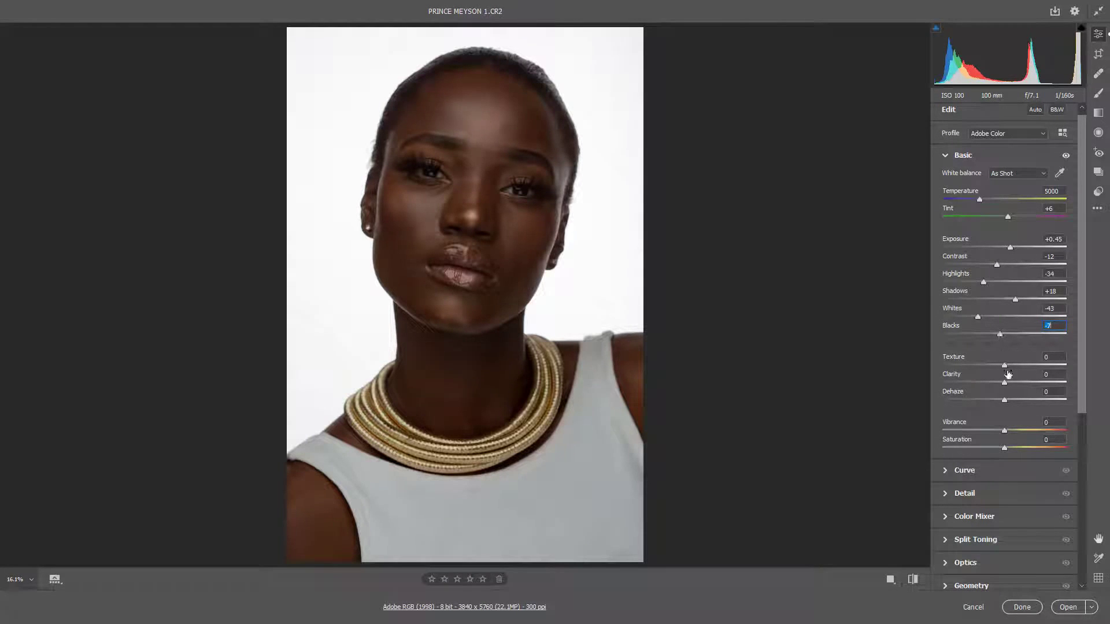
pyautogui.click(1010, 366)
pyautogui.click(1010, 383)
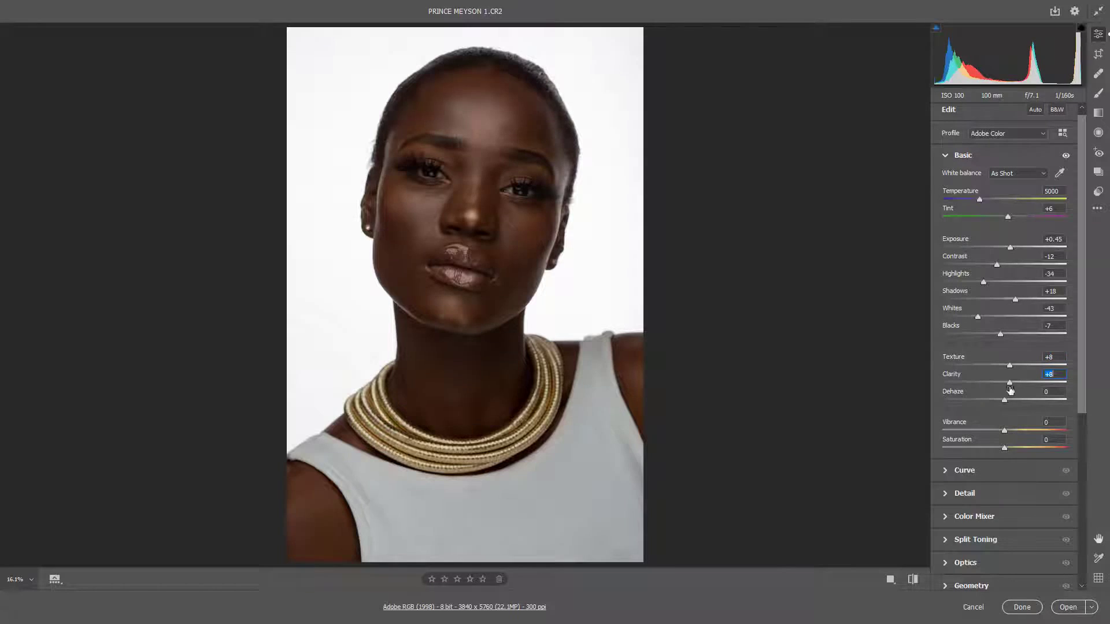
pyautogui.click(1011, 431)
pyautogui.scroll(-2, 1009, 443)
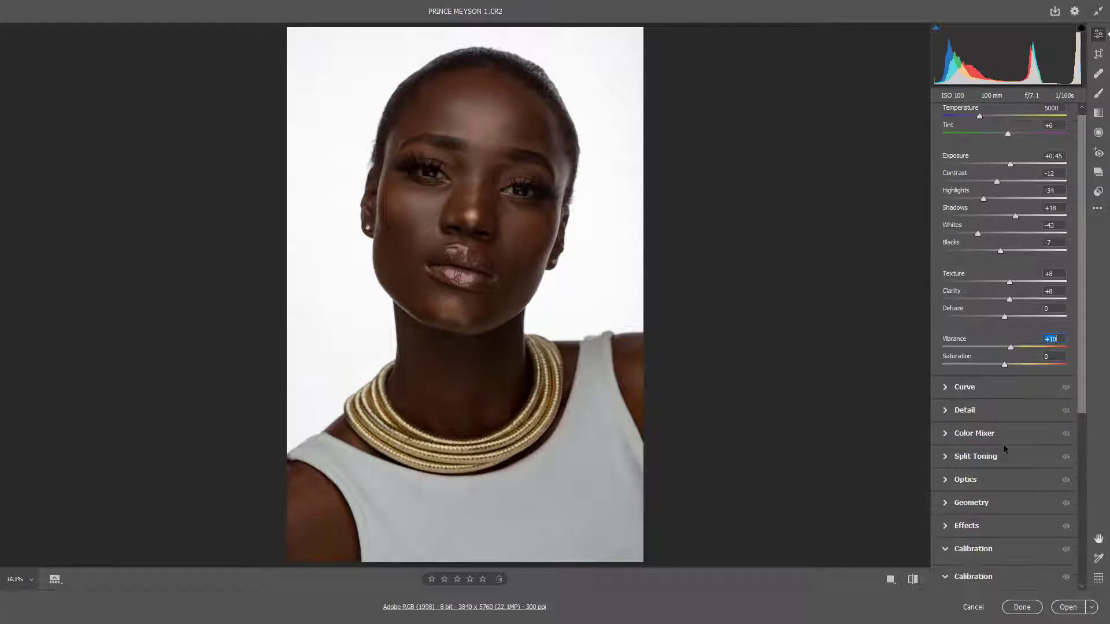
pyautogui.scroll(2, 970, 394)
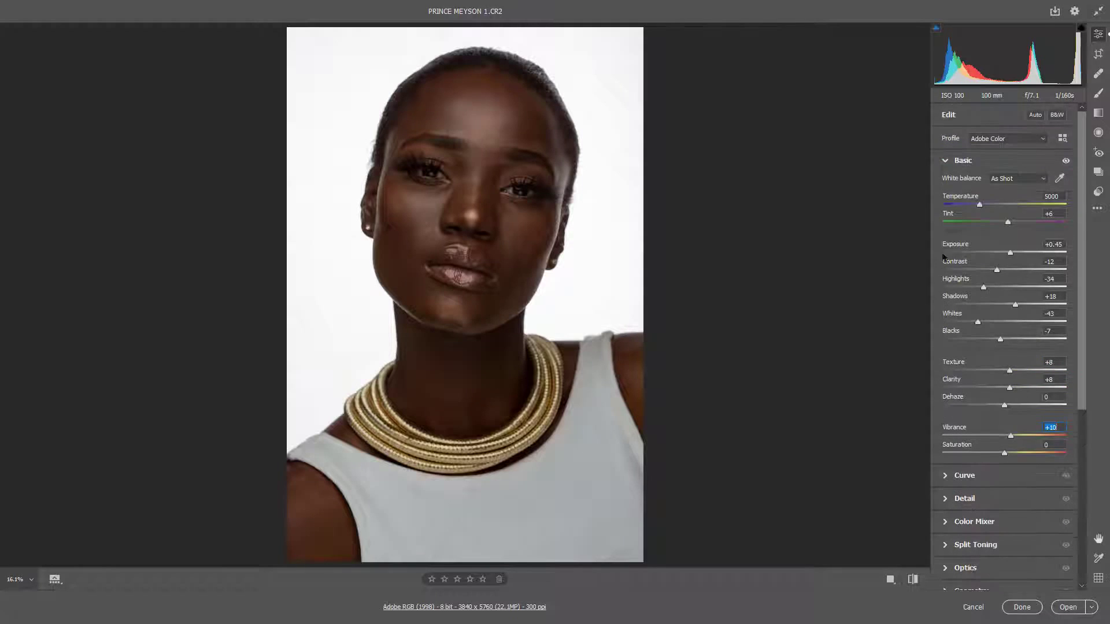
# Raise the luminance Noise Reduction slightly above zero in the Detail adjustments
pyautogui.click(946, 163)
pyautogui.click(948, 183)
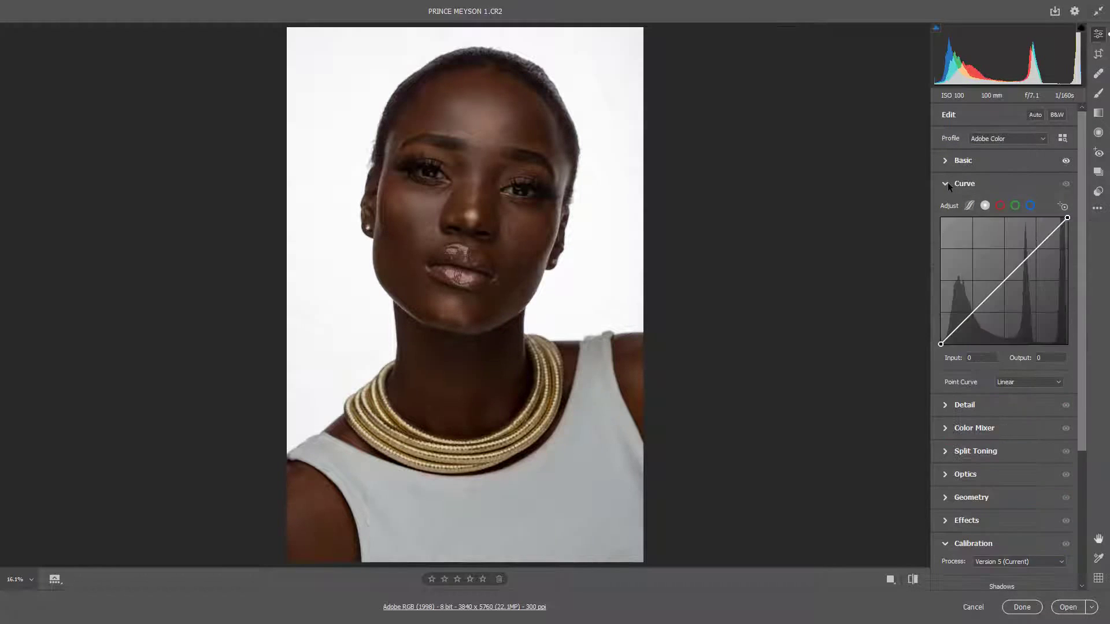
pyautogui.click(948, 183)
pyautogui.click(946, 206)
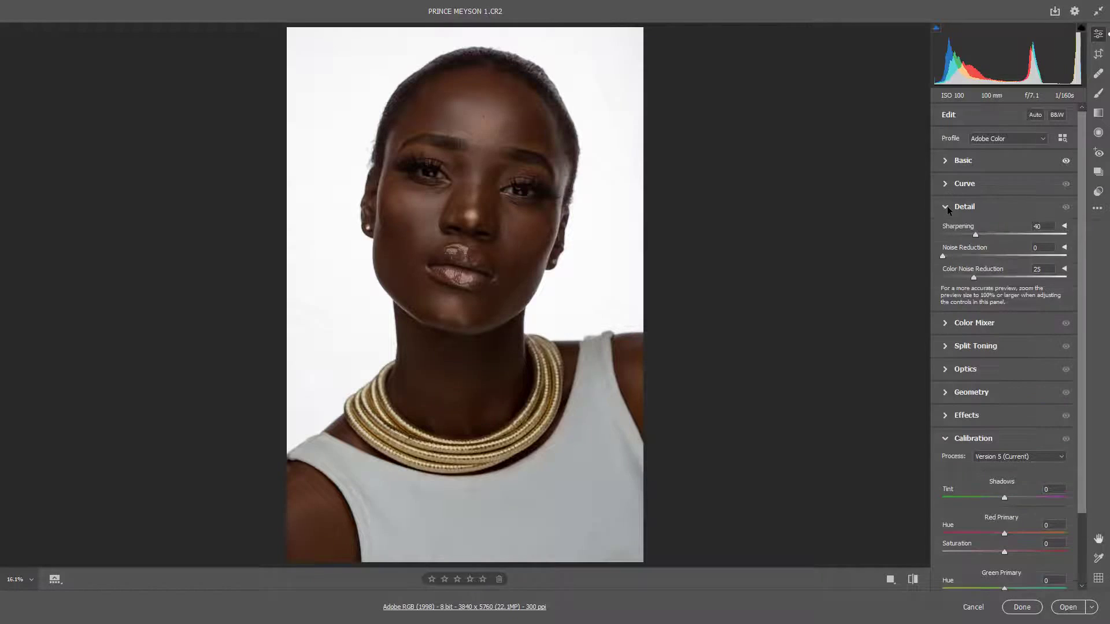
pyautogui.moveTo(943, 256); pyautogui.dragTo(952, 254)
pyautogui.click(946, 207)
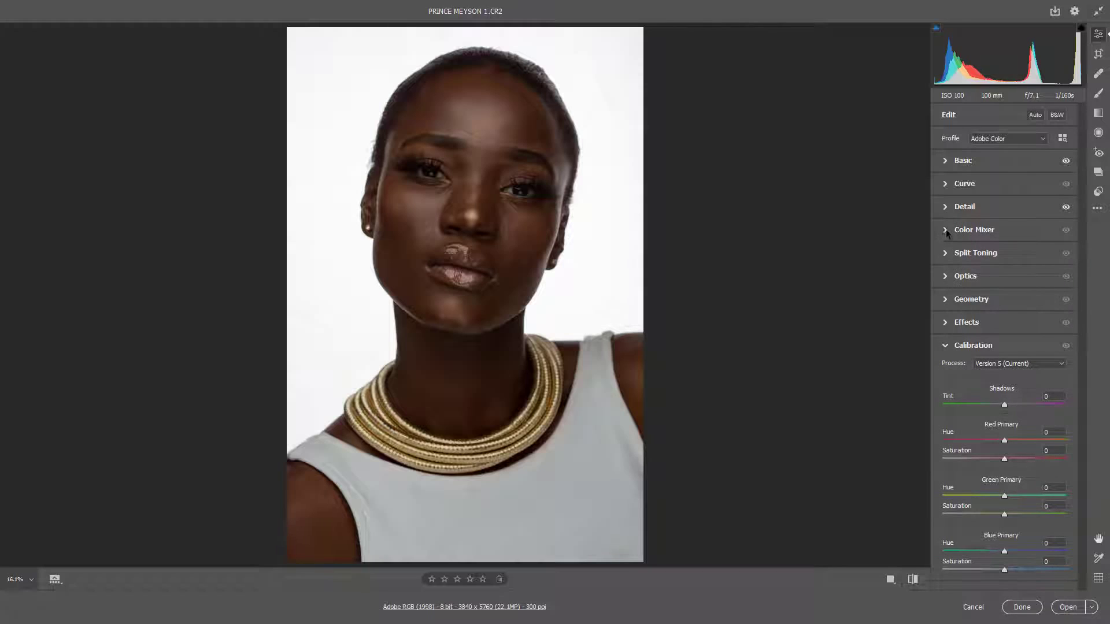
# Open the developed raw photo in Photoshop and duplicate its Background layer
pyautogui.click(946, 231)
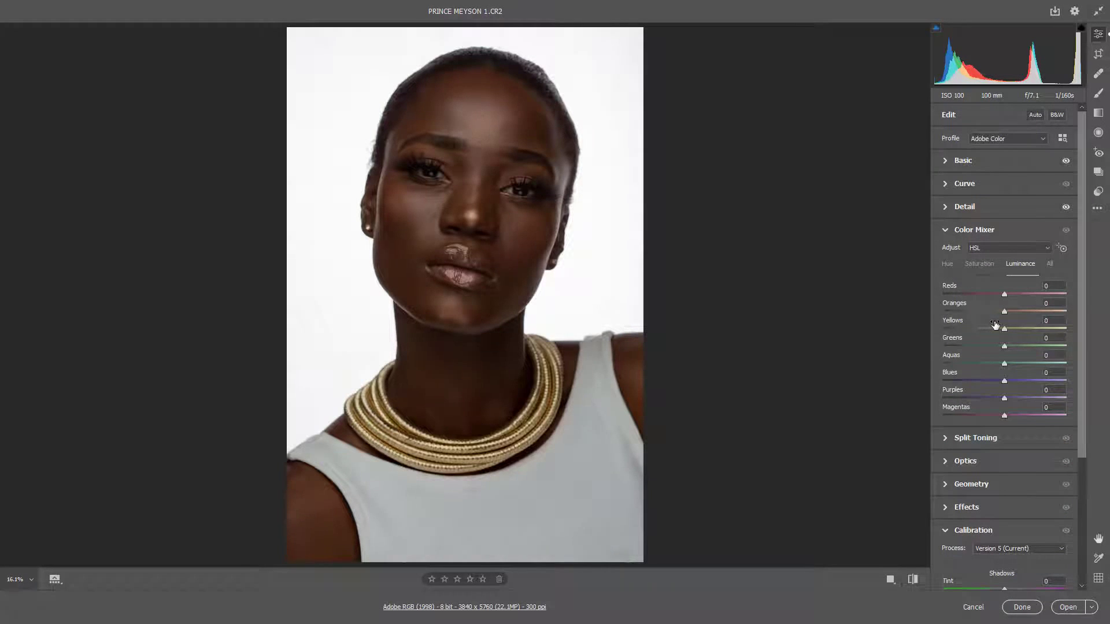
pyautogui.click(1057, 608)
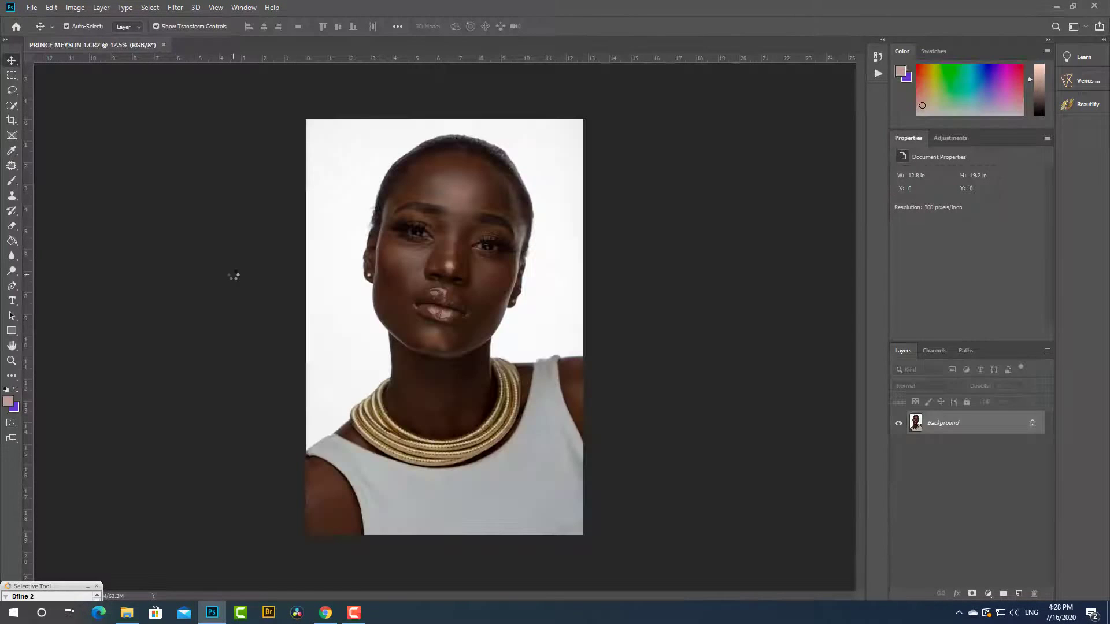
pyautogui.scroll(8, 467, 248)
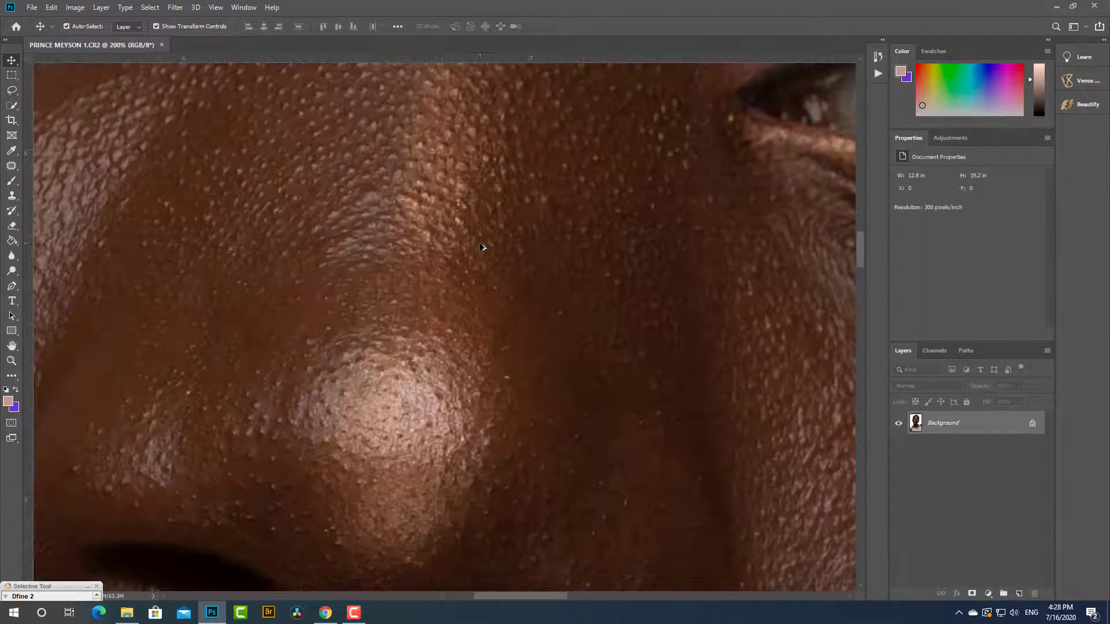
pyautogui.scroll(-5, 483, 244)
pyautogui.scroll(-1, 483, 248)
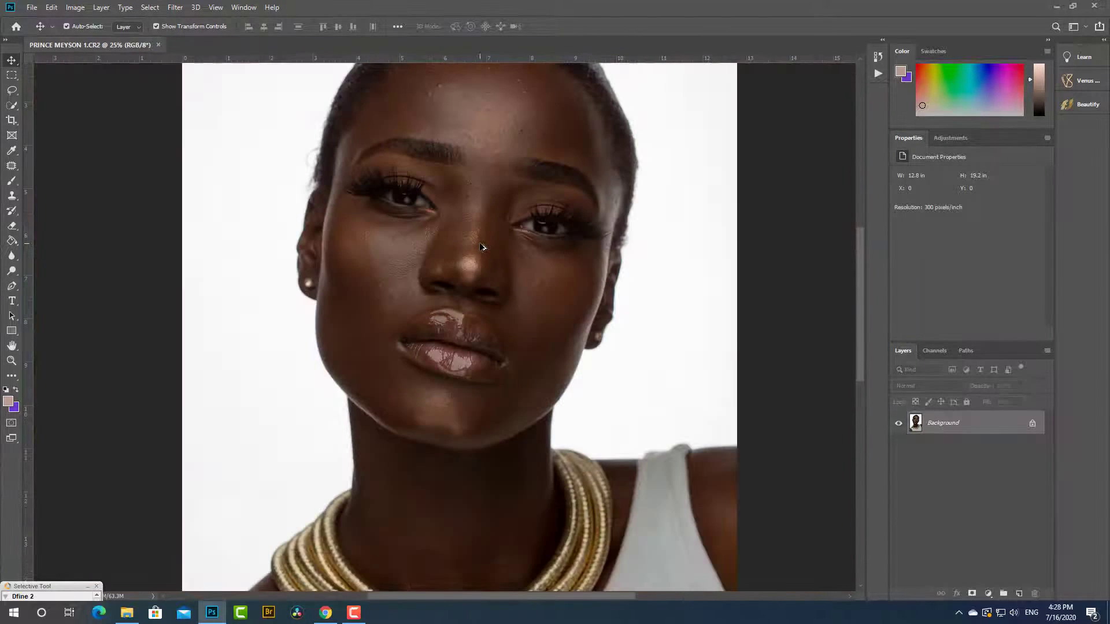
pyautogui.scroll(2, 491, 315)
pyautogui.hotkey('ctrl', 'j')
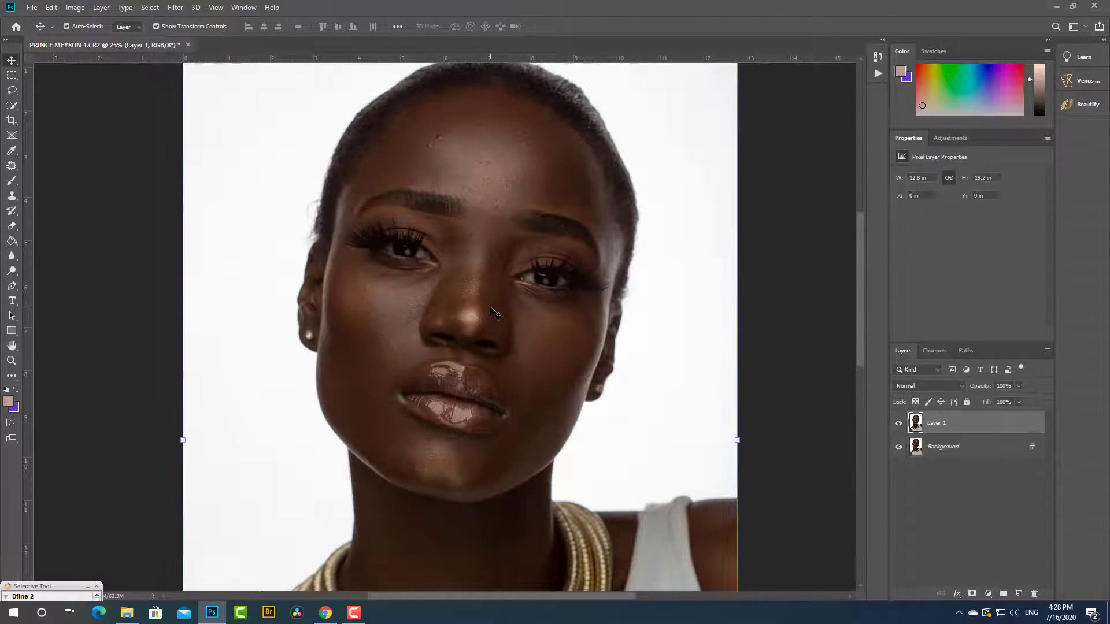
# Remove the two raised blemishes on the upper forehead with the Spot Healing Brush at 40 px
pyautogui.scroll(-2, 494, 313)
pyautogui.scroll(3, 469, 248)
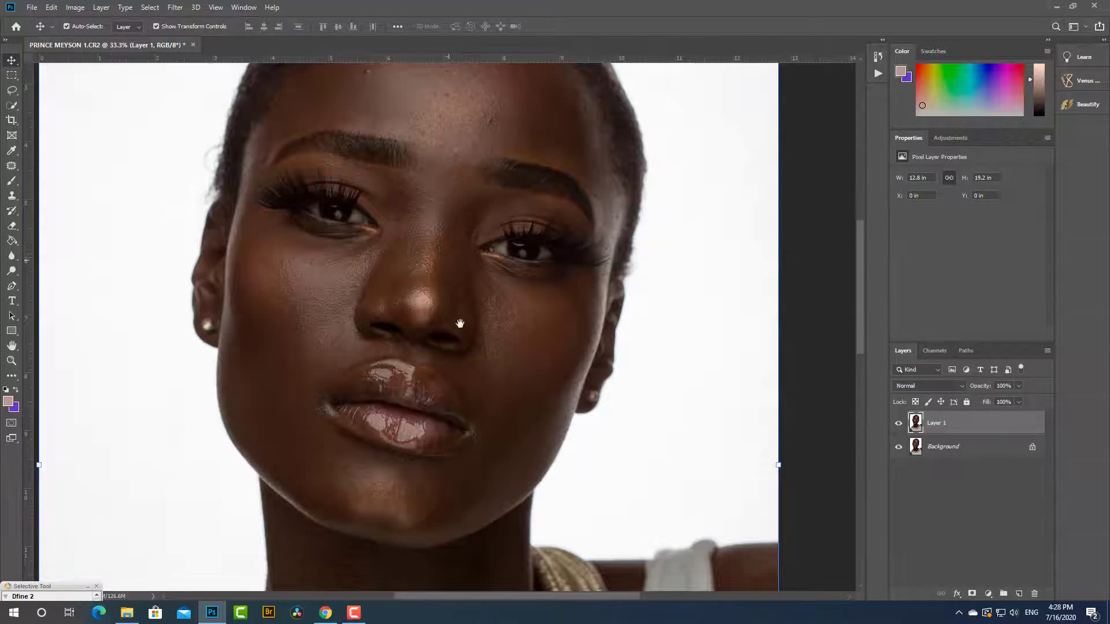
pyautogui.moveTo(459, 324); pyautogui.dragTo(478, 432)
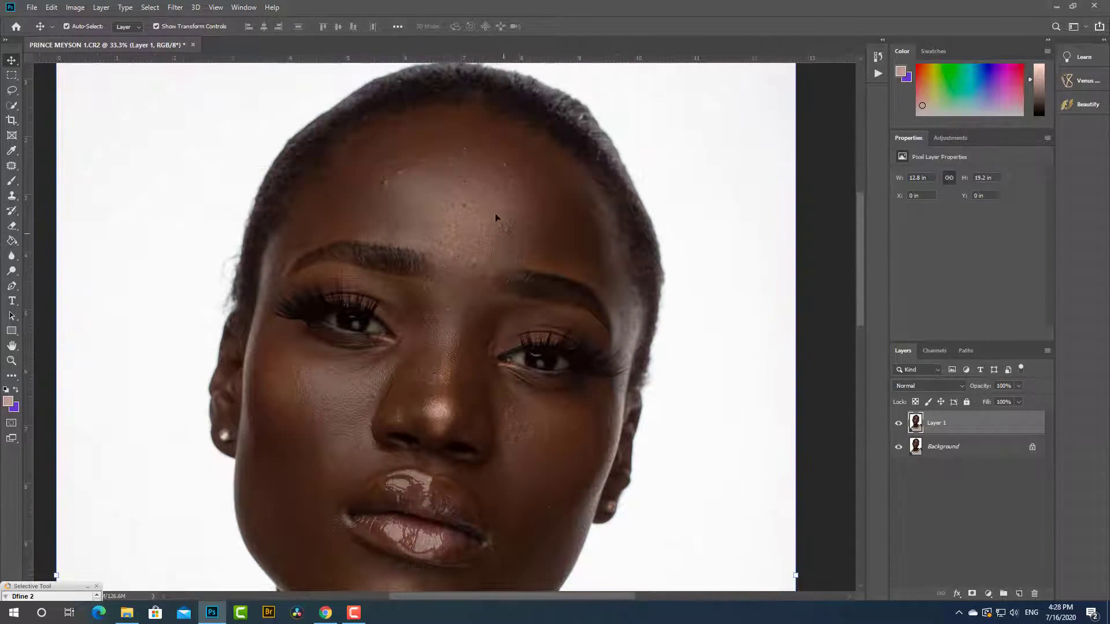
pyautogui.scroll(3, 487, 169)
pyautogui.scroll(-1, 480, 174)
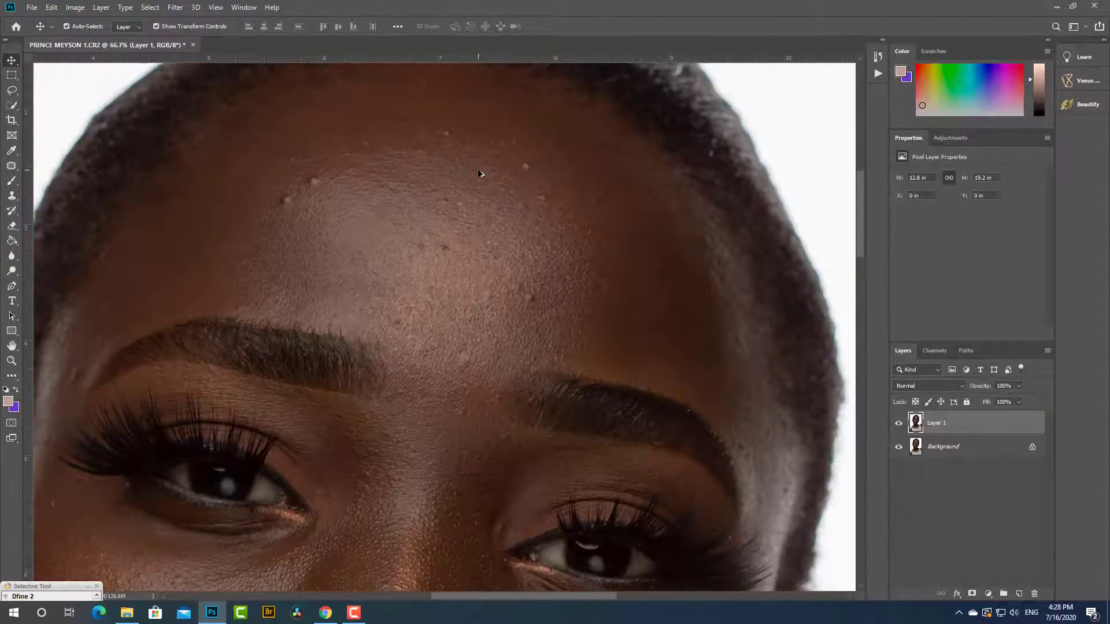
pyautogui.rightClick(12, 166)
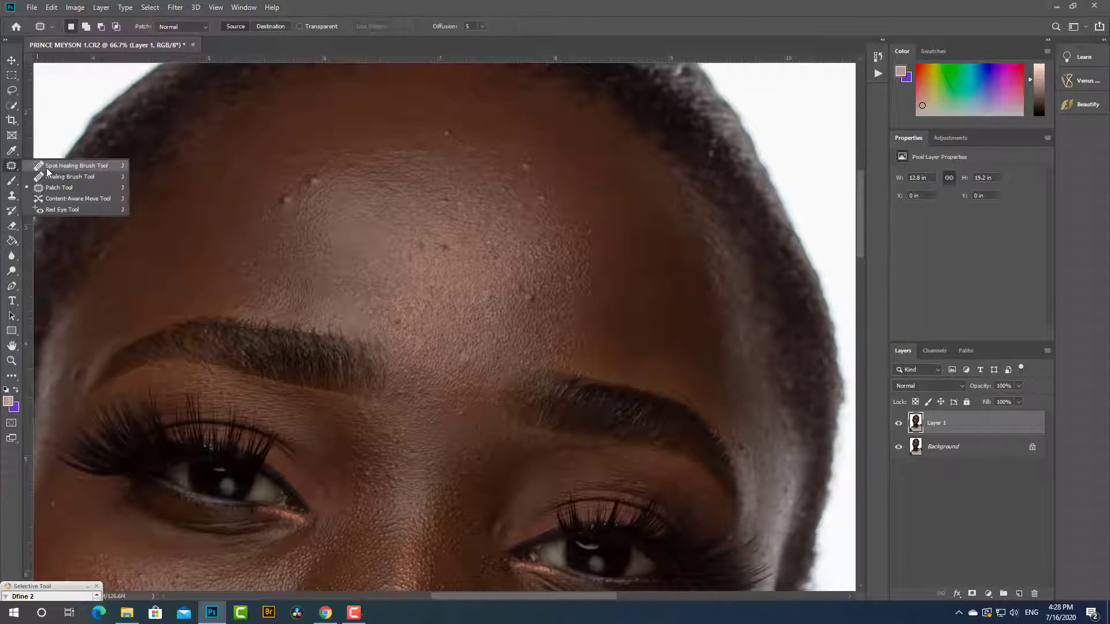
pyautogui.click(58, 168)
pyautogui.scroll(2, 308, 182)
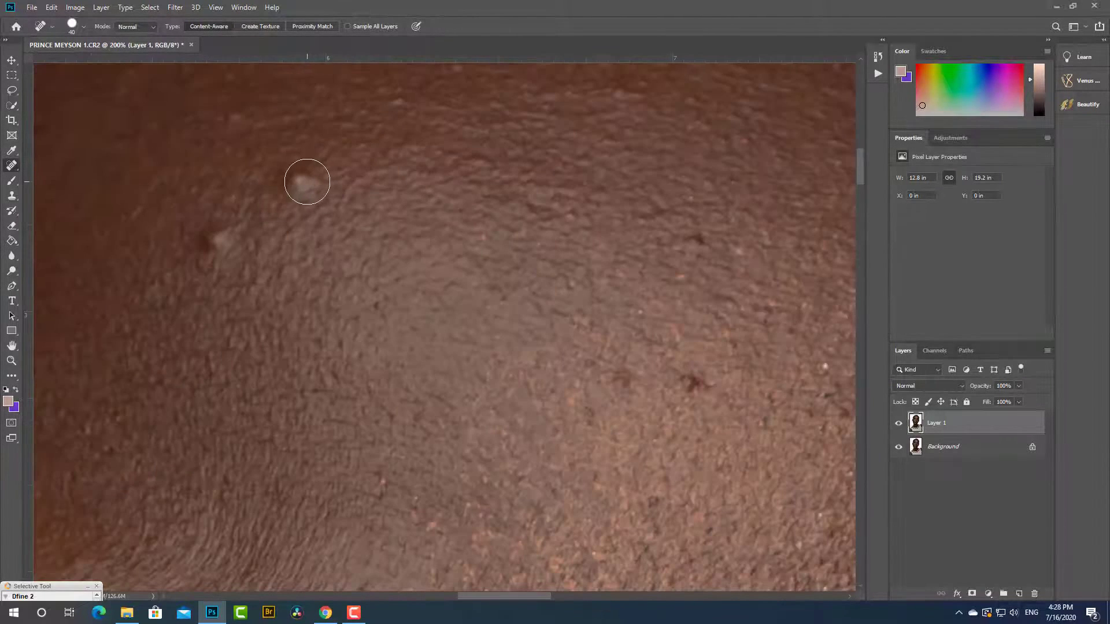
pyautogui.click(303, 185)
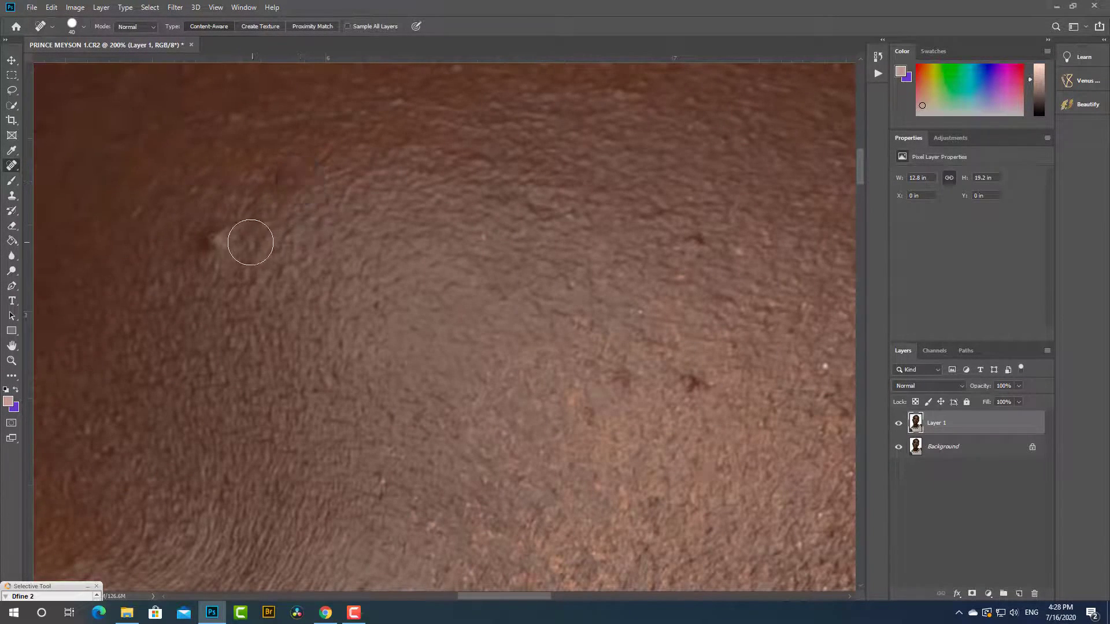
pyautogui.click(208, 243)
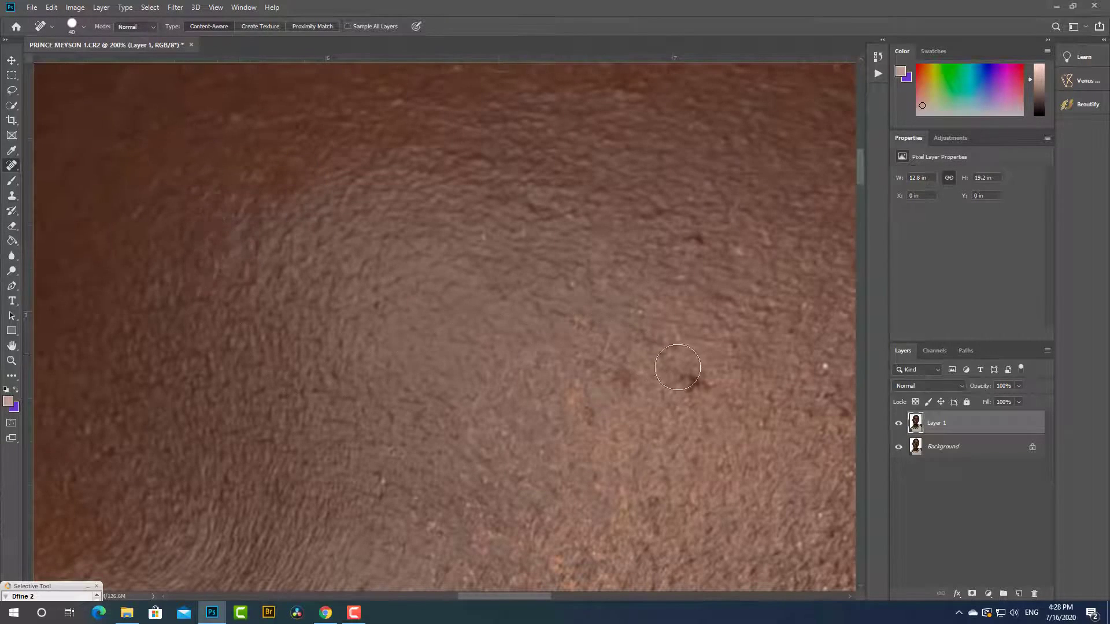
# Heal the dark spots in the middle of the forehead, reducing the brush to 30 and 20 px
pyautogui.press('[')
pyautogui.click(691, 382)
pyautogui.click(588, 366)
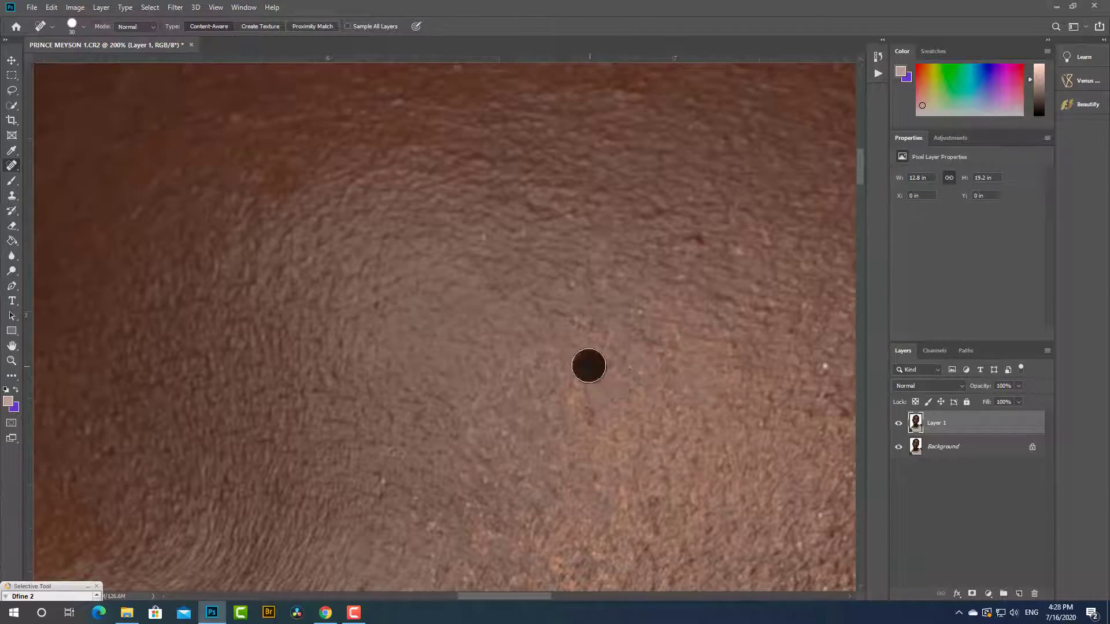
pyautogui.press('[')
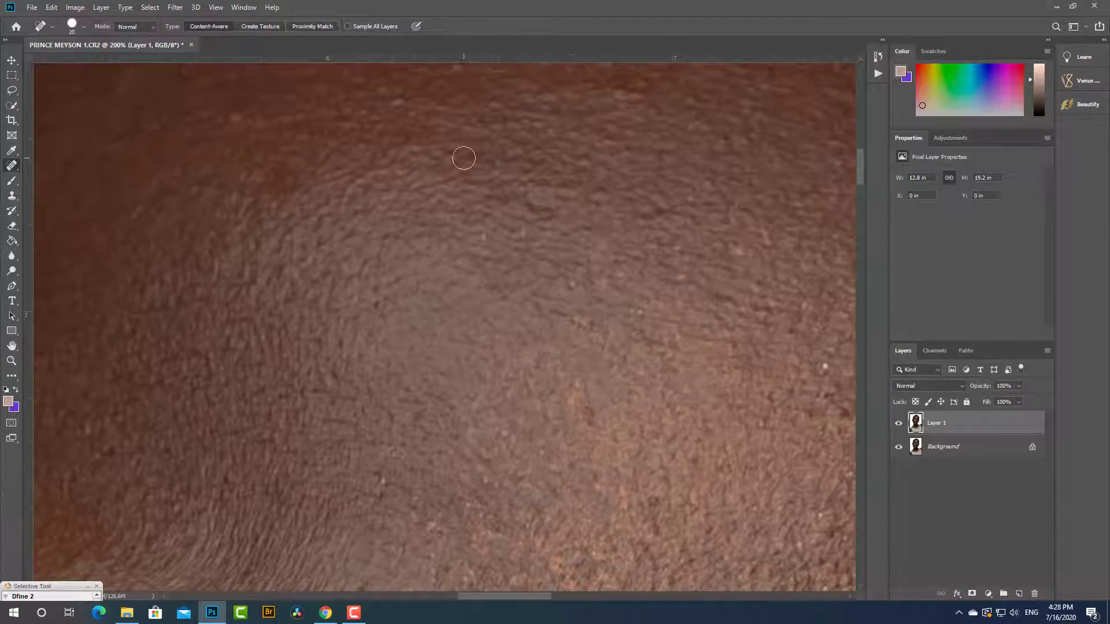
pyautogui.click(587, 415)
# Heal the small bright bumps on the upper forehead below the hairline with the 20 px brush
pyautogui.scroll(5, 518, 434)
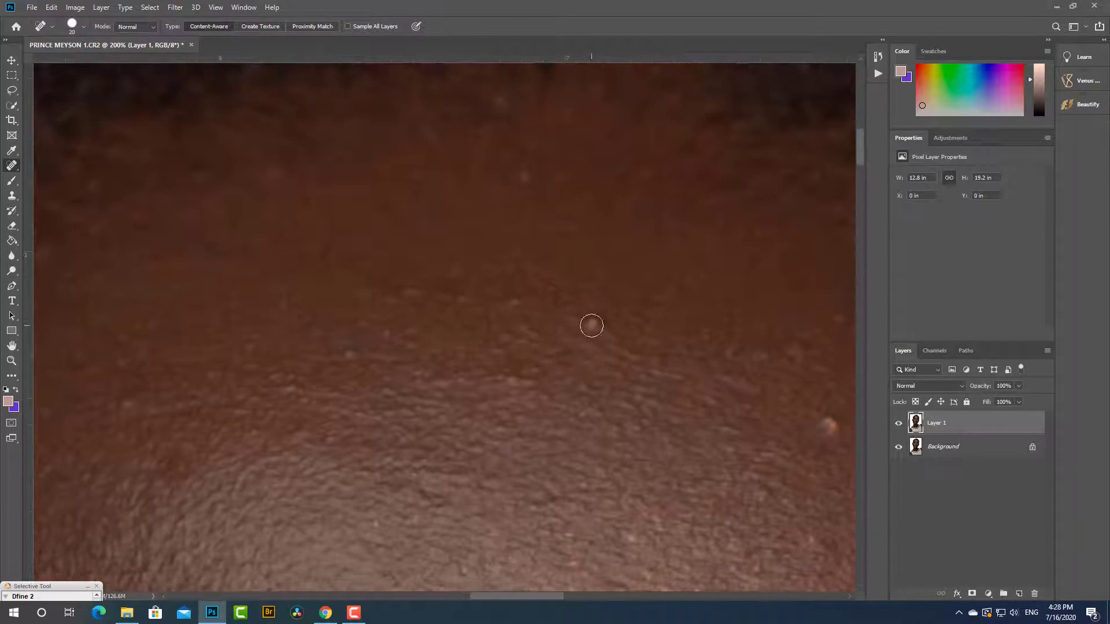
pyautogui.click(830, 424)
pyautogui.click(837, 321)
pyautogui.click(513, 299)
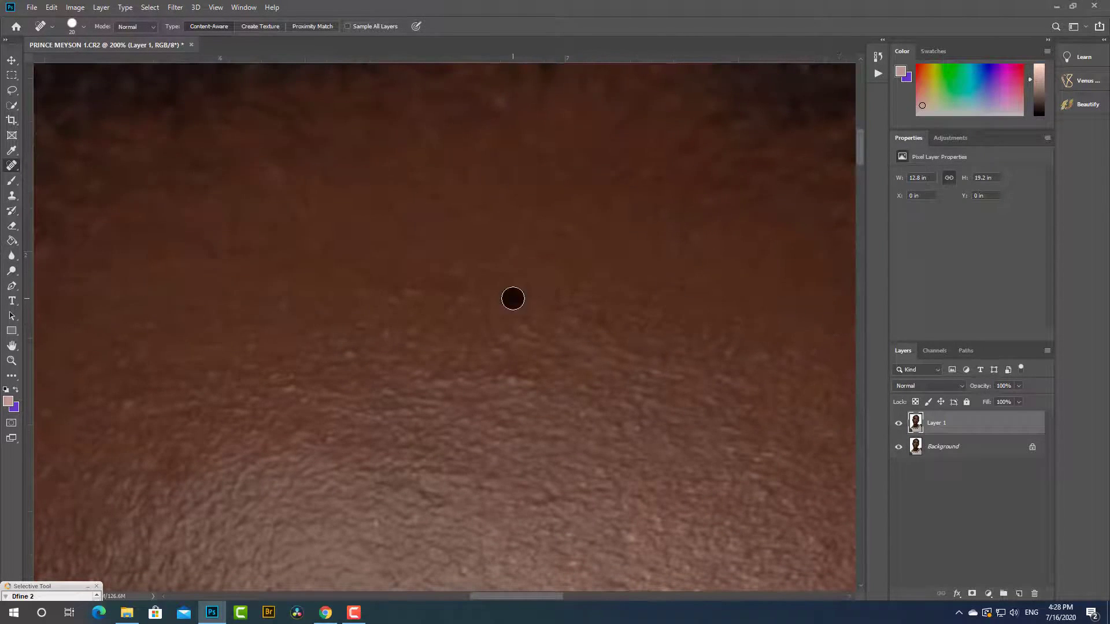
# Heal the larger marks on the forehead above the eyebrows with an enlarged Spot Healing Brush
pyautogui.moveTo(521, 537); pyautogui.dragTo(463, 77)
pyautogui.moveTo(782, 255); pyautogui.dragTo(547, 339)
pyautogui.press(']')
pyautogui.press(']')
pyautogui.press(']')
pyautogui.click(525, 335)
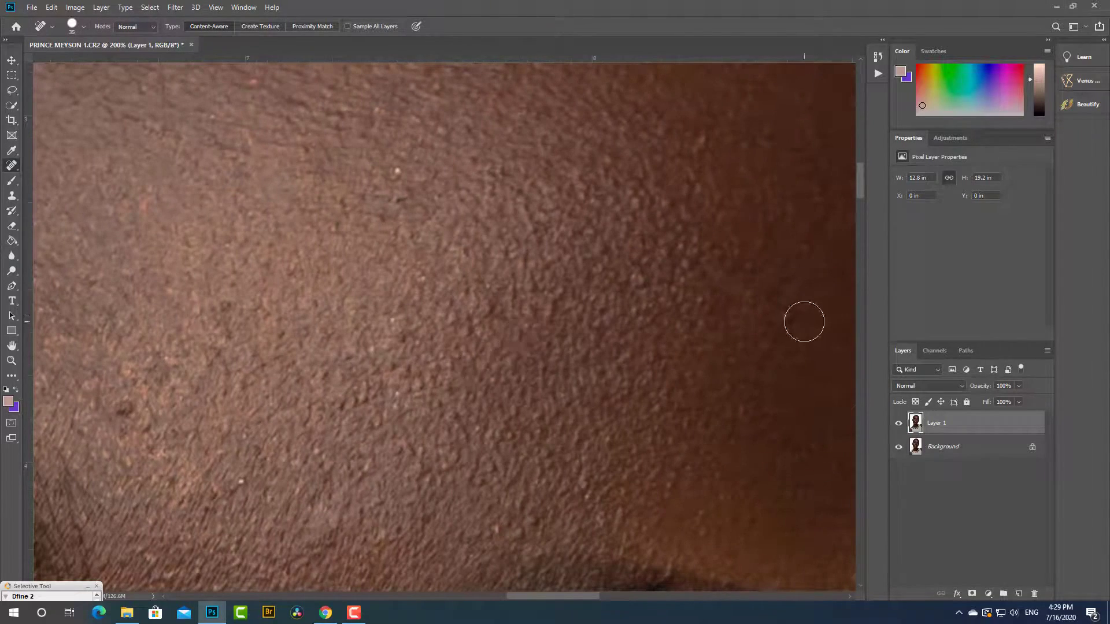
pyautogui.click(789, 319)
pyautogui.click(122, 408)
# Reduce the healing brush to 20 px and remove the small specks between and around the eyebrows
pyautogui.moveTo(315, 468); pyautogui.dragTo(478, 191)
pyautogui.press('[')
pyautogui.press('[')
pyautogui.press('[')
pyautogui.click(796, 493)
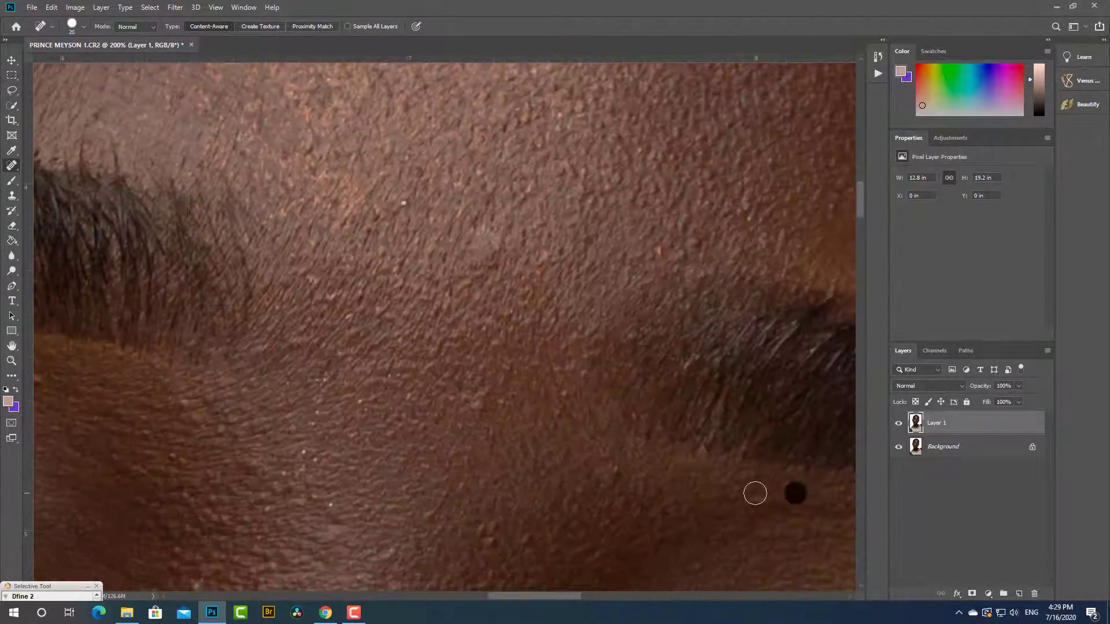
pyautogui.click(417, 174)
pyautogui.click(680, 255)
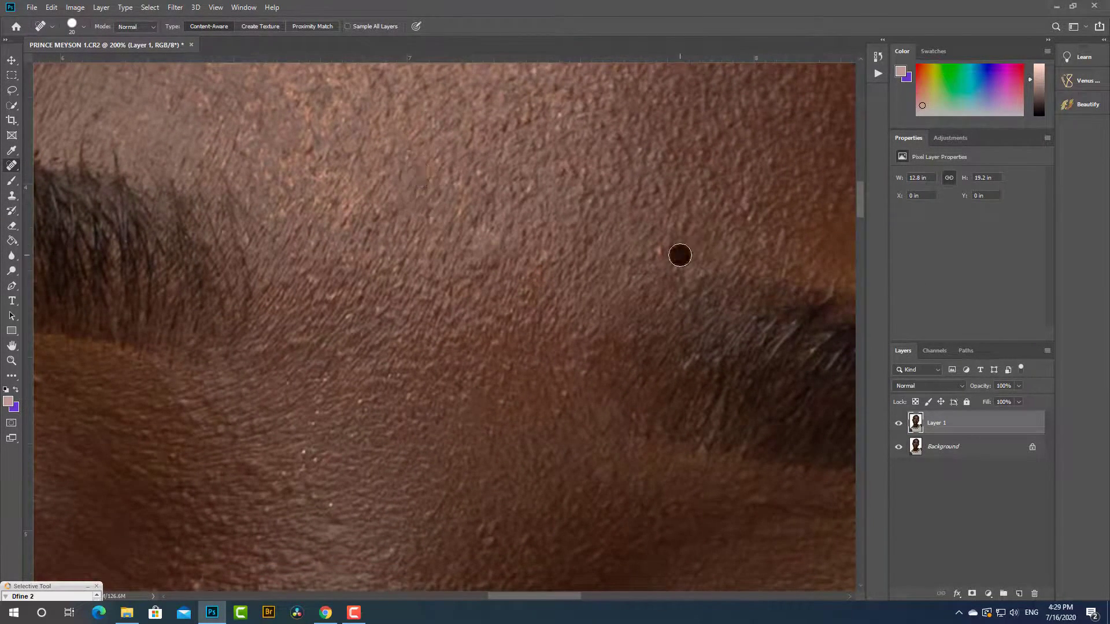
# Patch the bumps beside the outer eyebrow tail and near the temple hairline with clean skin using the Patch tool
pyautogui.moveTo(639, 472); pyautogui.dragTo(424, 315)
pyautogui.moveTo(87, 271)
pyautogui.mouseDown()
pyautogui.moveTo(431, 243)
pyautogui.moveTo(475, 313)
pyautogui.mouseUp()
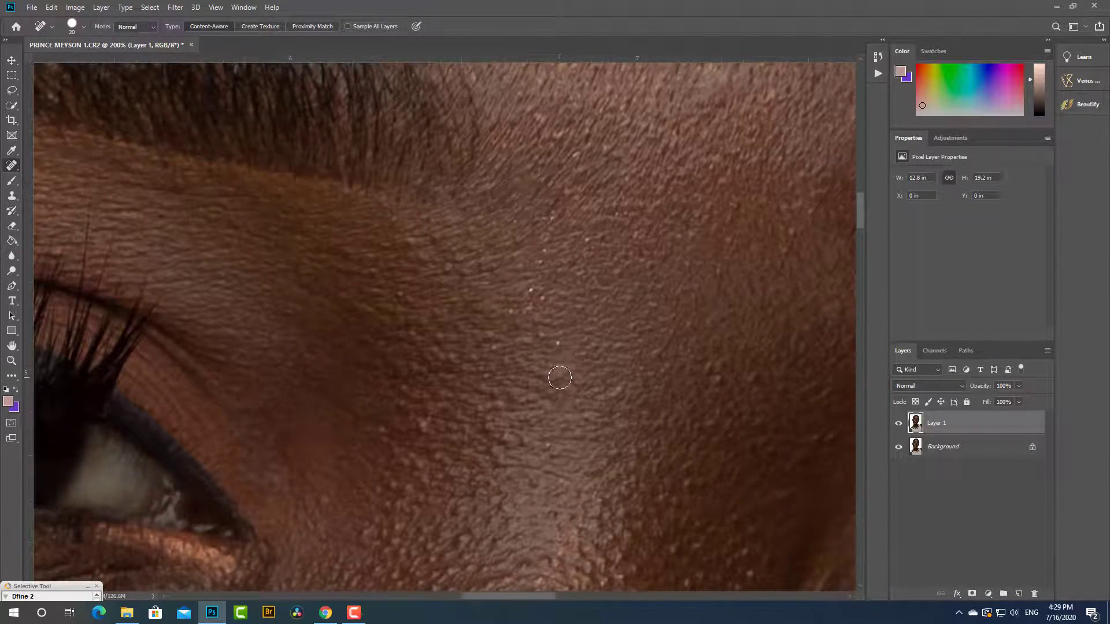
pyautogui.scroll(-2, 559, 378)
pyautogui.scroll(-4, 509, 439)
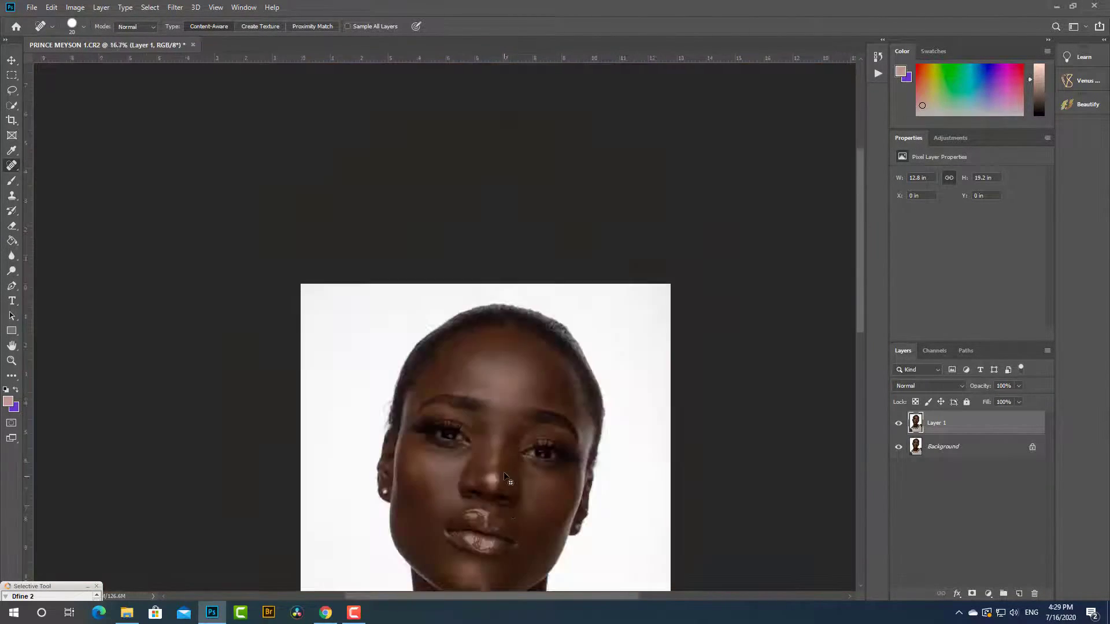
pyautogui.scroll(3, 504, 475)
pyautogui.scroll(2, 335, 414)
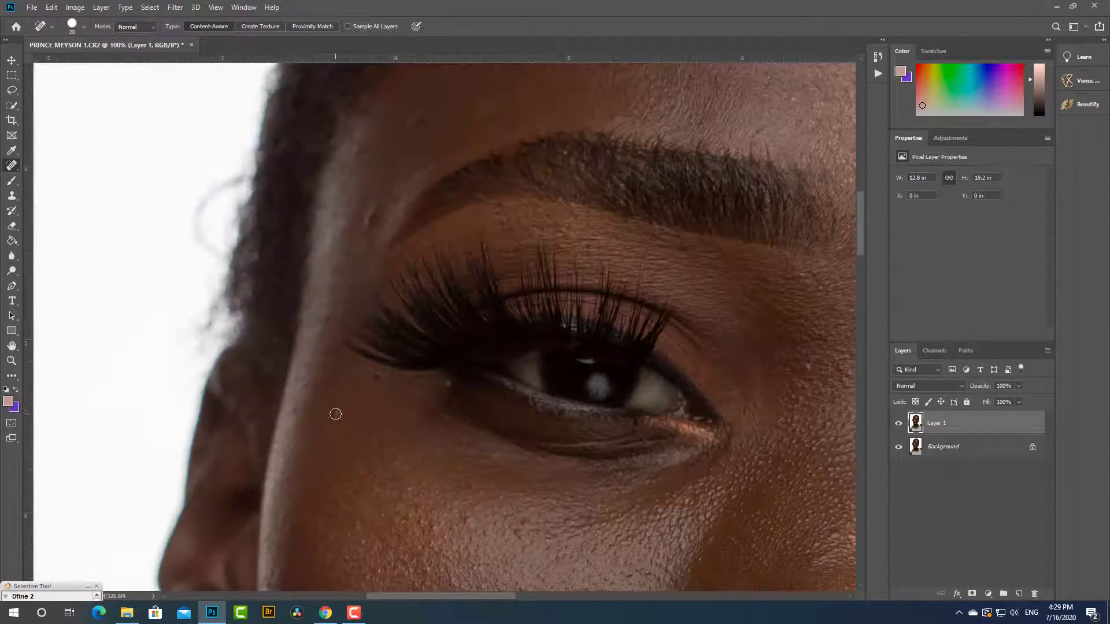
pyautogui.scroll(3, 375, 347)
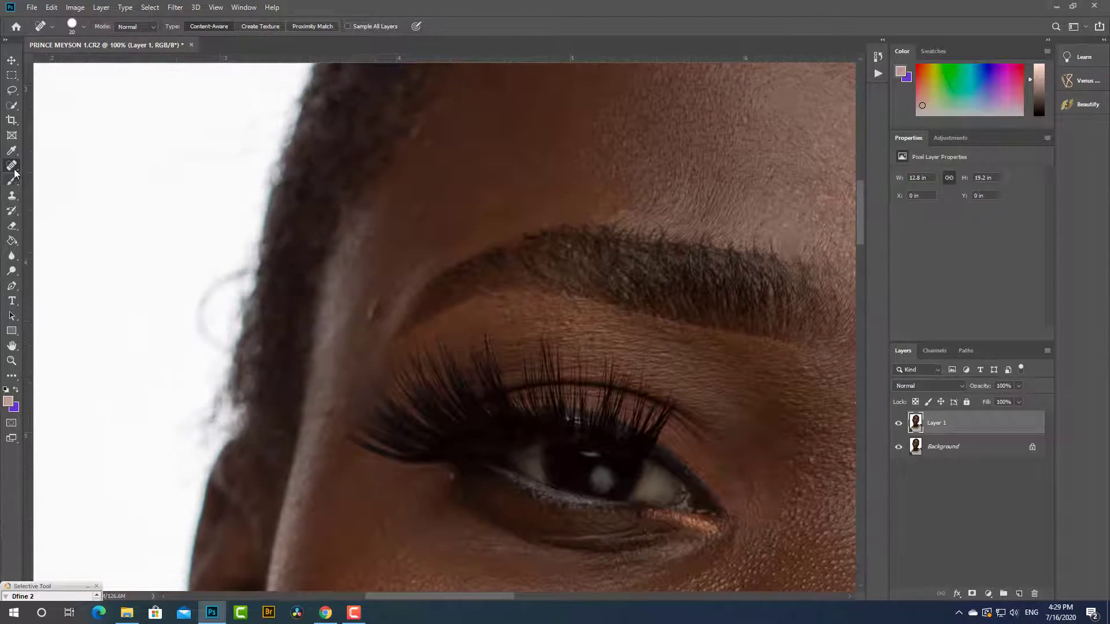
pyautogui.hotkey('shift', 'j')
pyautogui.hotkey('shift', 'j')
pyautogui.moveTo(377, 296)
pyautogui.mouseDown()
pyautogui.moveTo(369, 312)
pyautogui.moveTo(386, 303)
pyautogui.moveTo(374, 332)
pyautogui.mouseUp()
pyautogui.scroll(3, 384, 315)
pyautogui.moveTo(427, 285)
pyautogui.mouseDown()
pyautogui.moveTo(433, 297)
pyautogui.moveTo(434, 286)
pyautogui.mouseUp()
pyautogui.moveTo(423, 295); pyautogui.dragTo(456, 298)
pyautogui.scroll(3, 456, 370)
# Switch back to the Spot Healing Brush at 30 px for the blemishes on the lower cheek
pyautogui.scroll(-20, 362, 463)
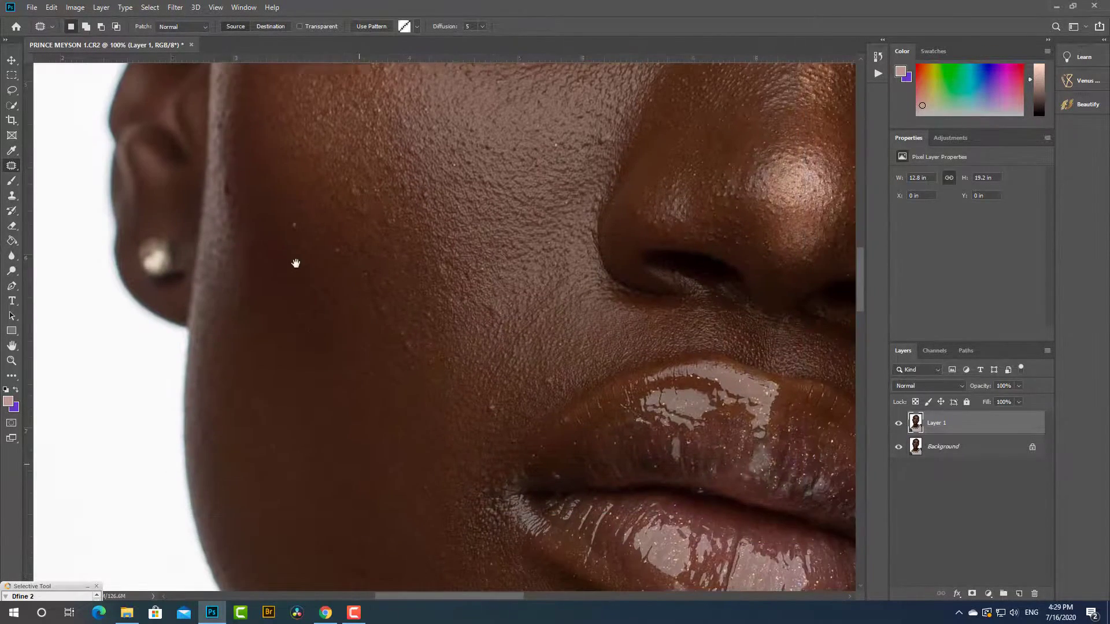
pyautogui.hotkey('shift', 'j')
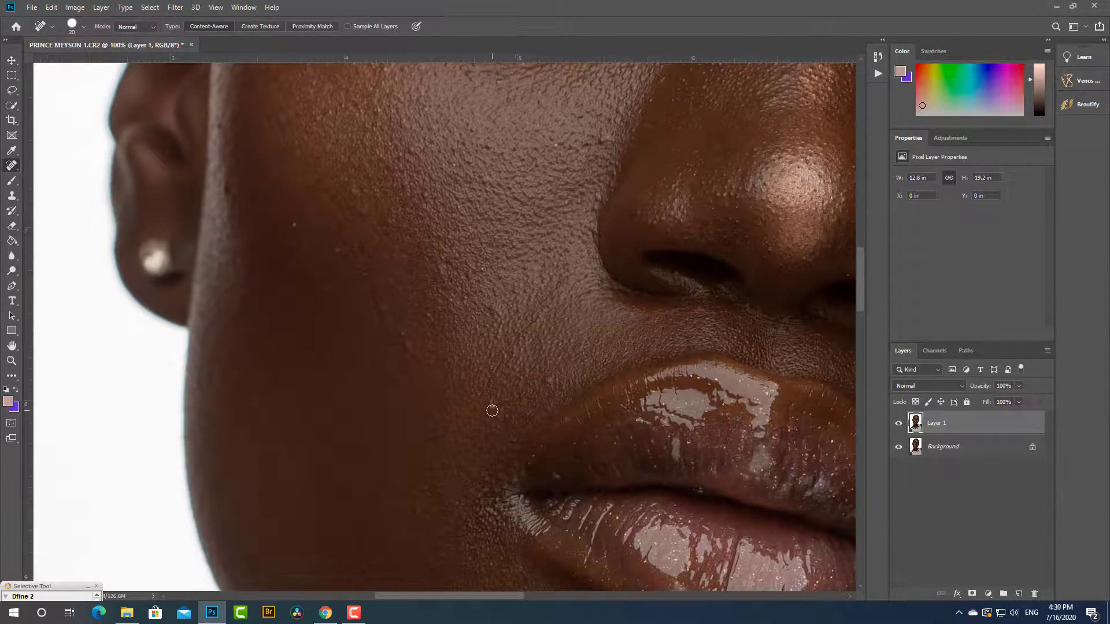
pyautogui.press(']')
pyautogui.rightClick(12, 166)
pyautogui.click(63, 178)
pyautogui.click(495, 416)
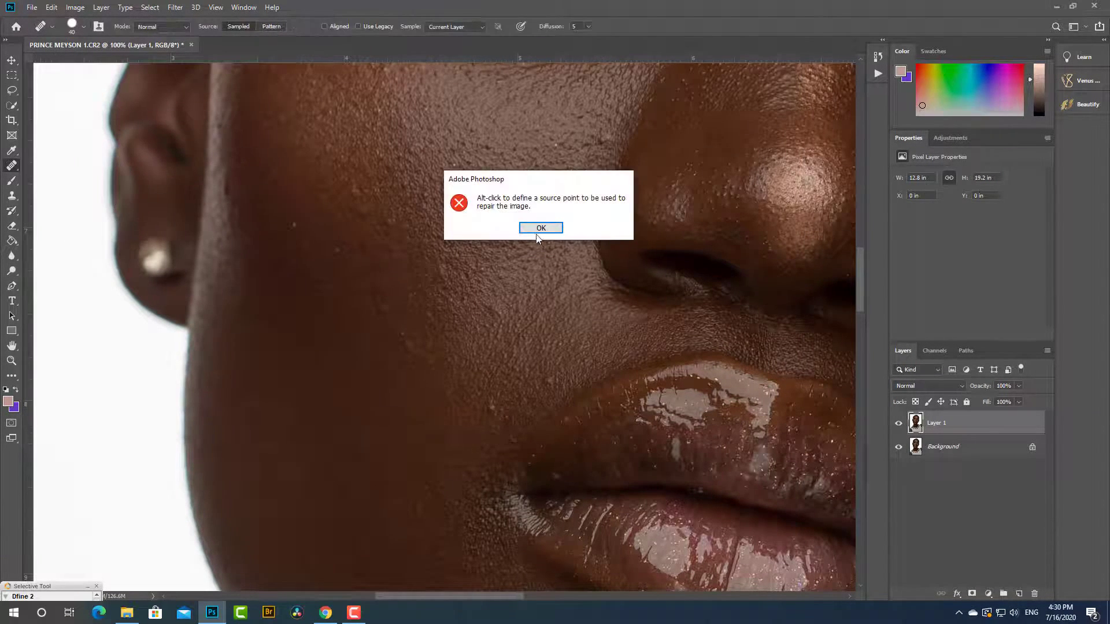
pyautogui.click(539, 228)
pyautogui.rightClick(12, 167)
pyautogui.click(53, 170)
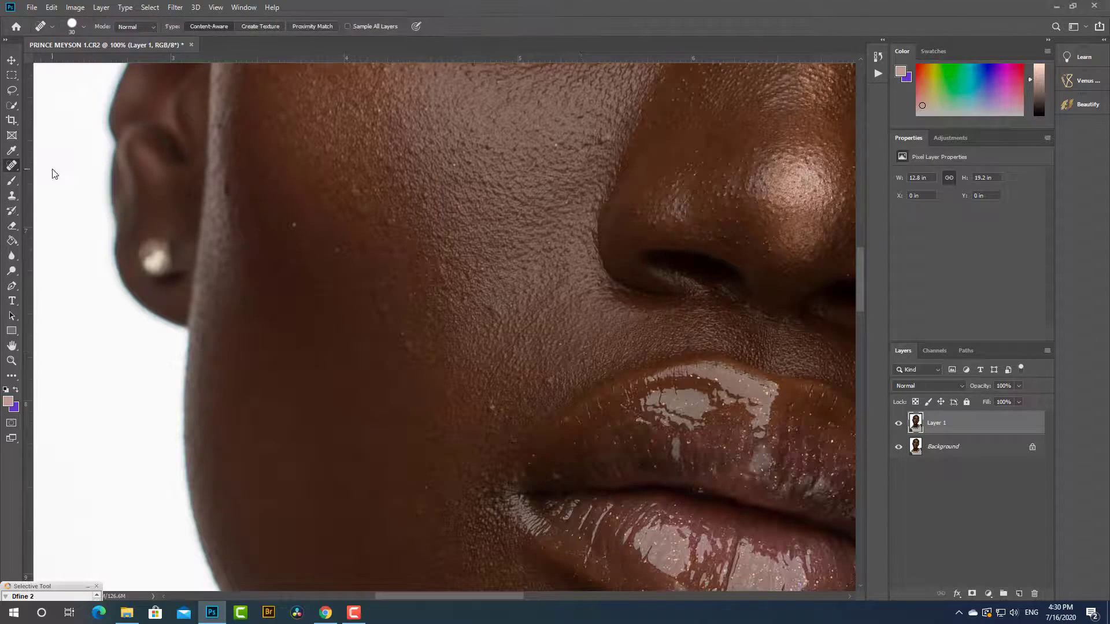
# Compare the retouched skin with the original by hiding and showing Layer 1, and examine the face
pyautogui.click(899, 424)
pyautogui.click(898, 427)
pyautogui.scroll(-4, 442, 352)
pyautogui.scroll(3, 457, 246)
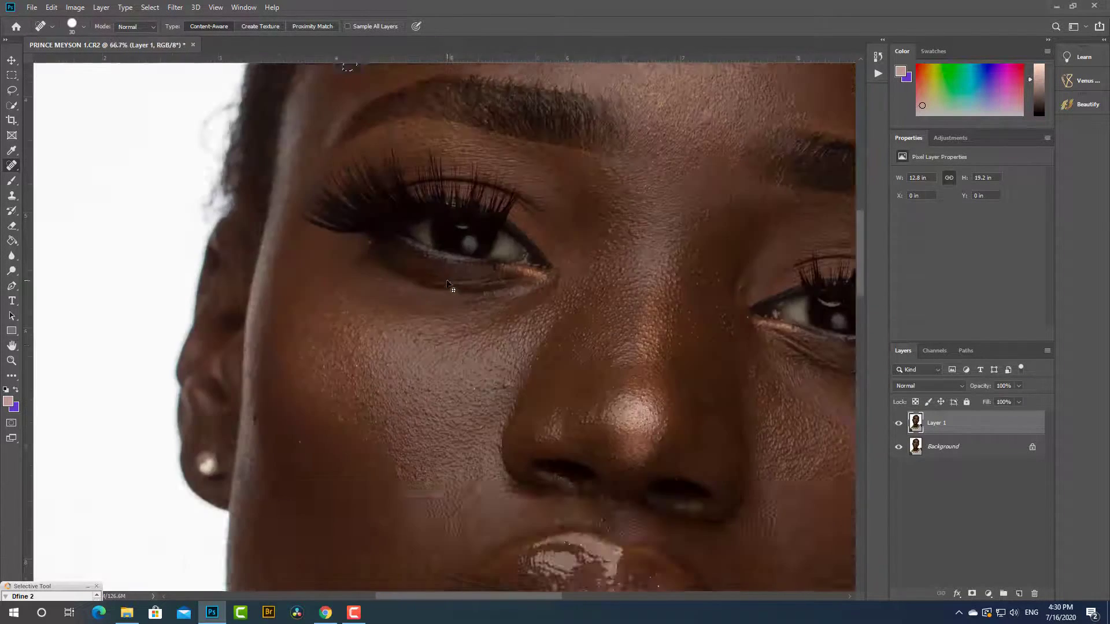
# Examine the retouched skin on the cheeks, nose, lips, chin and temple for remaining blemishes
pyautogui.moveTo(451, 289); pyautogui.dragTo(416, 460)
pyautogui.moveTo(424, 571); pyautogui.dragTo(414, 392)
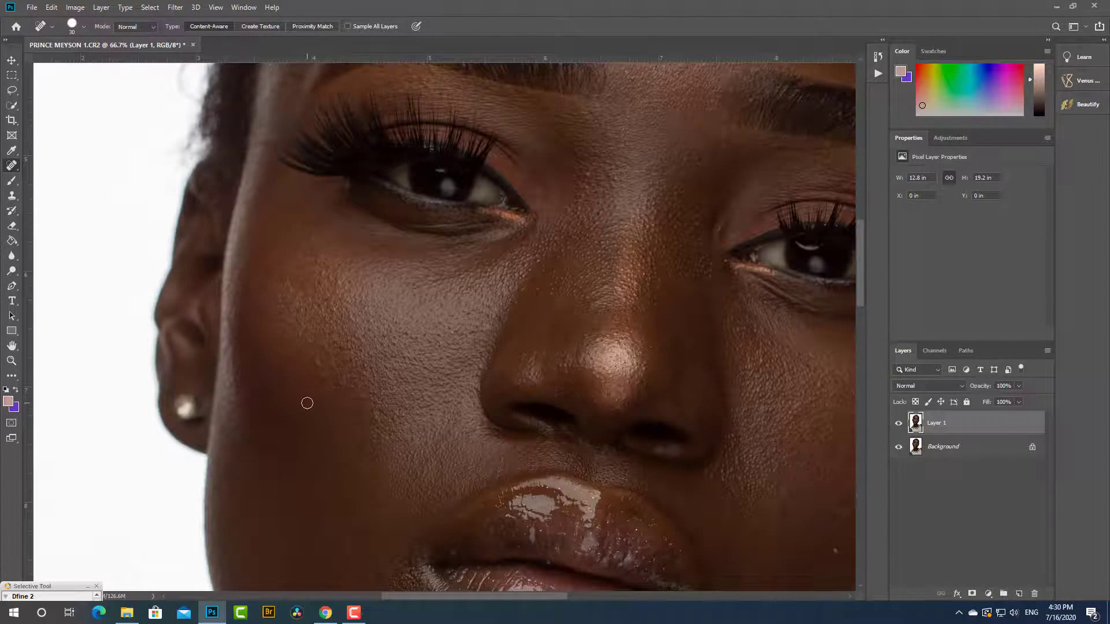
pyautogui.moveTo(821, 548); pyautogui.dragTo(515, 415)
pyautogui.scroll(3, 488, 414)
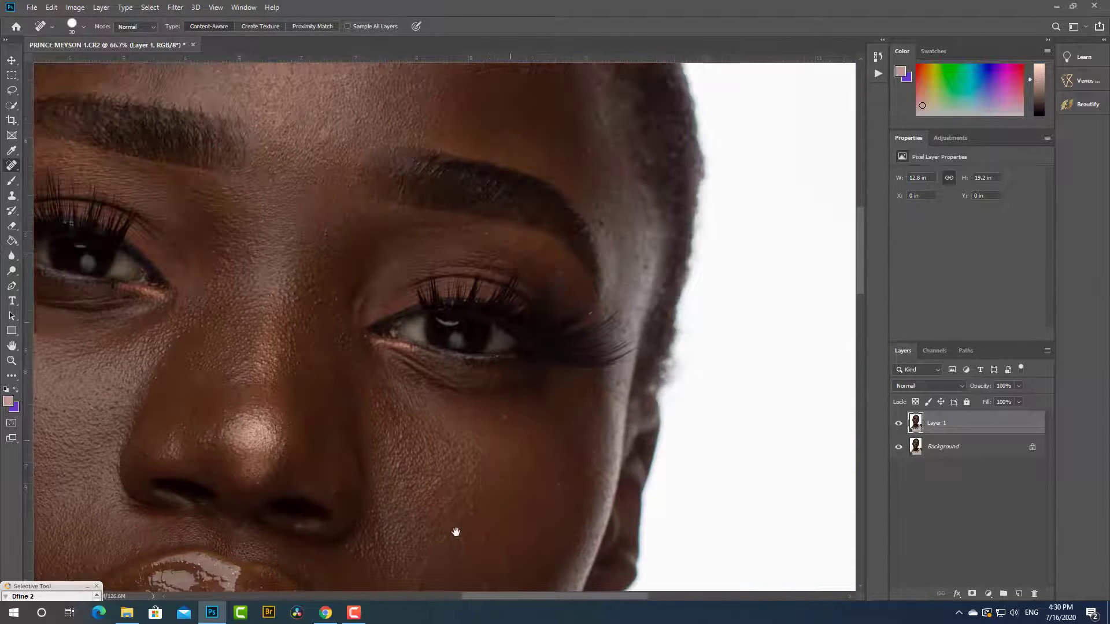
pyautogui.scroll(-6, 503, 416)
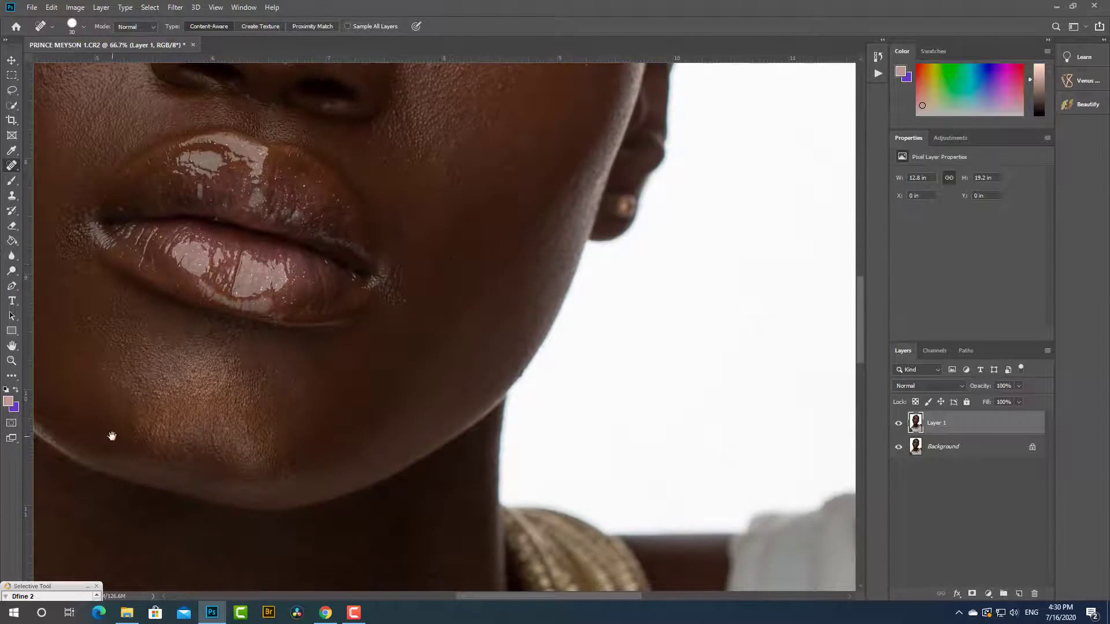
pyautogui.hscroll(-5, 315, 359)
pyautogui.scroll(1, 315, 359)
pyautogui.hscroll(1, 468, 342)
pyautogui.scroll(5, 391, 324)
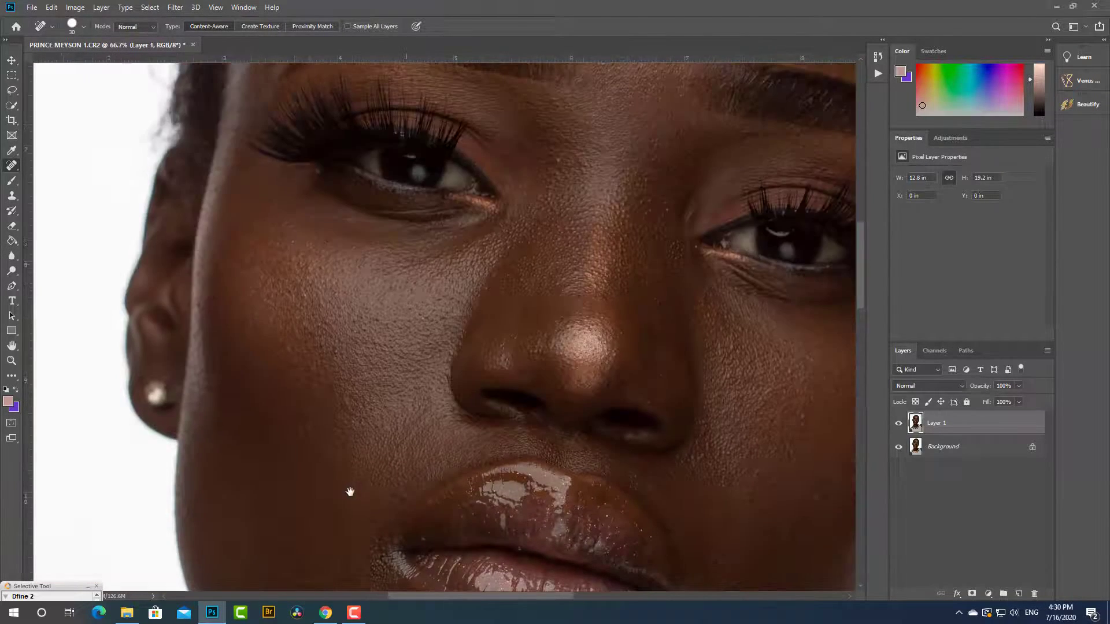
pyautogui.scroll(-4, 430, 459)
pyautogui.scroll(7, 430, 459)
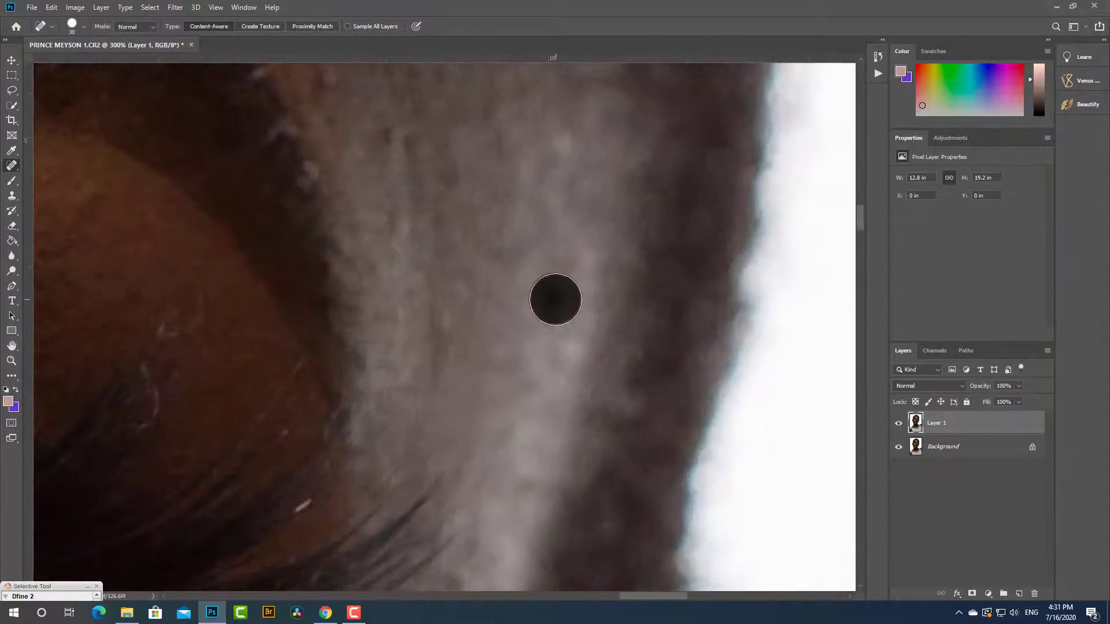
pyautogui.moveTo(556, 300); pyautogui.dragTo(446, 72)
pyautogui.scroll(-3, 489, 366)
pyautogui.scroll(-10, 489, 366)
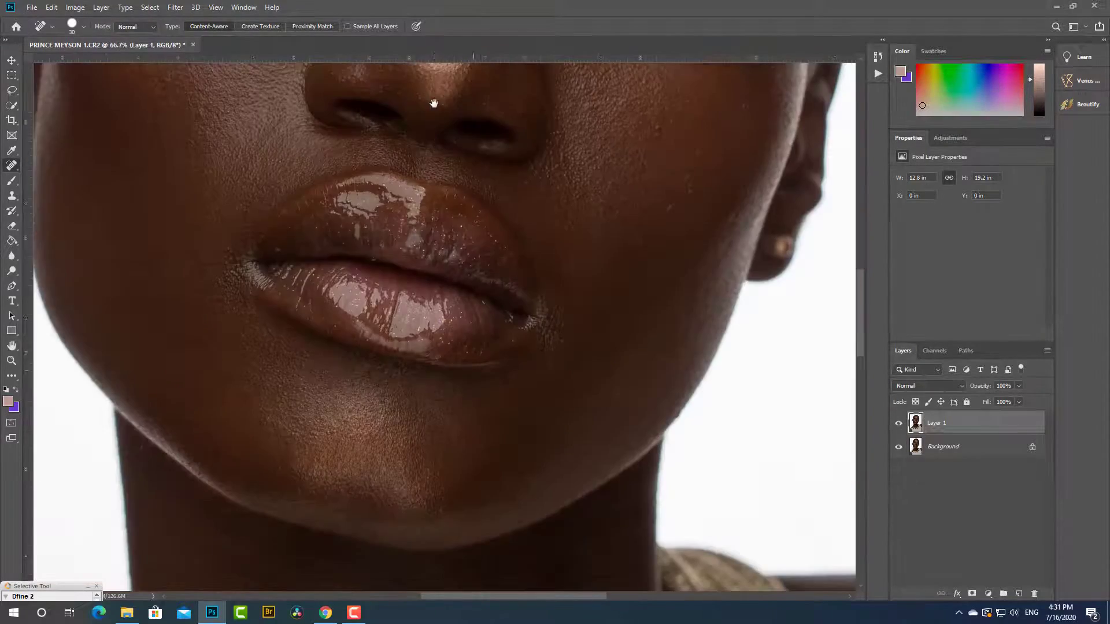
# Remove the small light specks on the cheek beside the ear with the 30 px Spot Healing Brush
pyautogui.scroll(3, 491, 273)
pyautogui.moveTo(490, 272); pyautogui.dragTo(305, 383)
pyautogui.moveTo(614, 68); pyautogui.dragTo(411, 442)
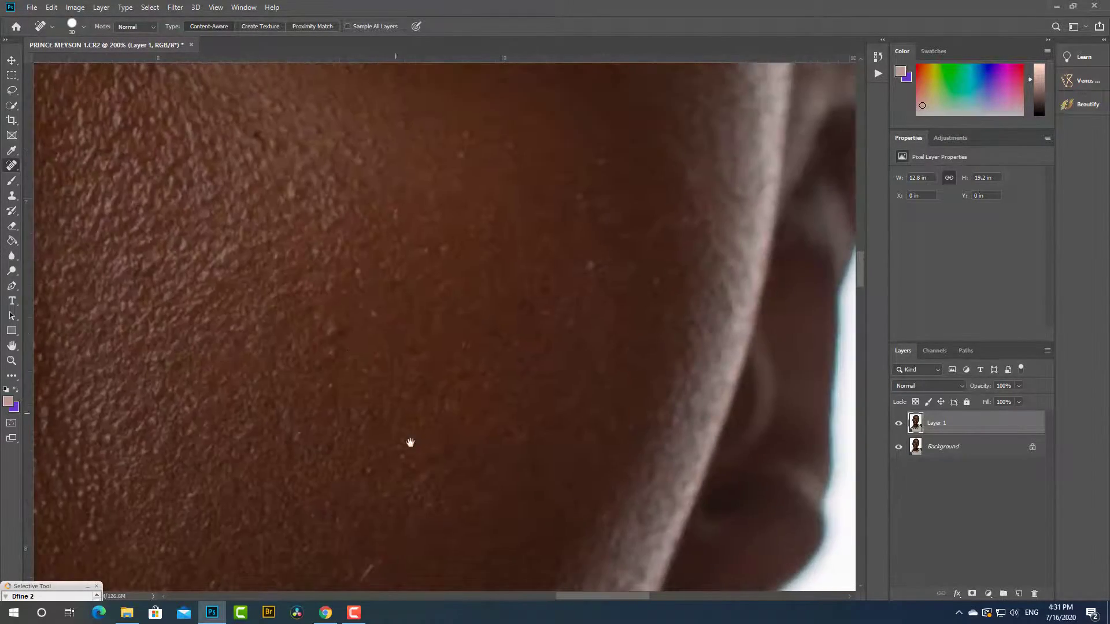
pyautogui.click(602, 265)
pyautogui.click(591, 207)
pyautogui.click(463, 138)
pyautogui.moveTo(310, 200)
pyautogui.mouseDown()
pyautogui.moveTo(434, 106)
pyautogui.moveTo(409, 102)
pyautogui.moveTo(461, 509)
pyautogui.moveTo(400, 274)
pyautogui.moveTo(324, 454)
pyautogui.mouseUp()
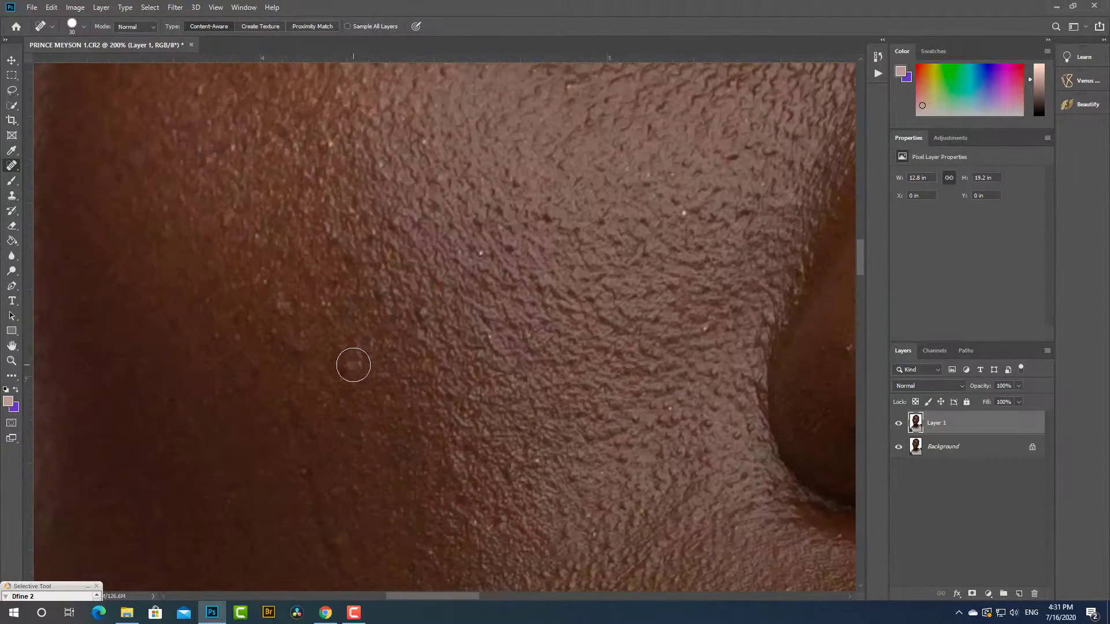
pyautogui.moveTo(425, 321); pyautogui.dragTo(310, 466)
pyautogui.moveTo(405, 98); pyautogui.dragTo(364, 354)
# Compare the whole retouched face with the original by hiding and showing Layer 1
pyautogui.scroll(-7, 388, 348)
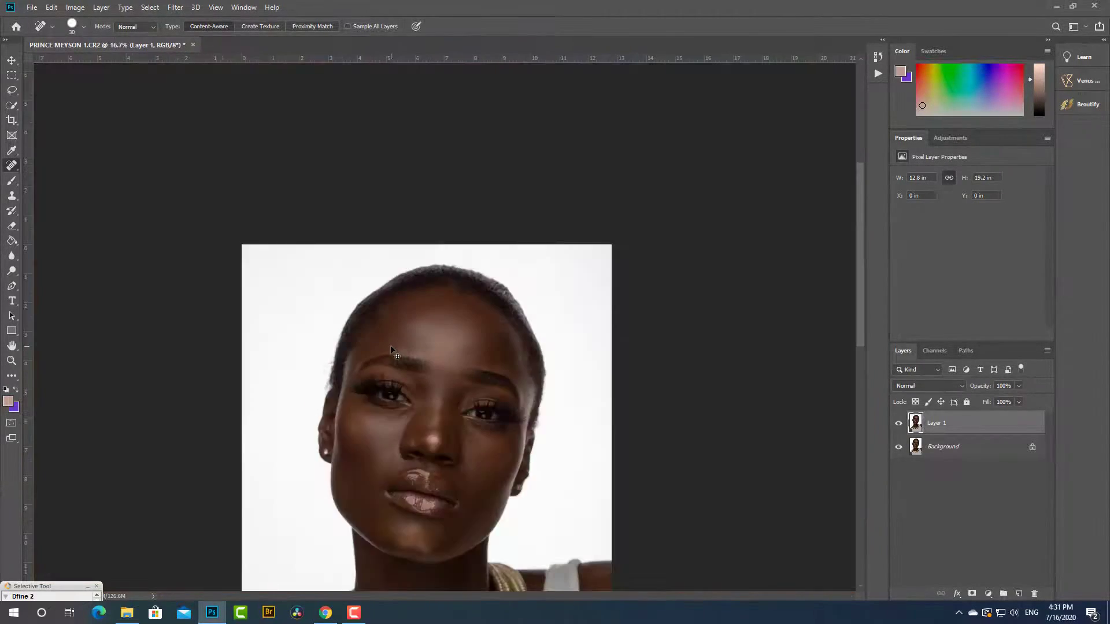
pyautogui.click(899, 423)
pyautogui.click(899, 424)
pyautogui.scroll(3, 558, 225)
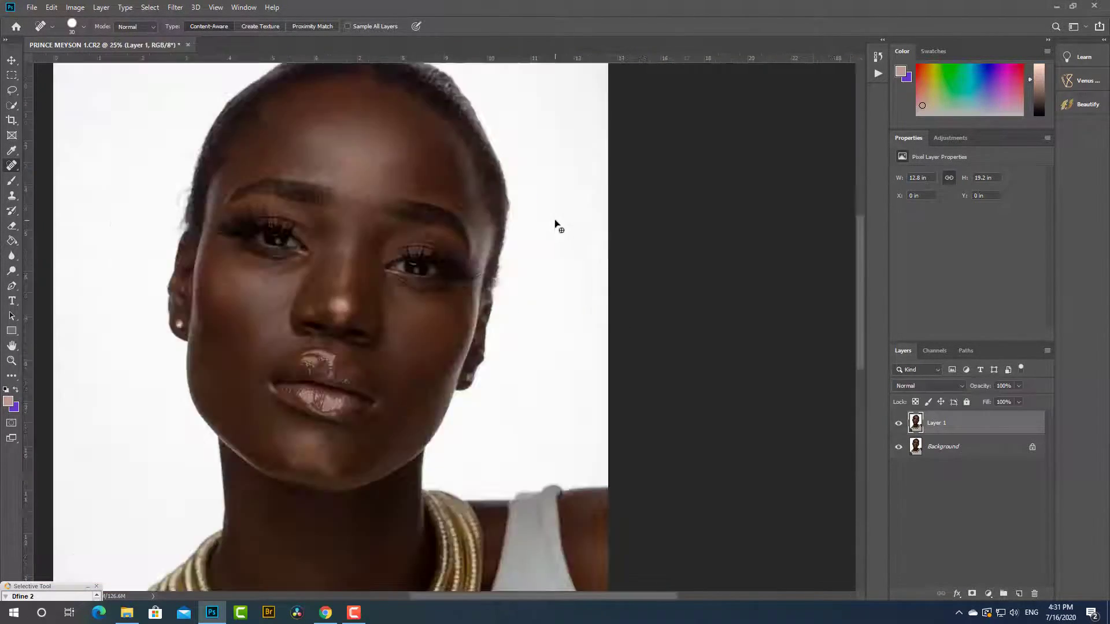
pyautogui.moveTo(568, 379); pyautogui.dragTo(650, 369)
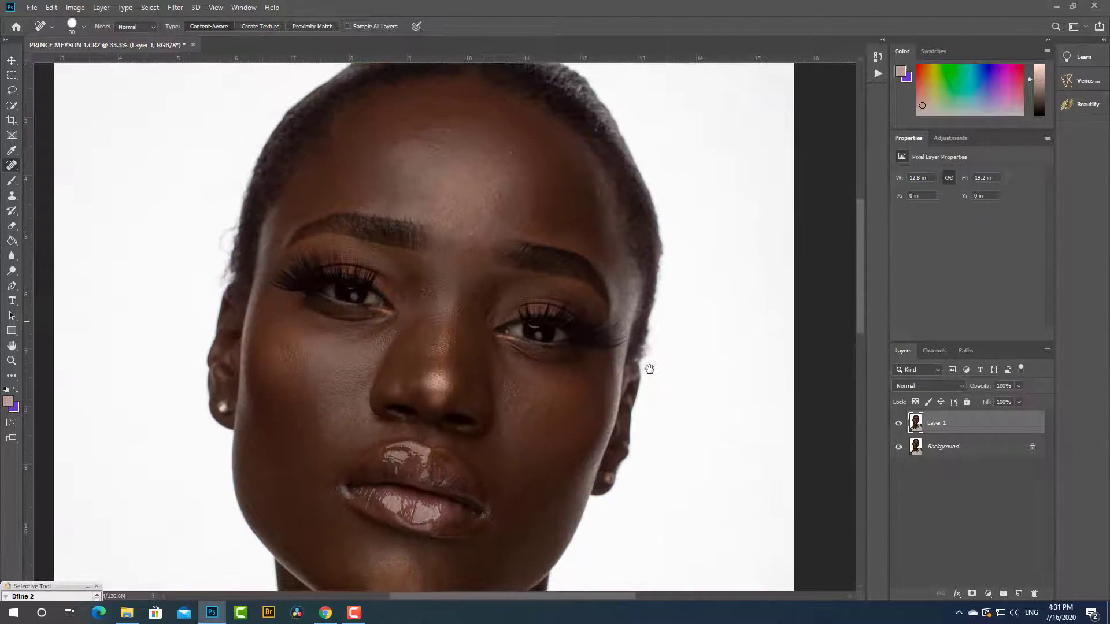
pyautogui.click(900, 423)
pyautogui.click(899, 424)
# Duplicate Layer 1 and look over the forehead and face on the copy
pyautogui.hotkey('ctrl', 'j')
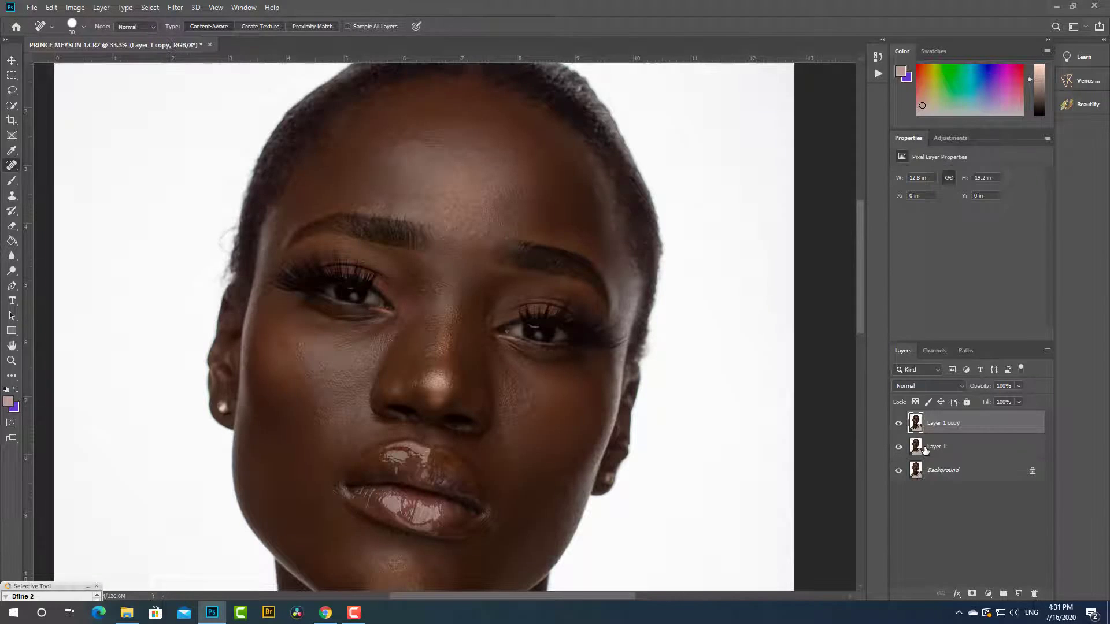
pyautogui.scroll(6, 395, 368)
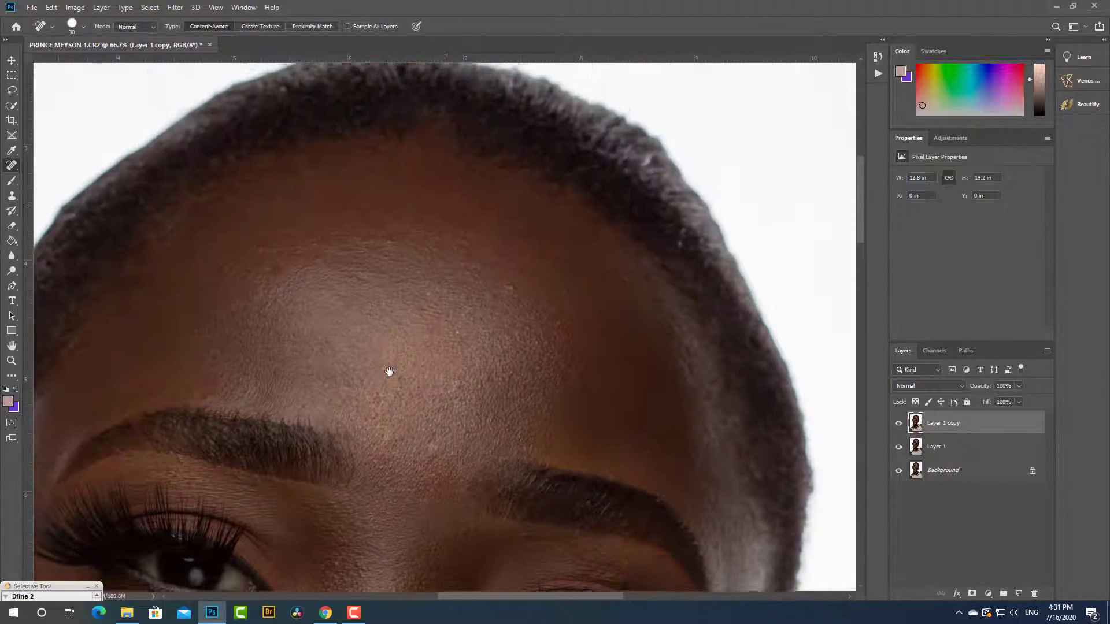
pyautogui.scroll(-4, 403, 429)
pyautogui.scroll(1, 389, 347)
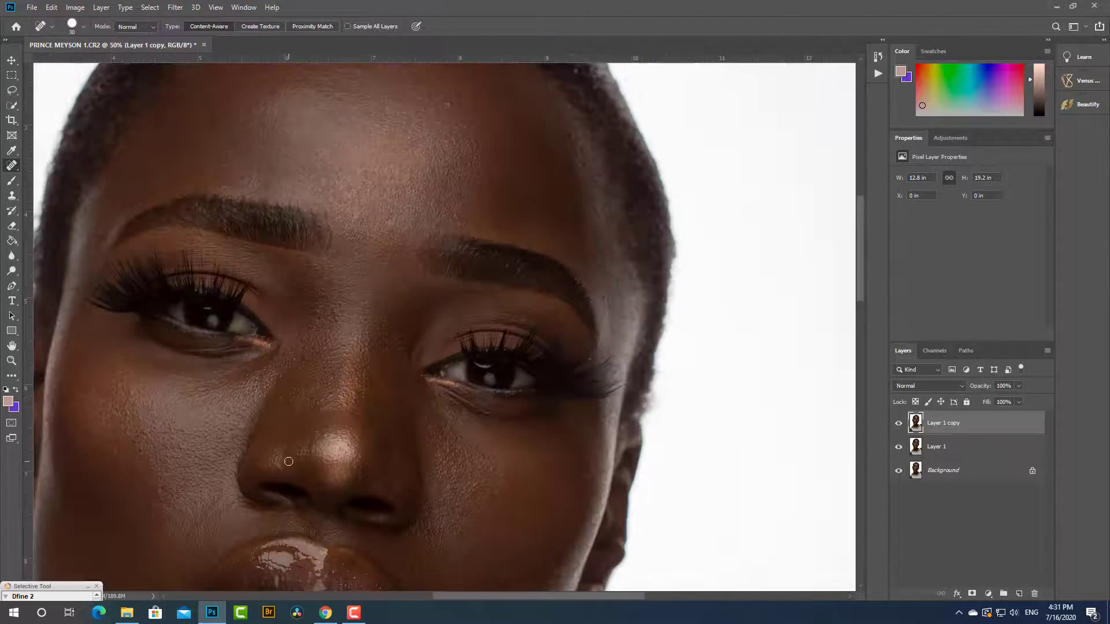
# Switch to the Mixer Brush Tool and enlarge its brush tip for blending the skin
pyautogui.click(12, 180)
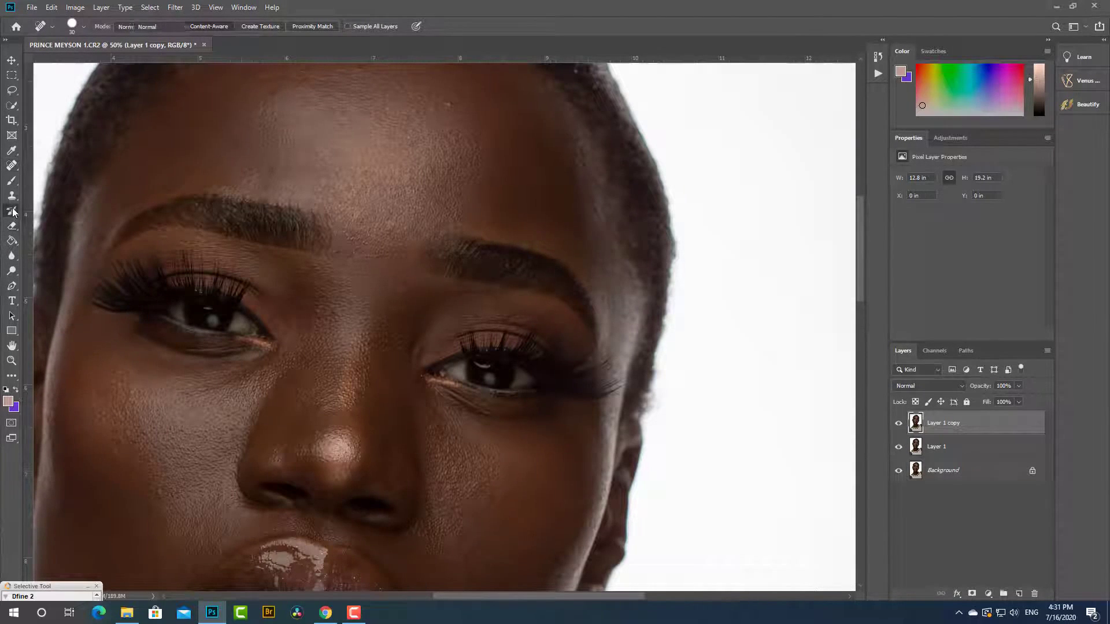
pyautogui.rightClick(12, 181)
pyautogui.click(66, 214)
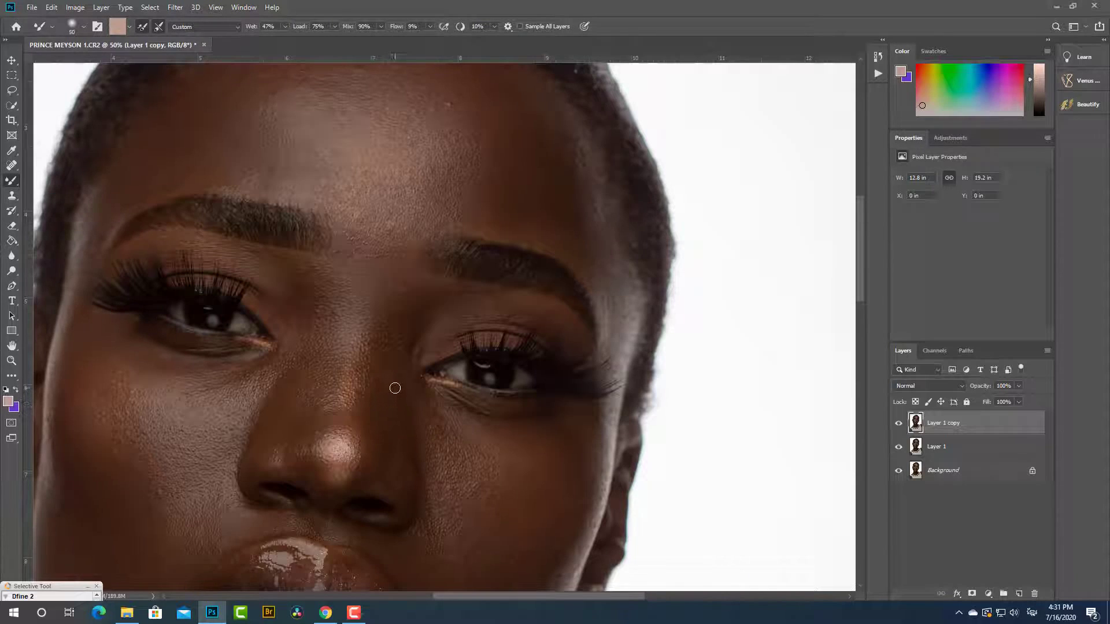
pyautogui.press(']')
pyautogui.press(']')
pyautogui.press(']')
pyautogui.press(']')
pyautogui.press(']')
pyautogui.press(']')
pyautogui.press(']')
pyautogui.press(']')
pyautogui.press(']')
pyautogui.press(']')
pyautogui.press(']')
pyautogui.moveTo(394, 387); pyautogui.dragTo(385, 361)
# Delete the copy of Layer 1 and flatten the image into a single background
pyautogui.click(12, 60)
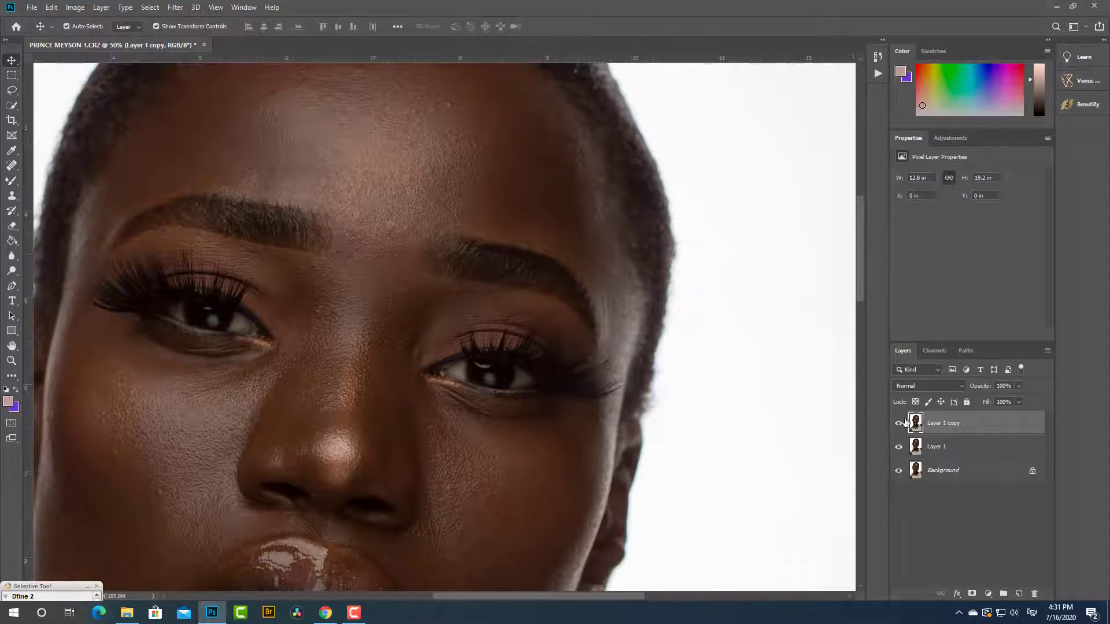
pyautogui.moveTo(949, 426); pyautogui.dragTo(1035, 593)
pyautogui.click(102, 7)
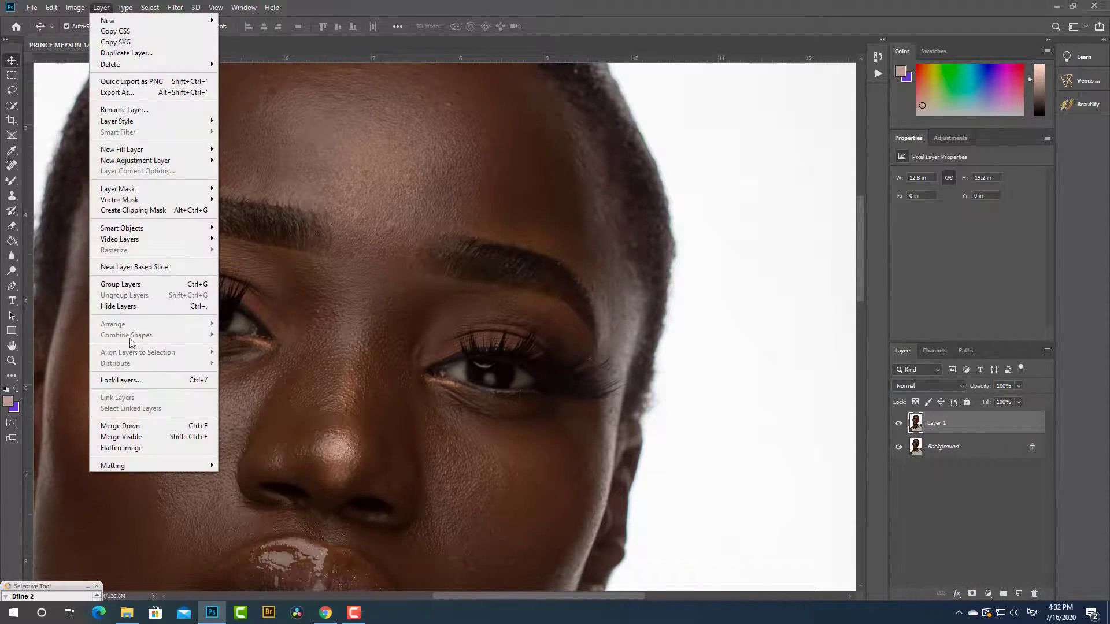
pyautogui.click(121, 448)
pyautogui.scroll(-1, 317, 407)
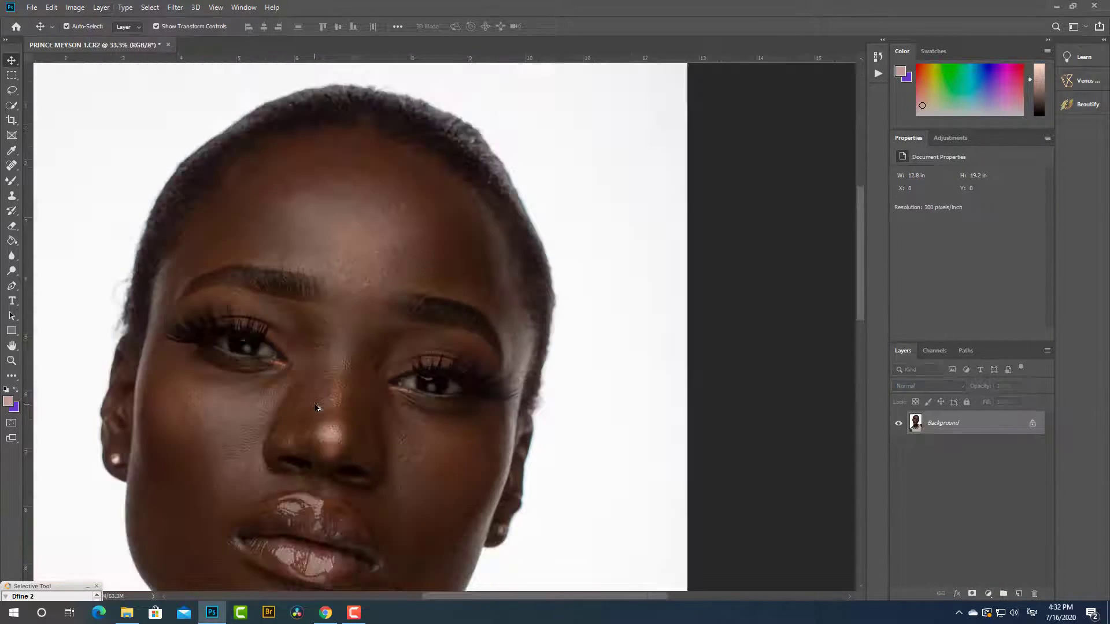
# Duplicate the background twice, naming the lower copy "Color\" and the upper copy "Detail skin"
pyautogui.hotkey('ctrl', 'j')
pyautogui.hotkey('ctrl', 'j')
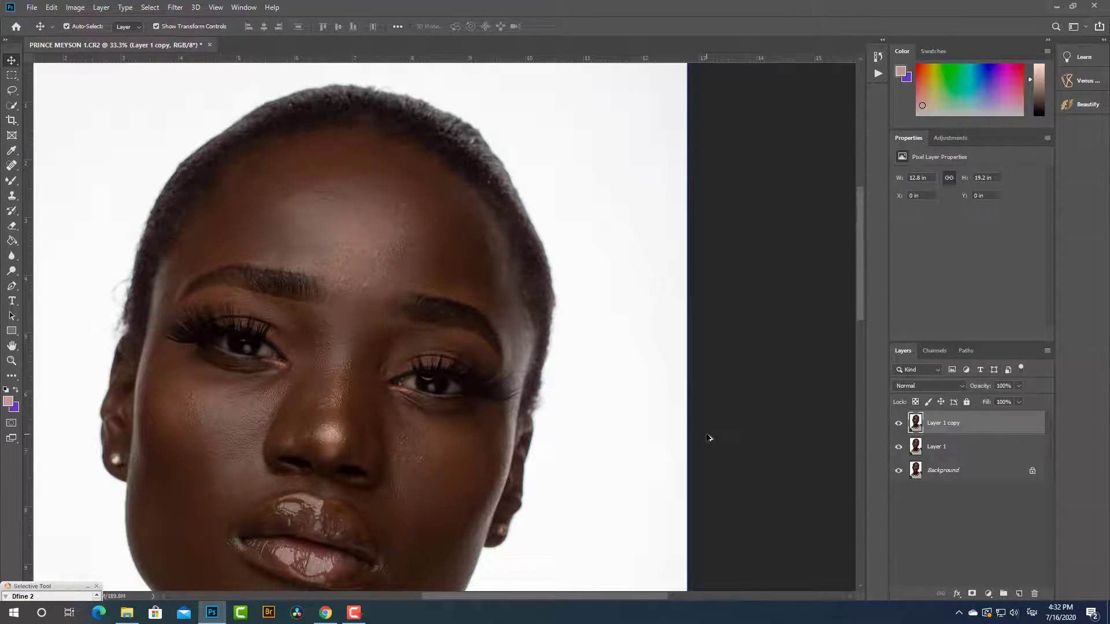
pyautogui.doubleClick(935, 449)
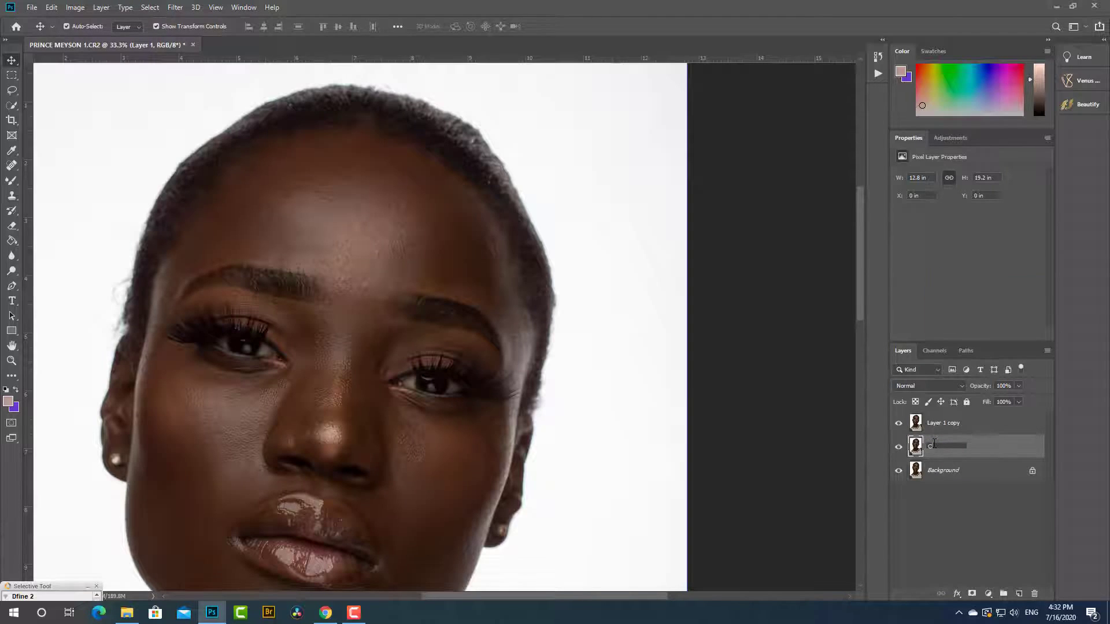
pyautogui.write('Color\\')
pyautogui.press('Return')
pyautogui.doubleClick(938, 423)
pyautogui.write('D')
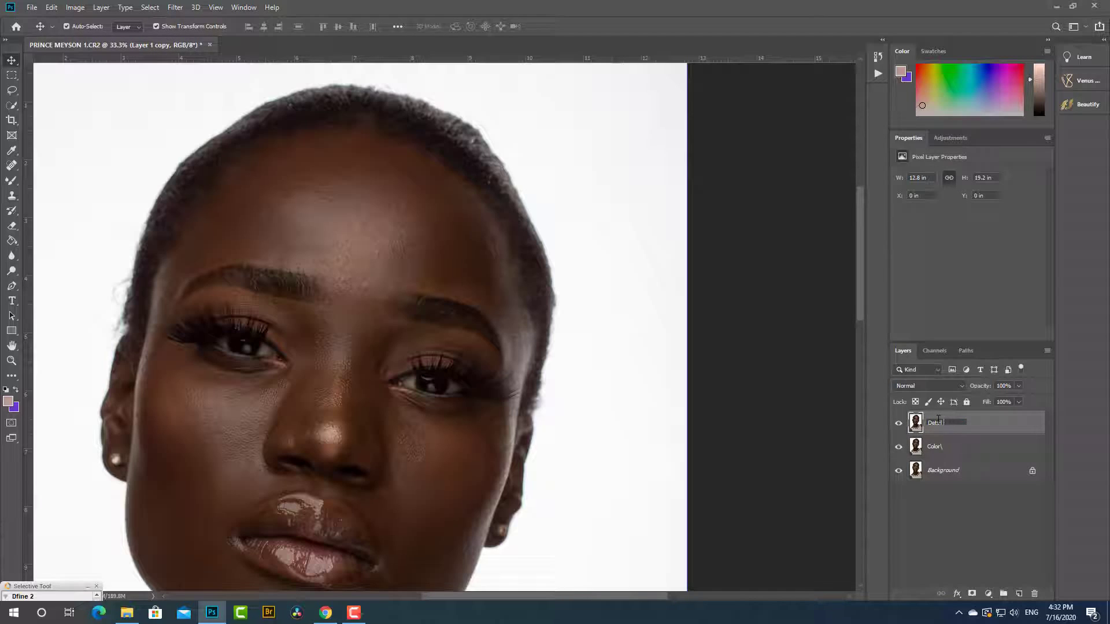
pyautogui.write('etail skin')
pyautogui.press('Return')
# Hide the Detail skin layer and apply a Gaussian Blur to the Color\ layer that softens the skin texture
pyautogui.click(898, 422)
pyautogui.click(934, 448)
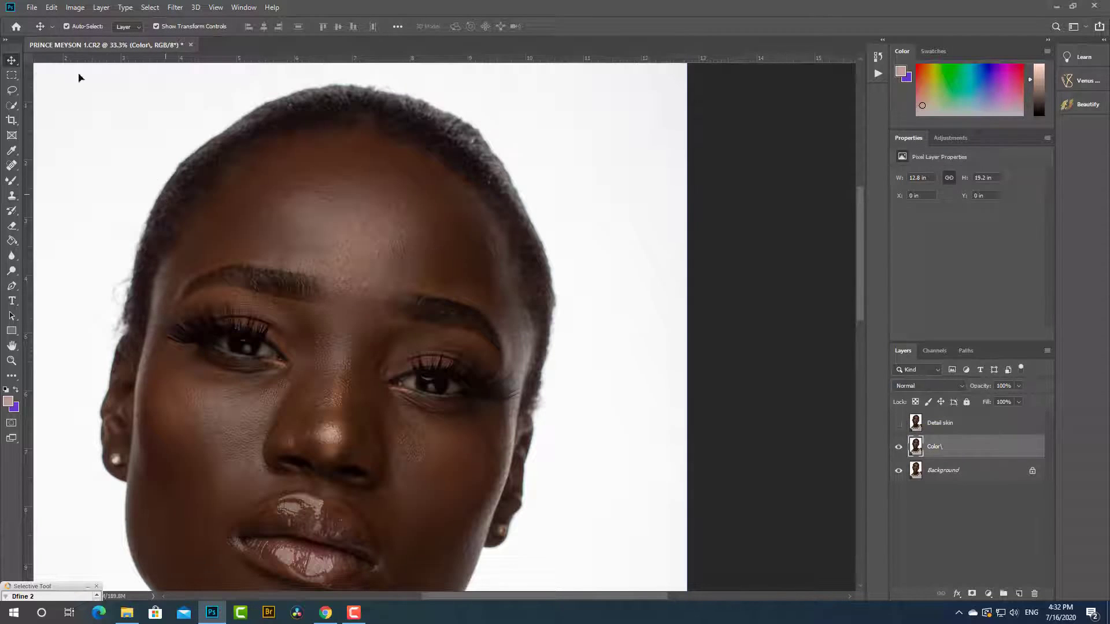
pyautogui.click(175, 7)
pyautogui.moveTo(295, 146)
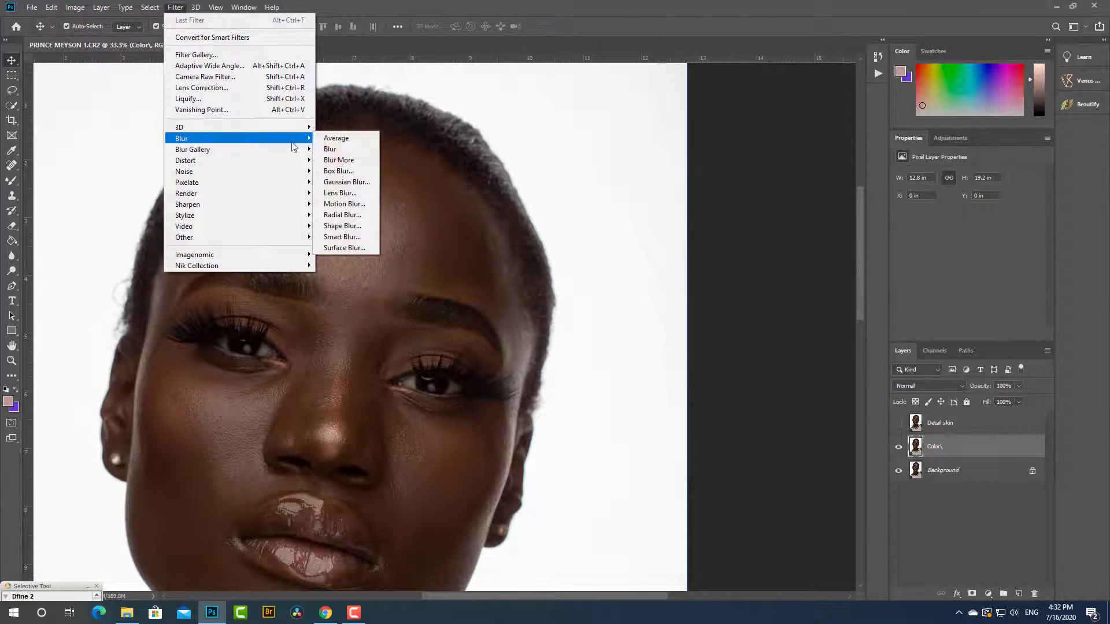
pyautogui.click(344, 182)
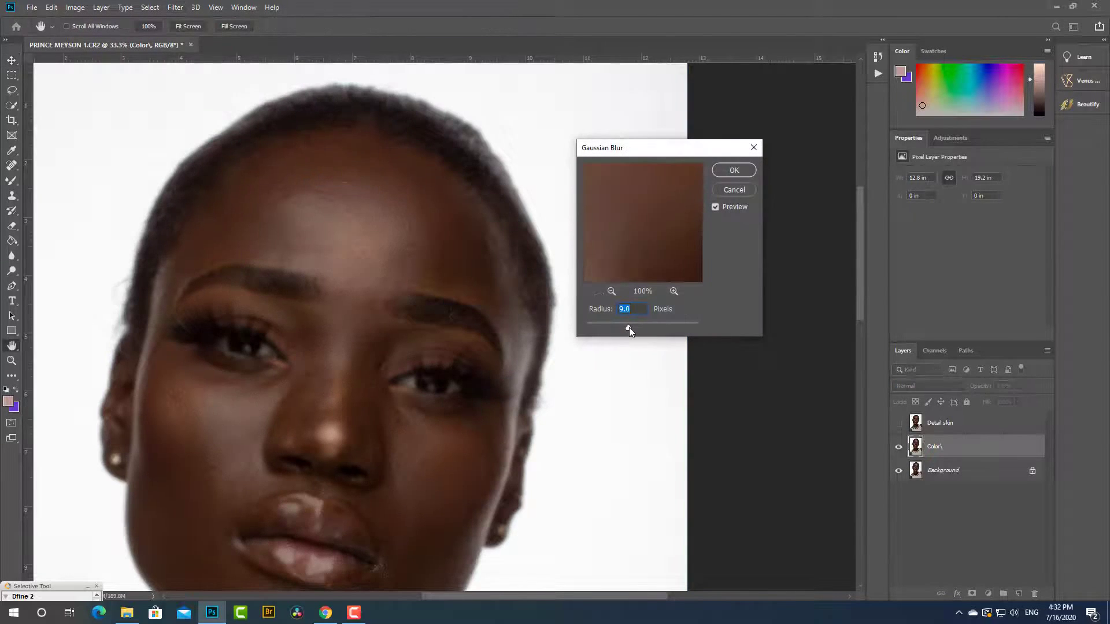
pyautogui.moveTo(646, 330); pyautogui.dragTo(636, 330)
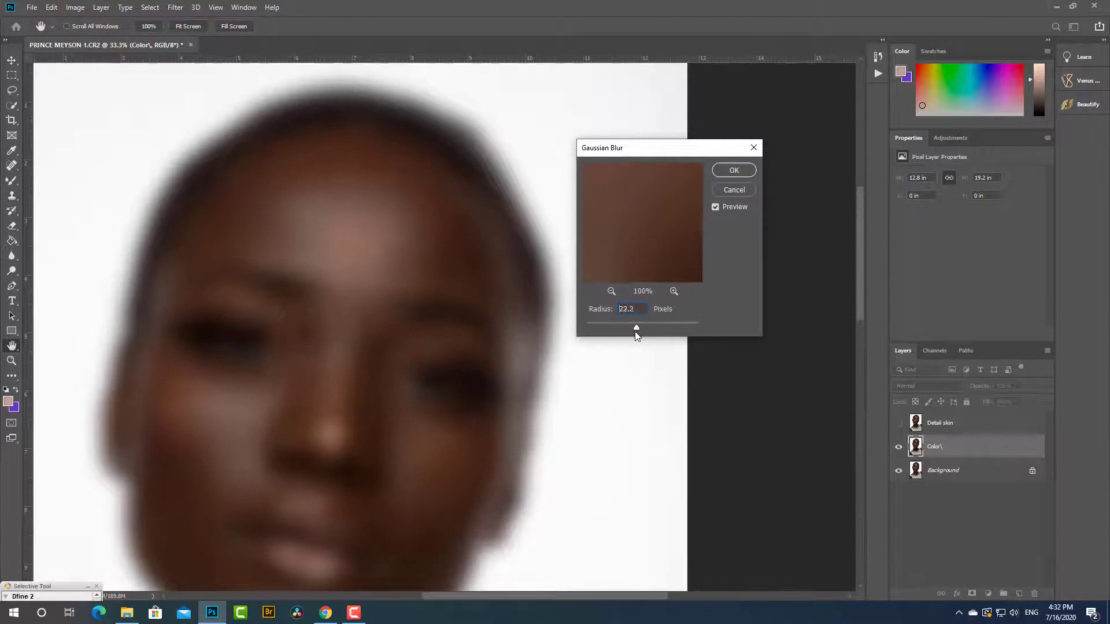
pyautogui.click(729, 172)
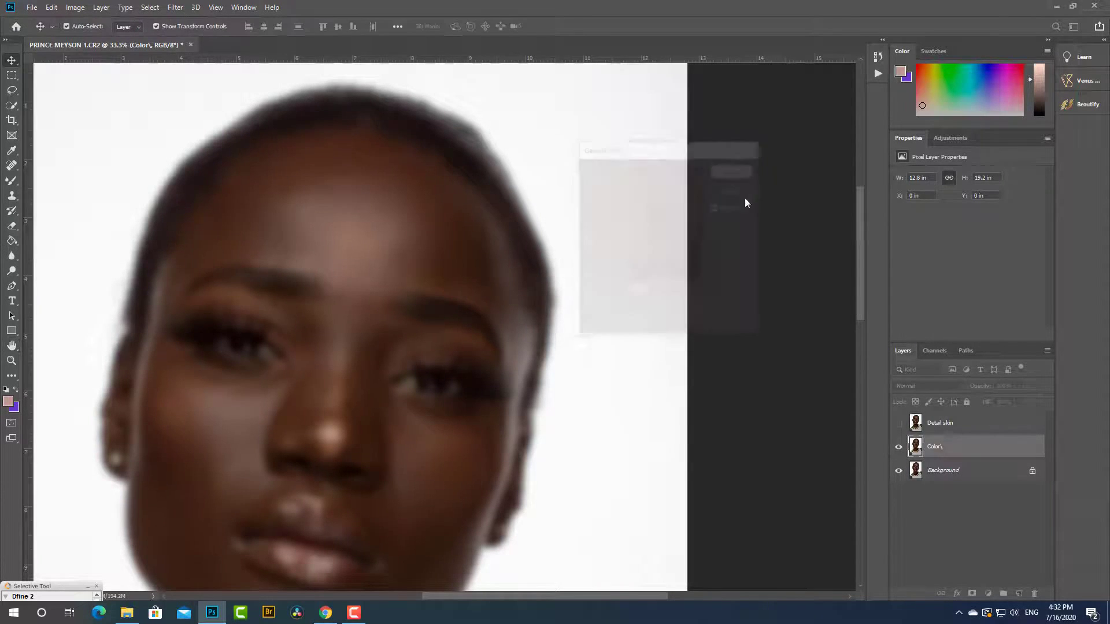
# Show the Detail skin layer and run Apply Image on it with layer Color\, Subtract blending, scale 2 and offset 128
pyautogui.click(898, 424)
pyautogui.click(74, 8)
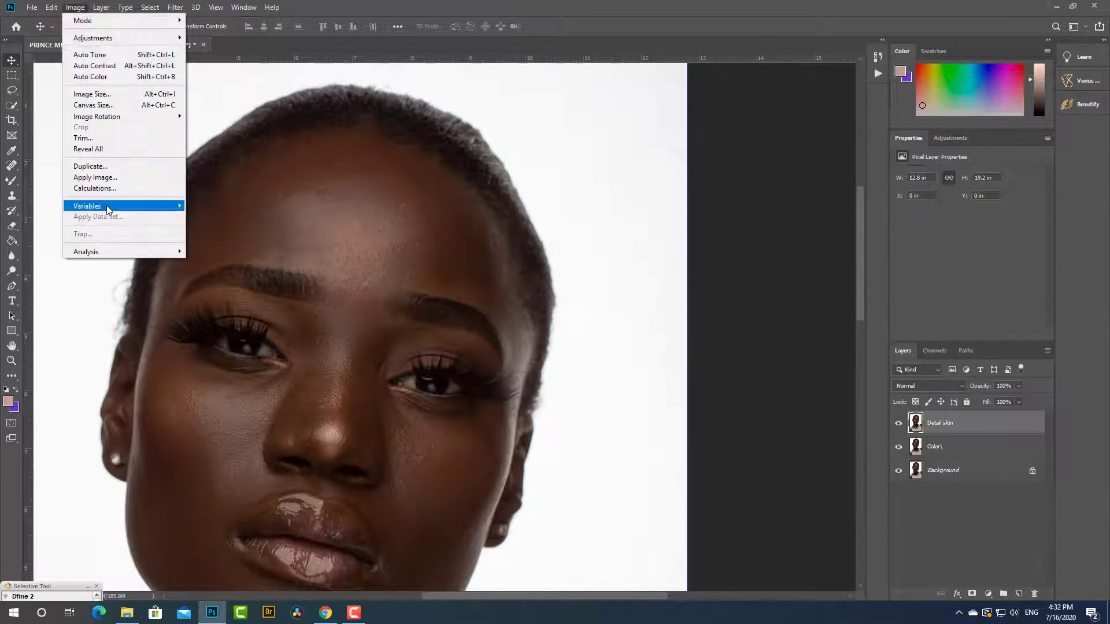
pyautogui.click(104, 176)
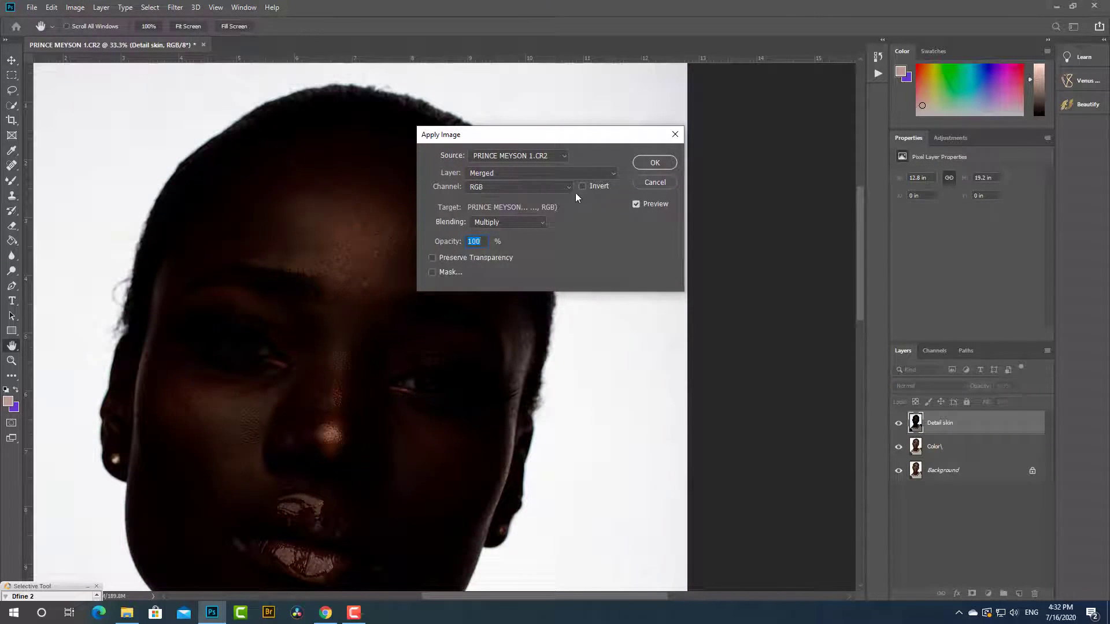
pyautogui.click(538, 174)
pyautogui.click(489, 214)
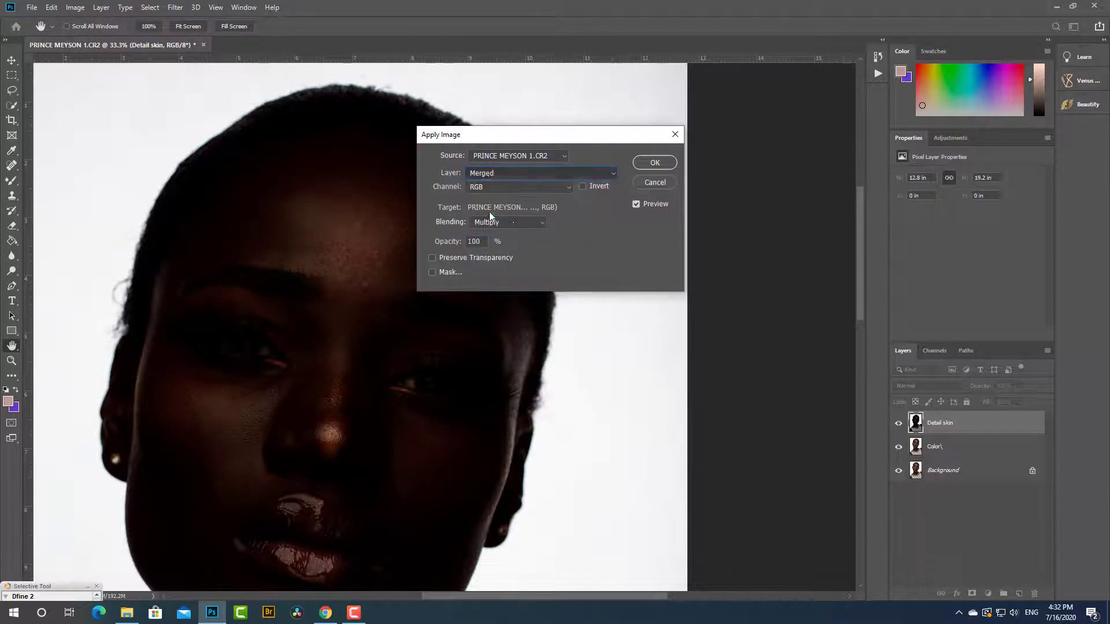
pyautogui.click(520, 224)
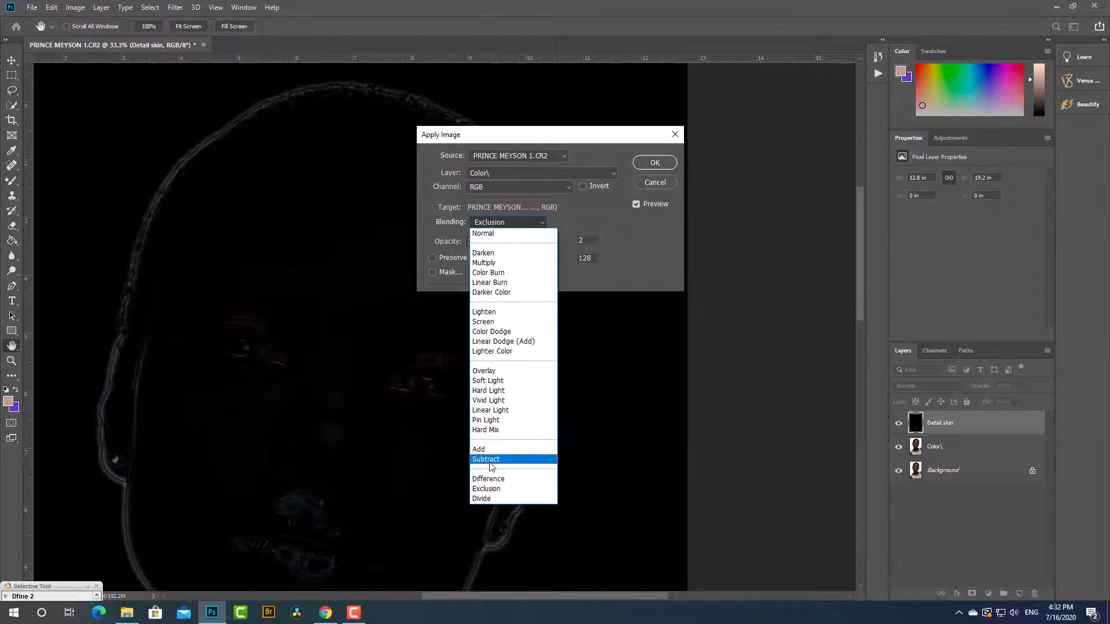
pyautogui.click(490, 460)
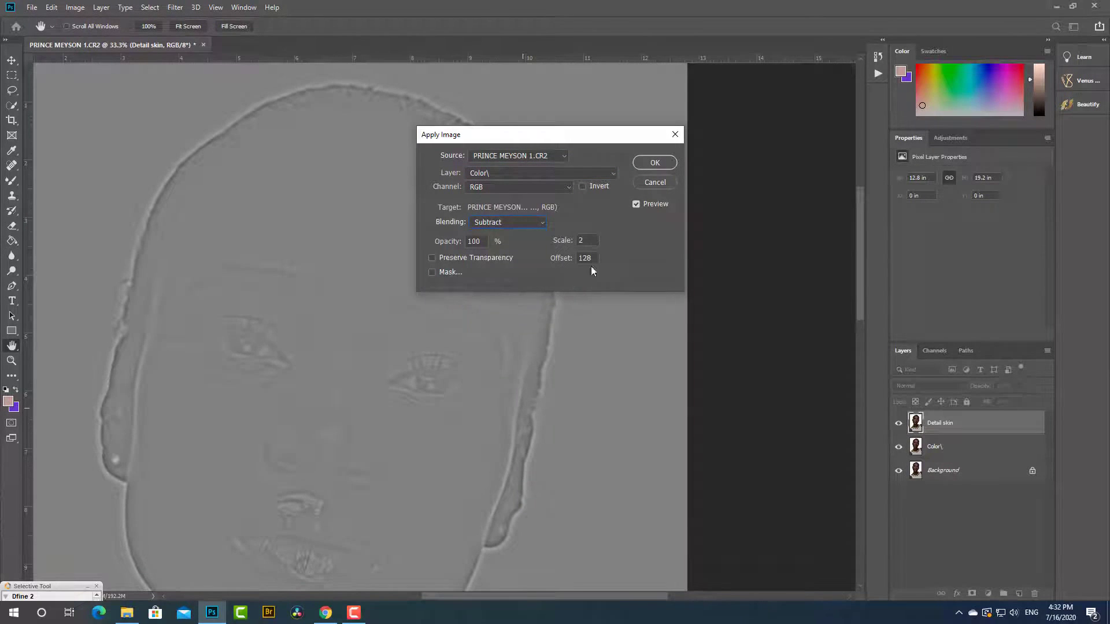
pyautogui.click(650, 167)
# Set the Detail skin layer's blend mode to Linear Light
pyautogui.click(958, 389)
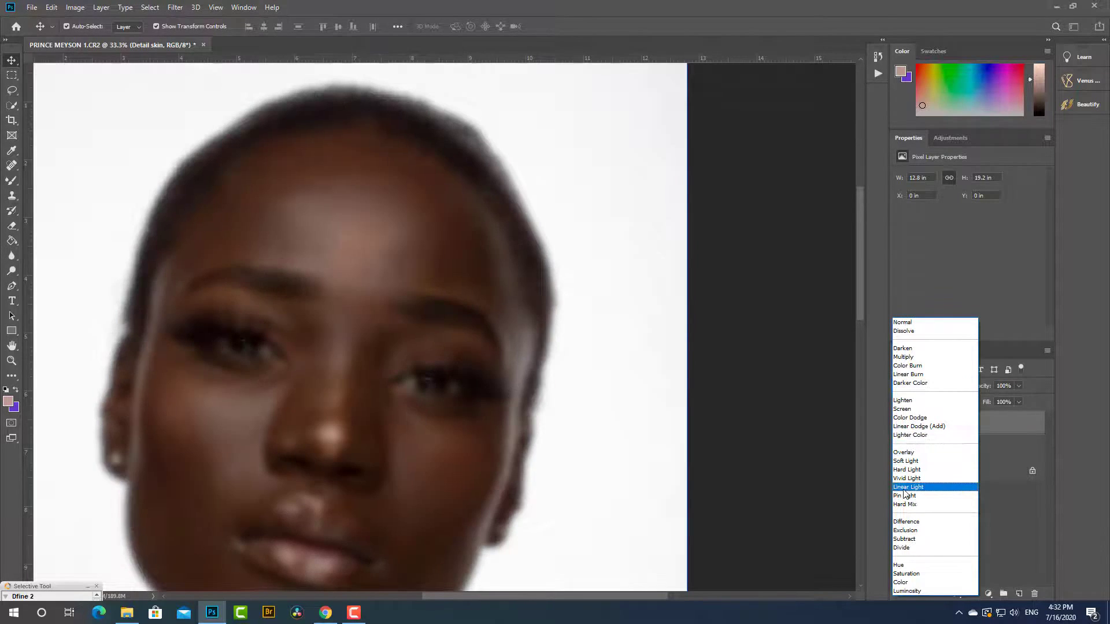
pyautogui.click(906, 487)
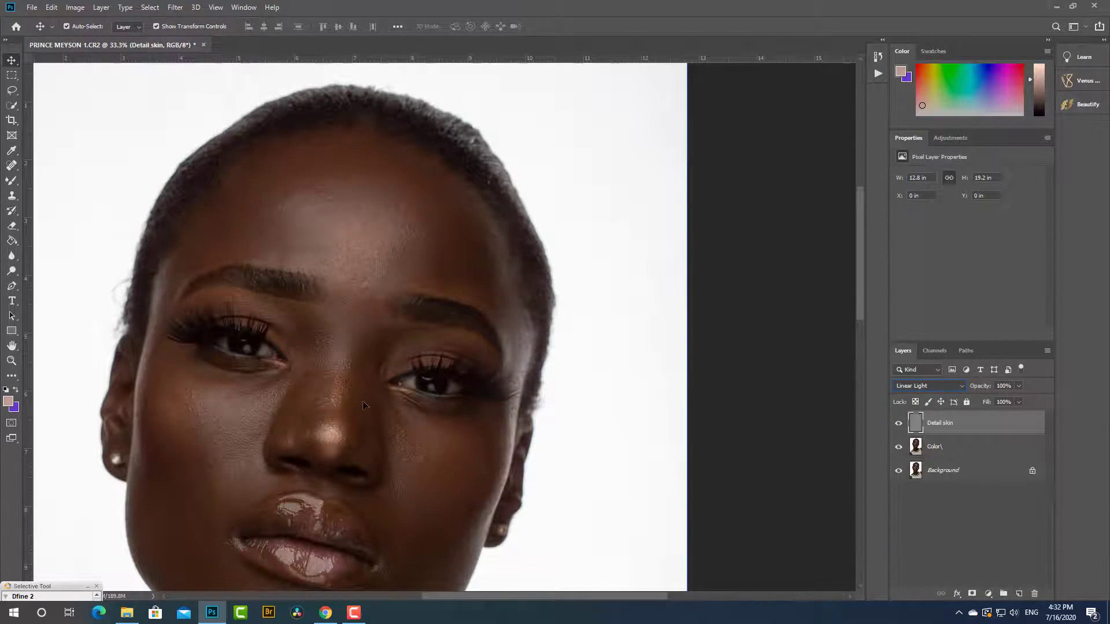
pyautogui.moveTo(366, 406); pyautogui.dragTo(425, 250)
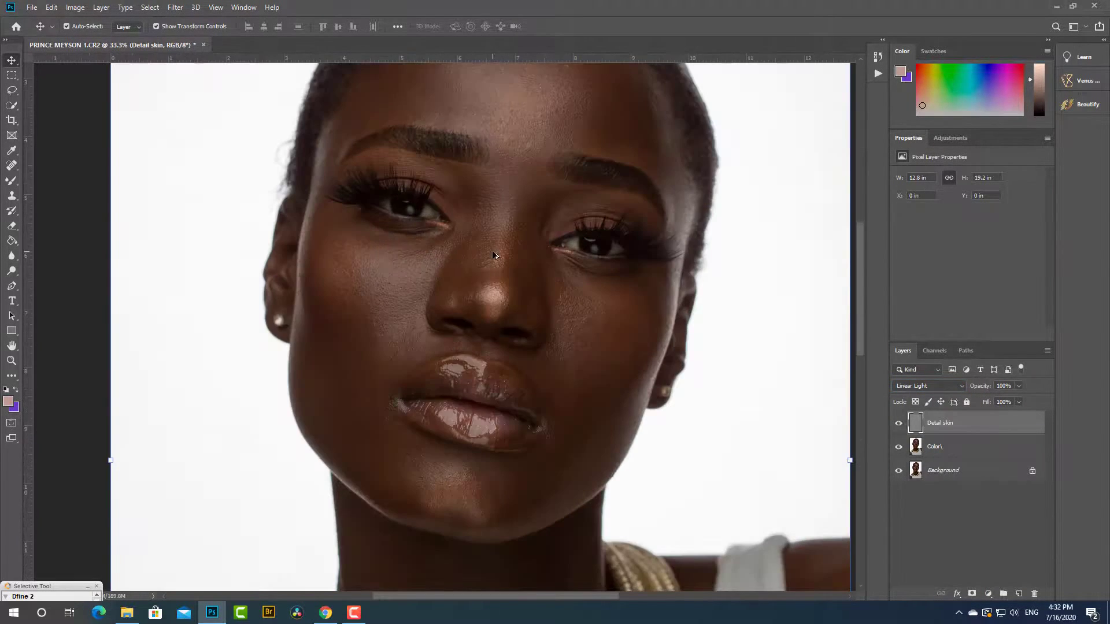
# Combine the Detail skin and Color\ layers into one layer group
pyautogui.scroll(2, 493, 253)
pyautogui.scroll(-1, 523, 265)
pyautogui.moveTo(504, 293); pyautogui.dragTo(411, 440)
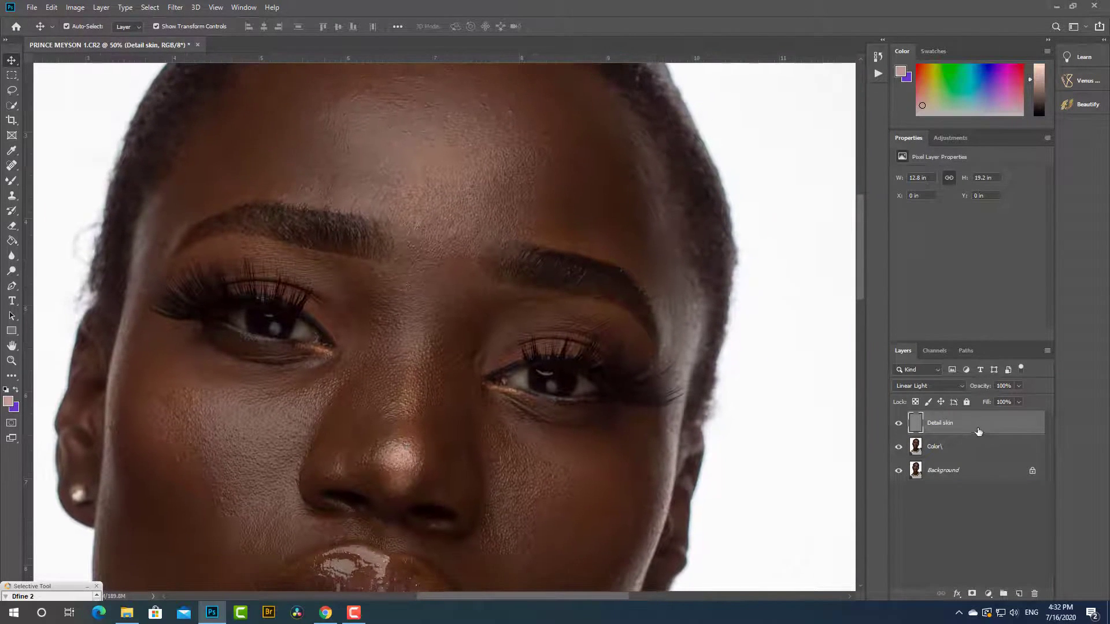
pyautogui.keyDown('shift'); pyautogui.click(954, 450); pyautogui.keyUp('shift')
pyautogui.hotkey('ctrl', 'g')
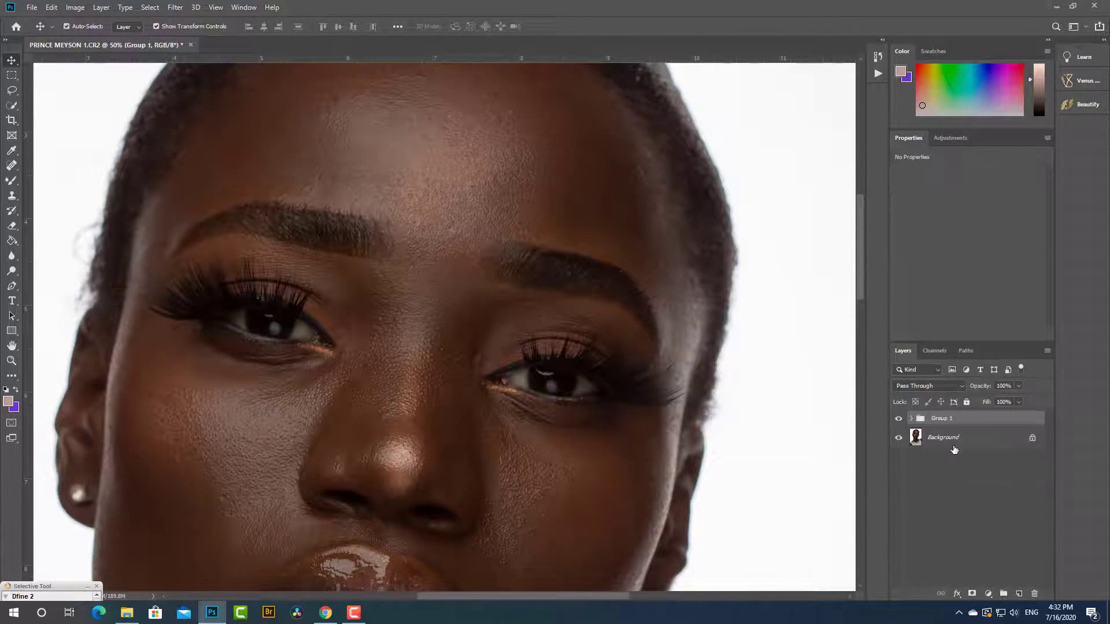
# Expand the new group, select the Color\ layer, and outline the broad forehead area above both eyebrows with the Lasso tool
pyautogui.scroll(-3, 434, 402)
pyautogui.scroll(3, 415, 387)
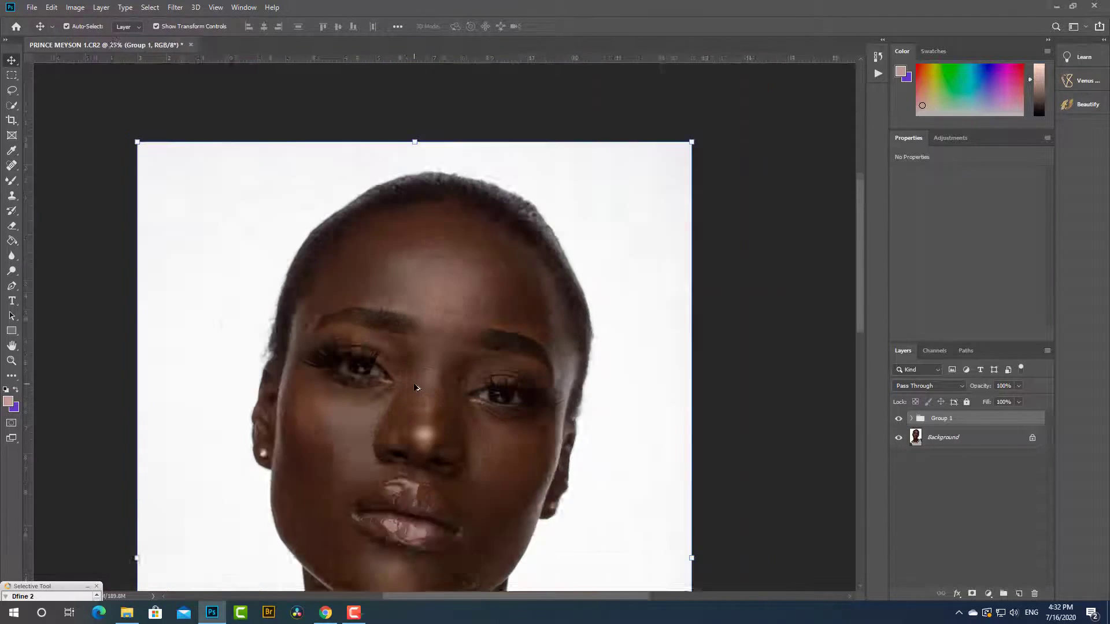
pyautogui.scroll(-1, 417, 385)
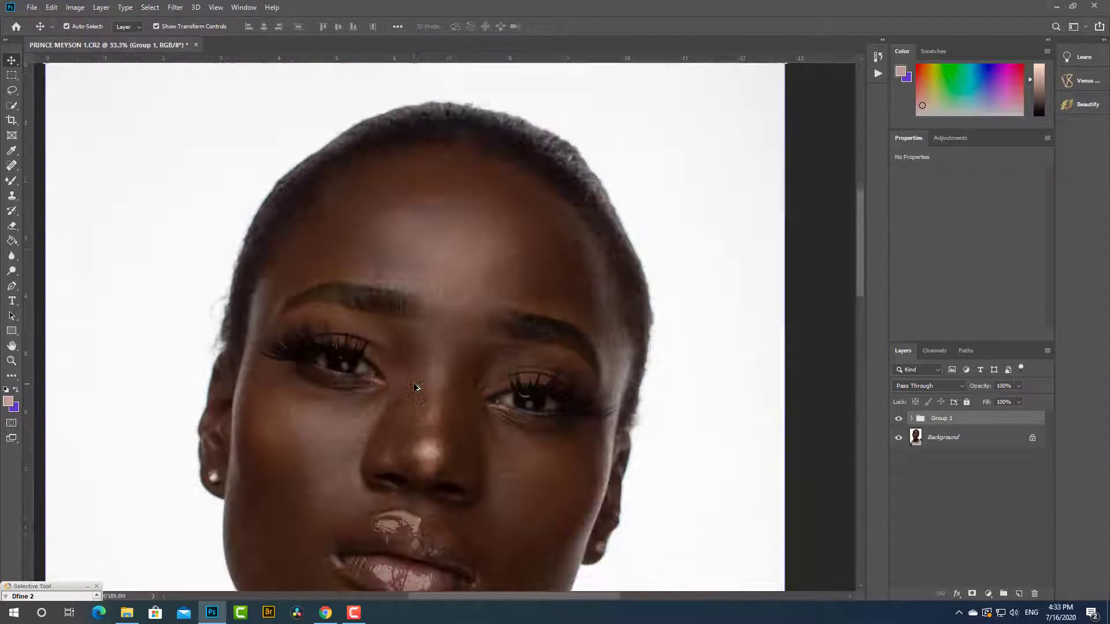
pyautogui.scroll(-1, 429, 401)
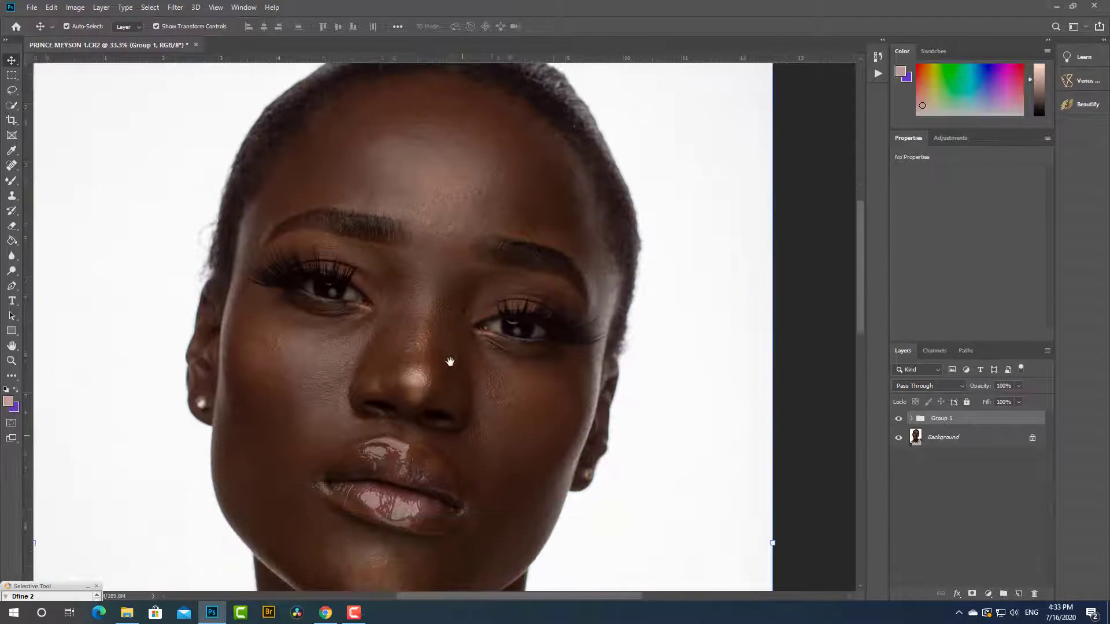
pyautogui.click(912, 419)
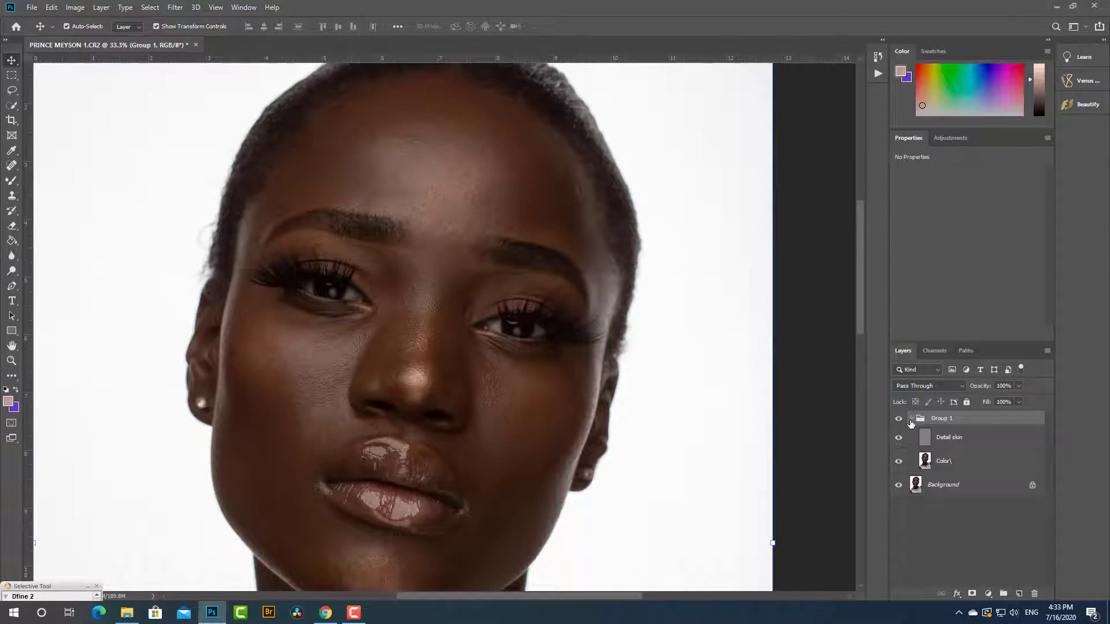
pyautogui.click(951, 462)
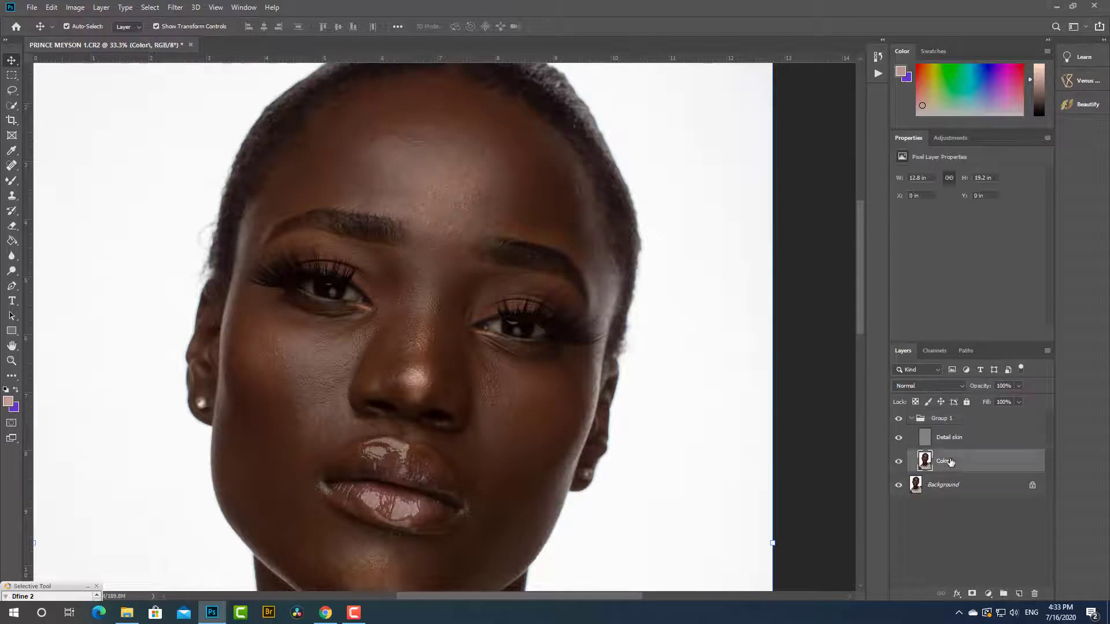
pyautogui.click(180, 11)
pyautogui.click(12, 92)
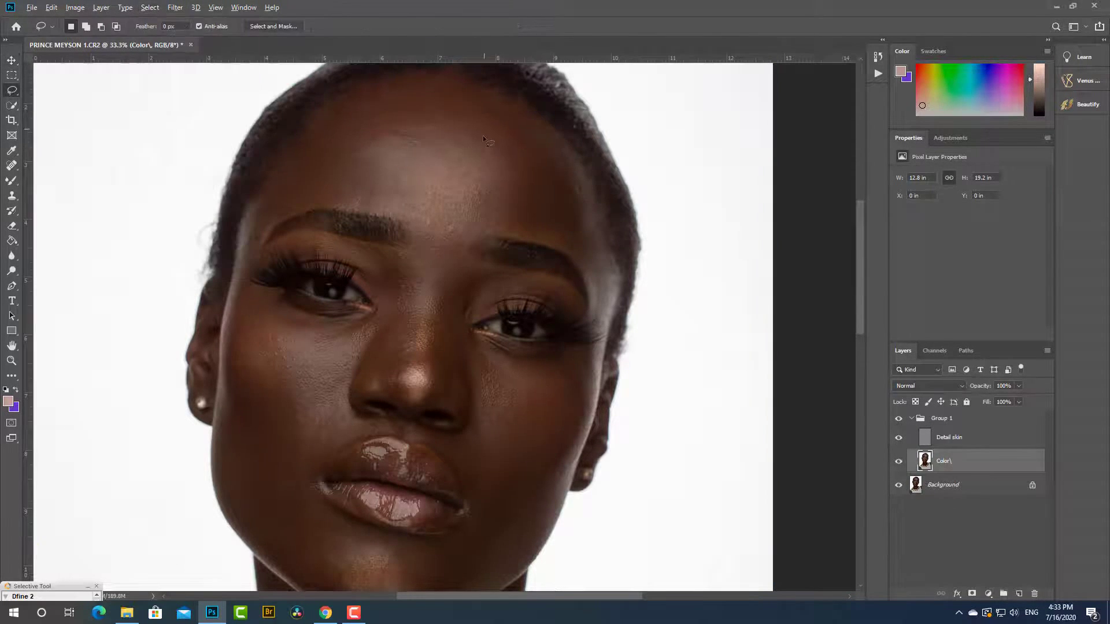
pyautogui.moveTo(480, 144); pyautogui.dragTo(458, 215)
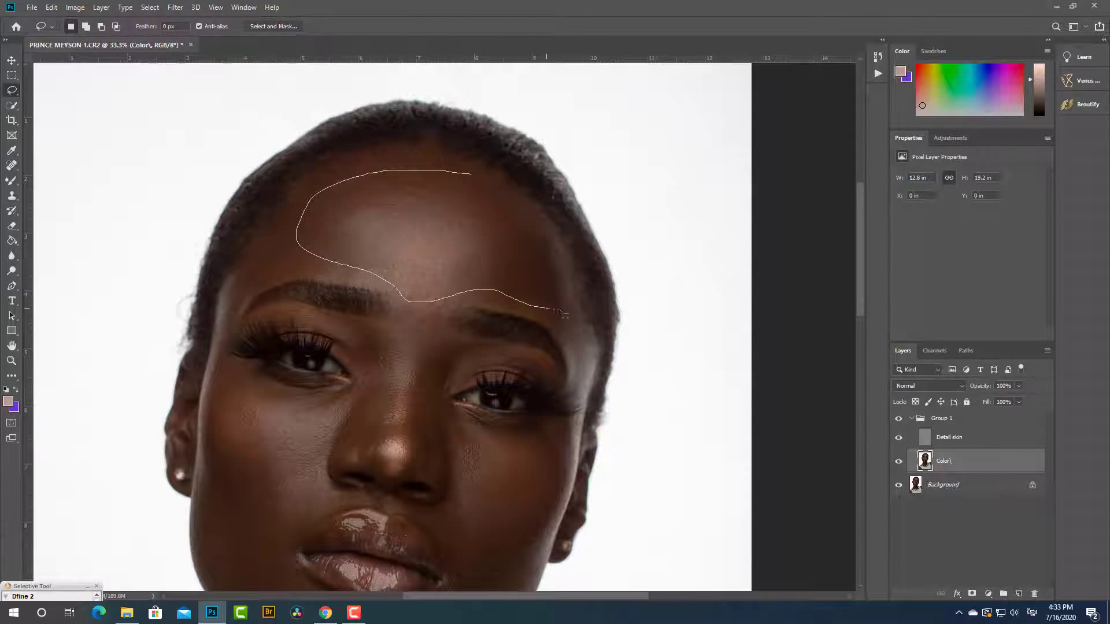
pyautogui.moveTo(490, 178); pyautogui.dragTo(475, 174)
# Feather the forehead selection by 25 pixels
pyautogui.rightClick(440, 203)
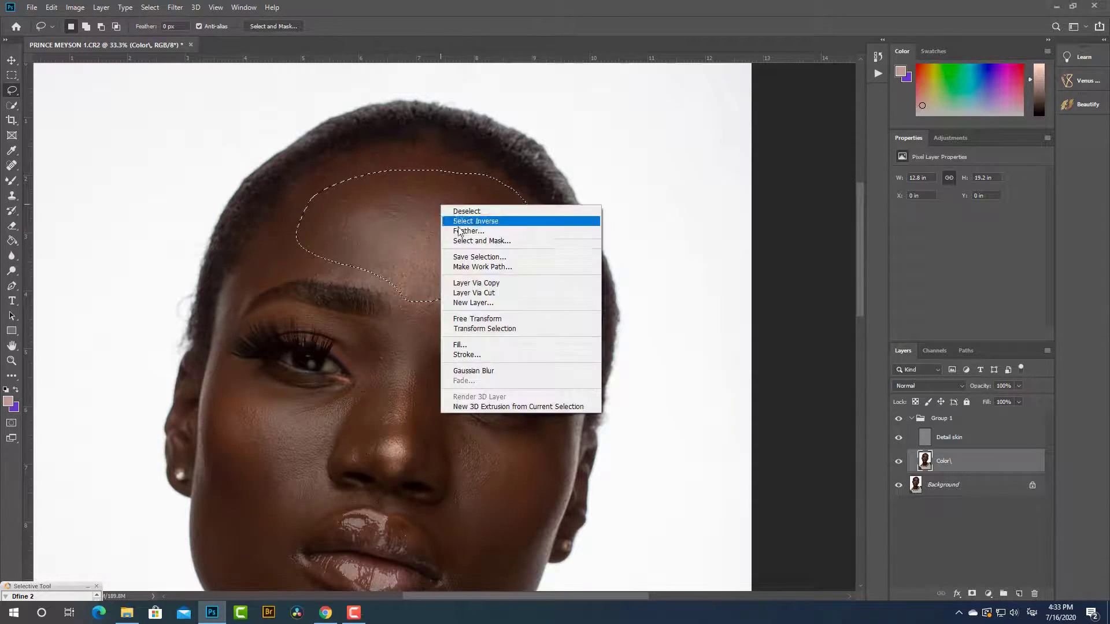
pyautogui.click(460, 229)
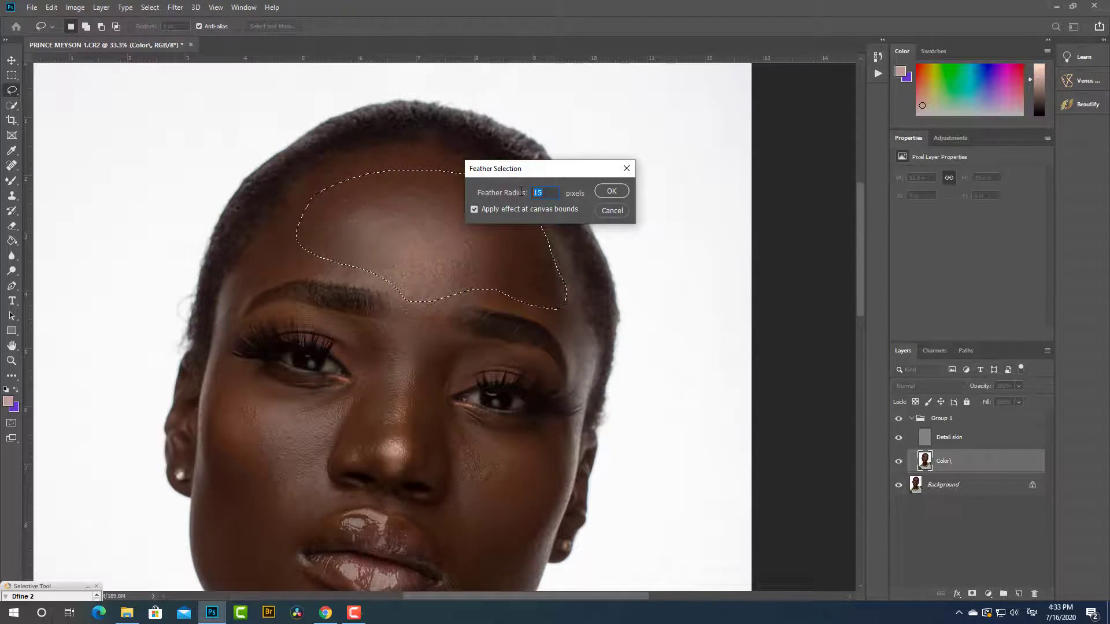
pyautogui.write('25')
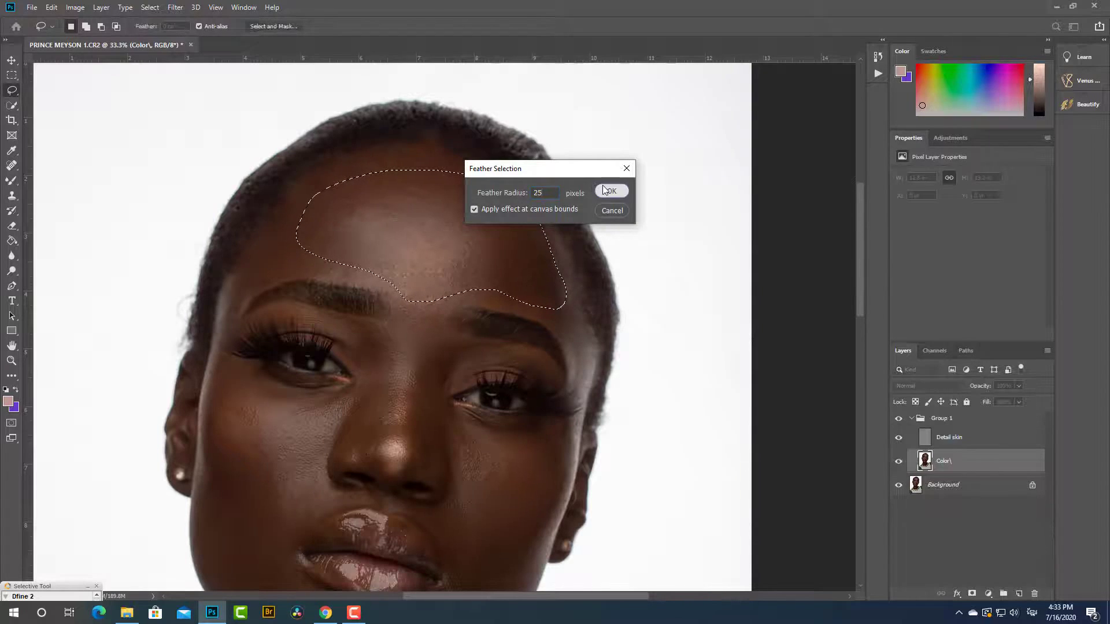
pyautogui.click(611, 191)
# Apply a Gaussian Blur with an increased radius to the feathered forehead area of the Color\ layer, and deselect it
pyautogui.rightClick(411, 218)
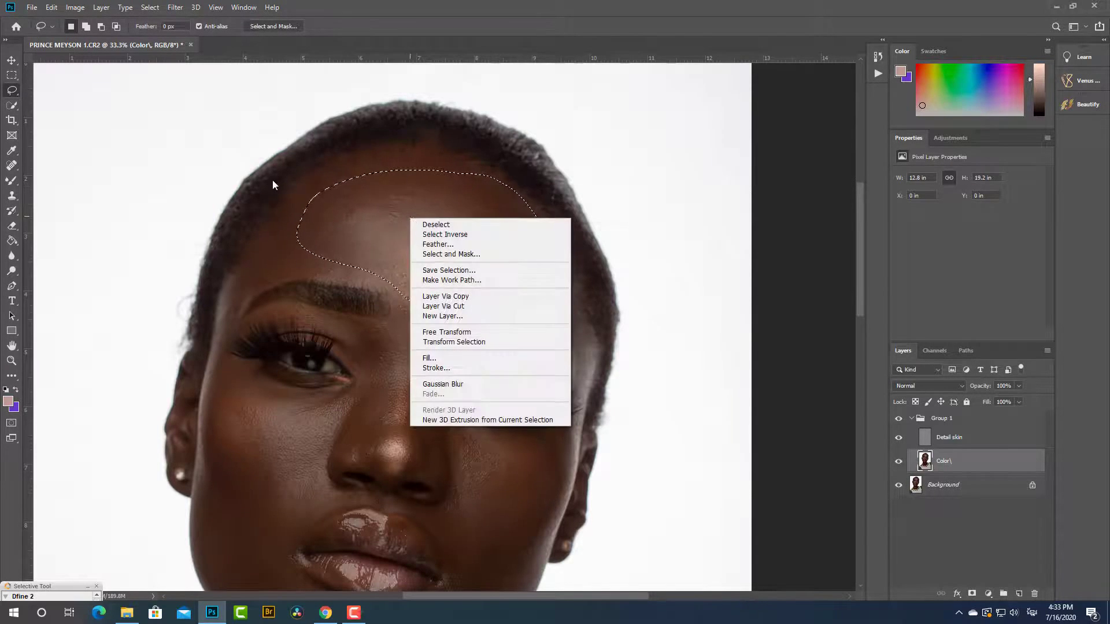
pyautogui.press('Escape')
pyautogui.click(175, 7)
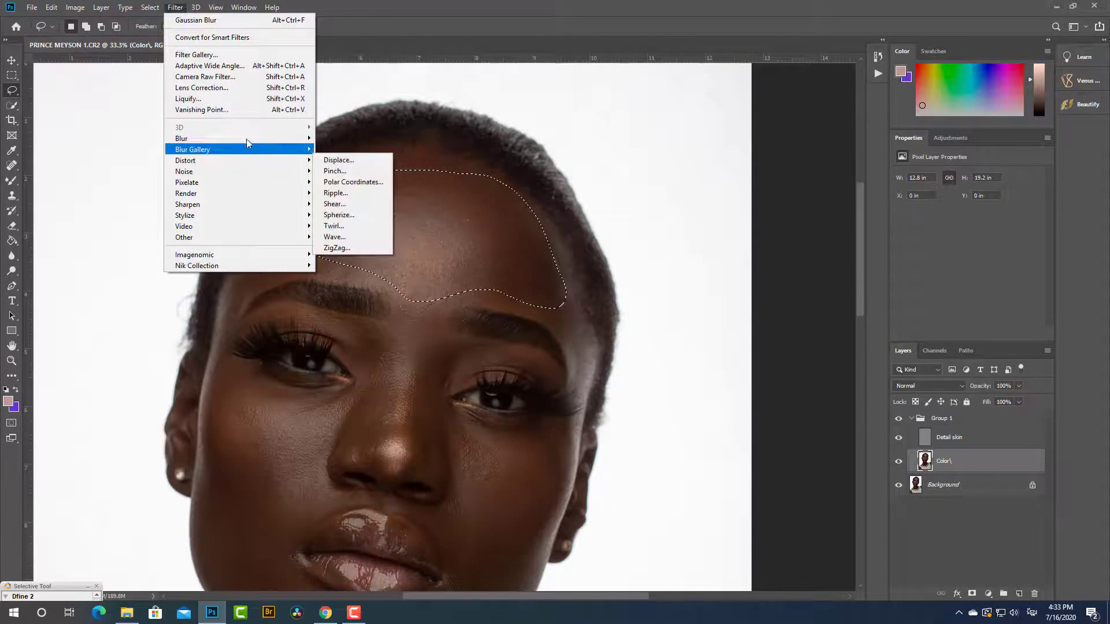
pyautogui.moveTo(253, 139)
pyautogui.click(341, 182)
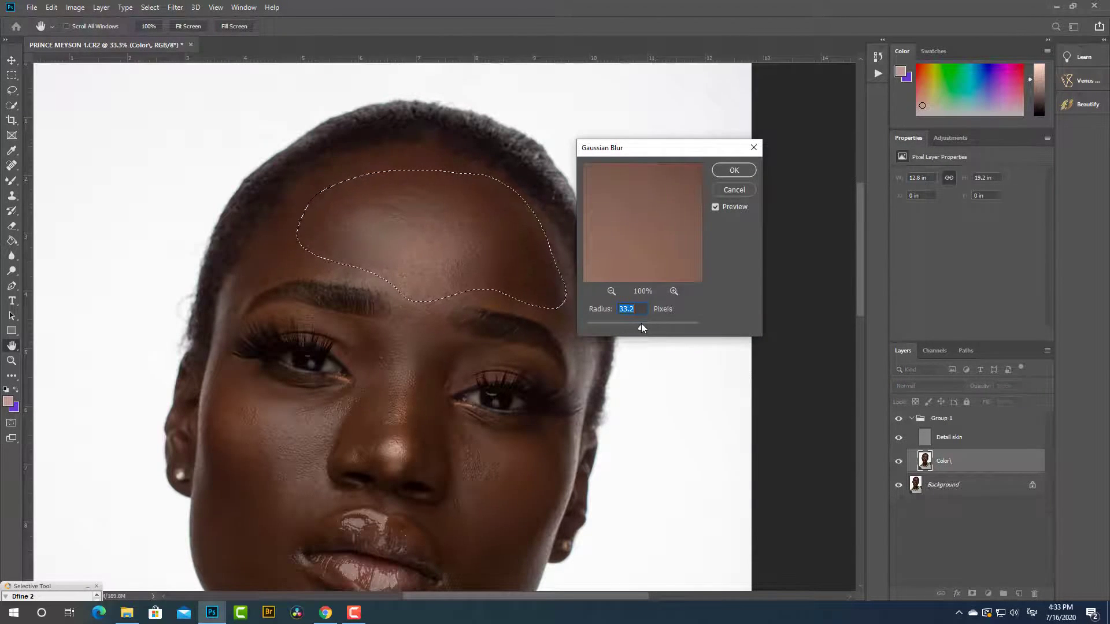
pyautogui.moveTo(641, 328)
pyautogui.mouseDown()
pyautogui.moveTo(670, 330)
pyautogui.moveTo(621, 328)
pyautogui.moveTo(650, 328)
pyautogui.mouseUp()
pyautogui.click(733, 170)
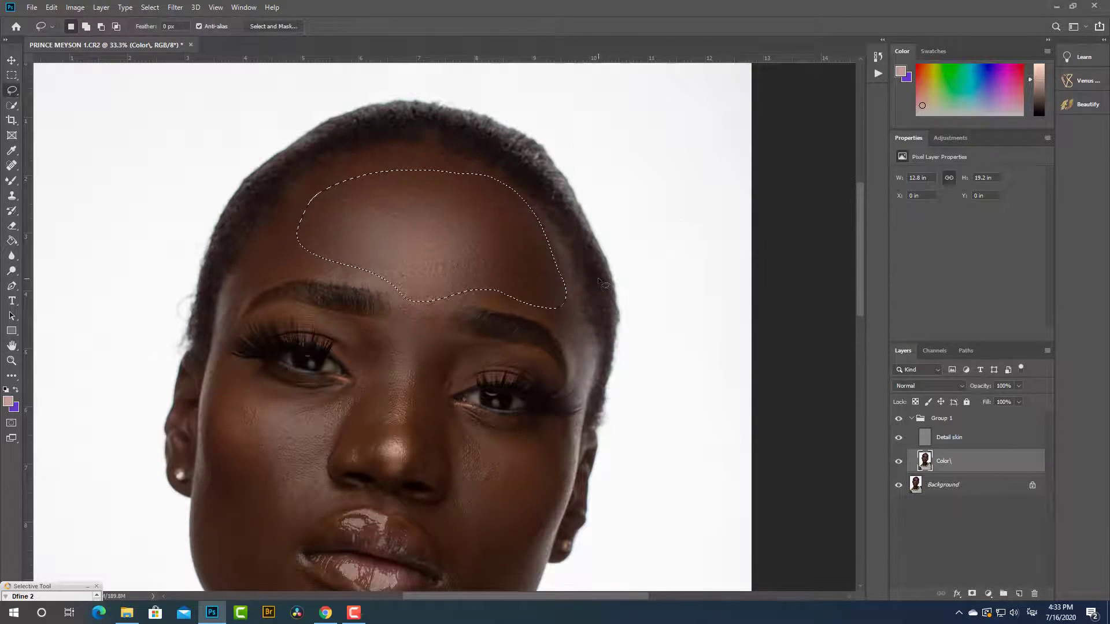
pyautogui.hotkey('ctrl', 'd')
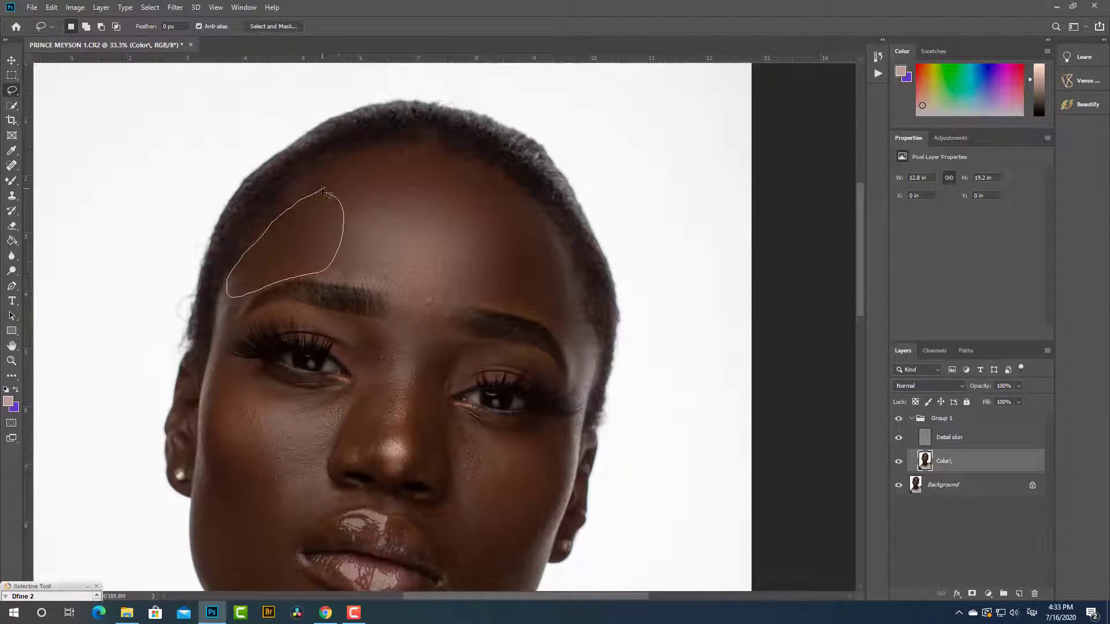
# Lasso the side of the forehead above the image-left eyebrow and feather the selection by 25 pixels
pyautogui.moveTo(322, 190); pyautogui.dragTo(321, 191)
pyautogui.rightClick(315, 231)
pyautogui.click(331, 260)
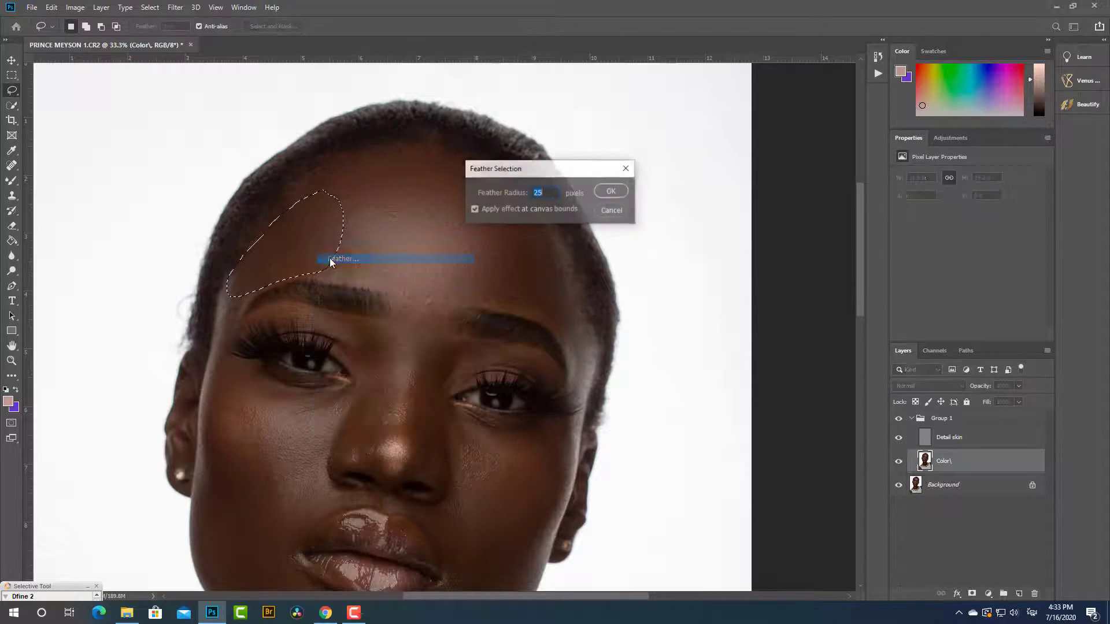
pyautogui.click(605, 192)
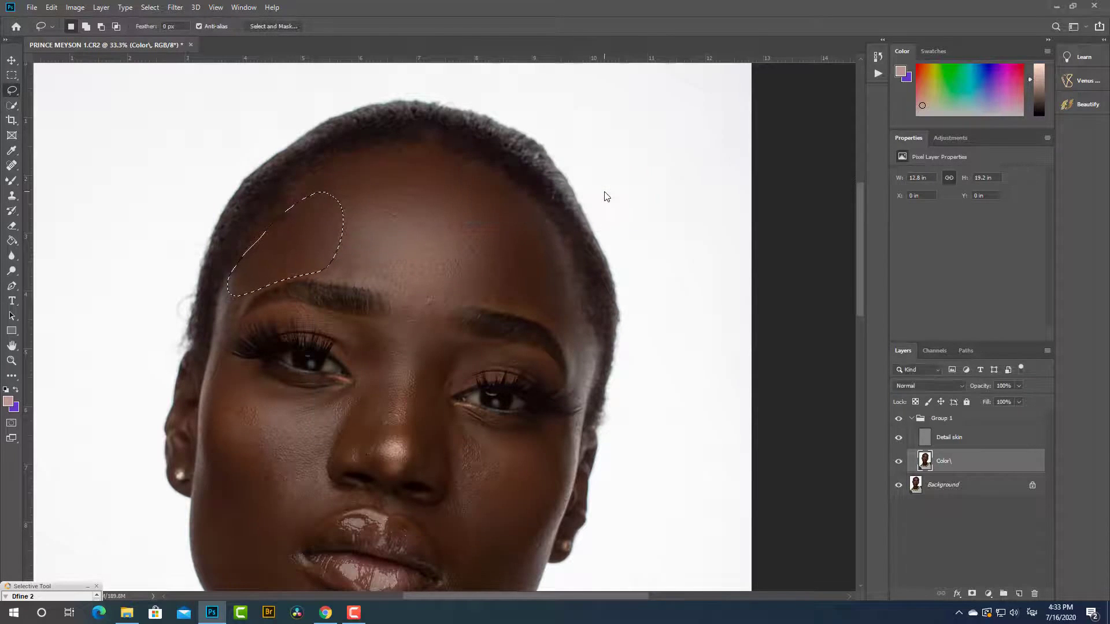
# Lasso the temple area above the image-right eyebrow and feather the selection by 25 pixels
pyautogui.moveTo(437, 223); pyautogui.dragTo(327, 170)
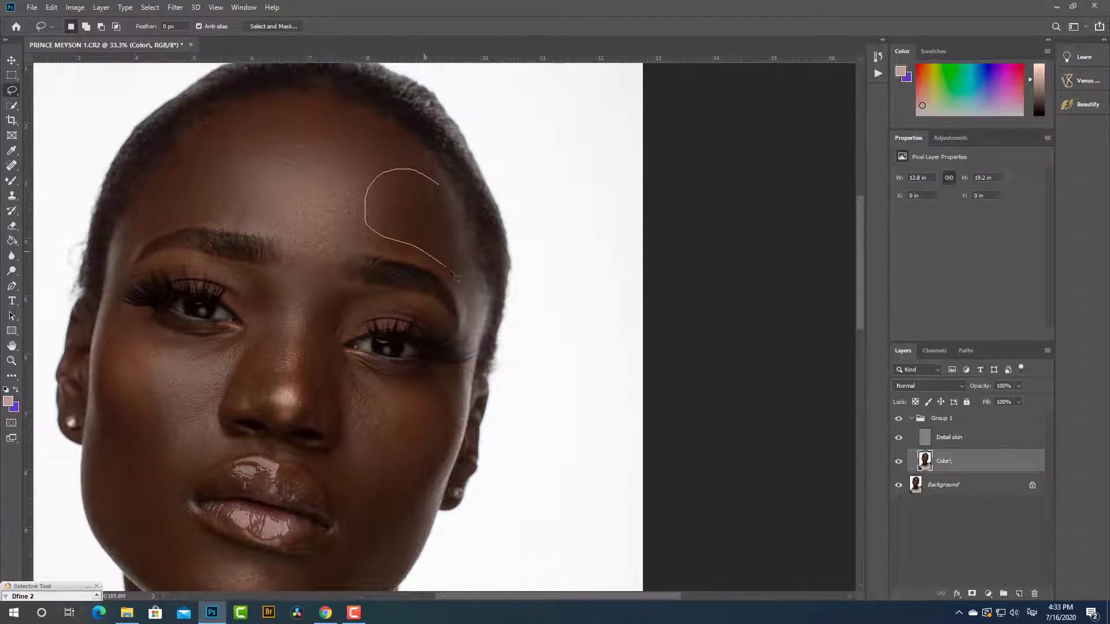
pyautogui.moveTo(444, 188); pyautogui.dragTo(443, 186)
pyautogui.rightClick(412, 211)
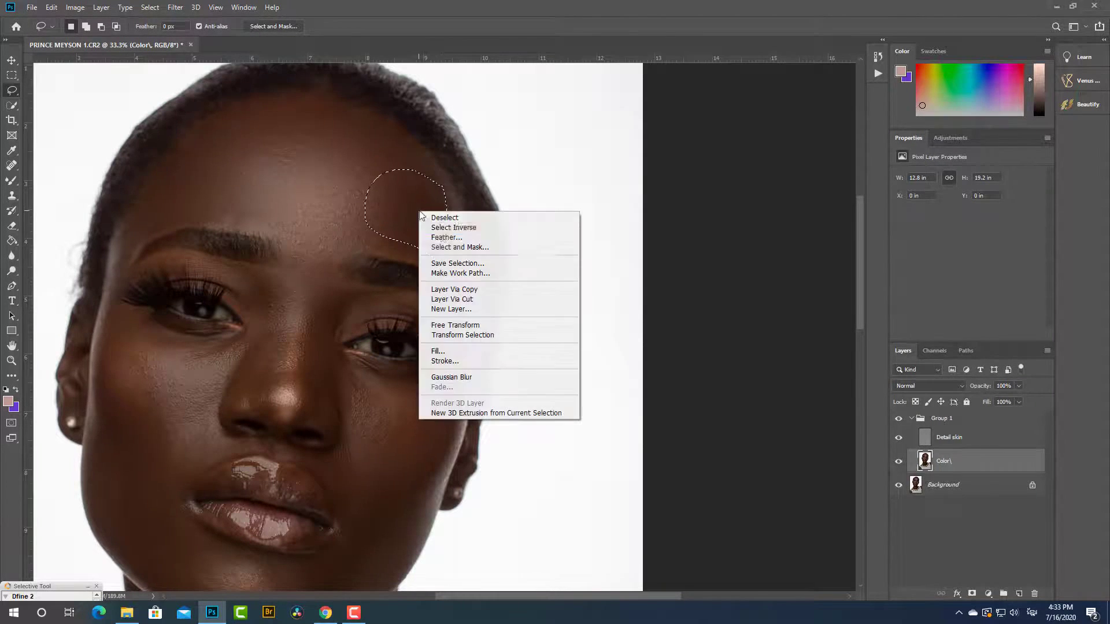
pyautogui.click(440, 238)
pyautogui.click(611, 192)
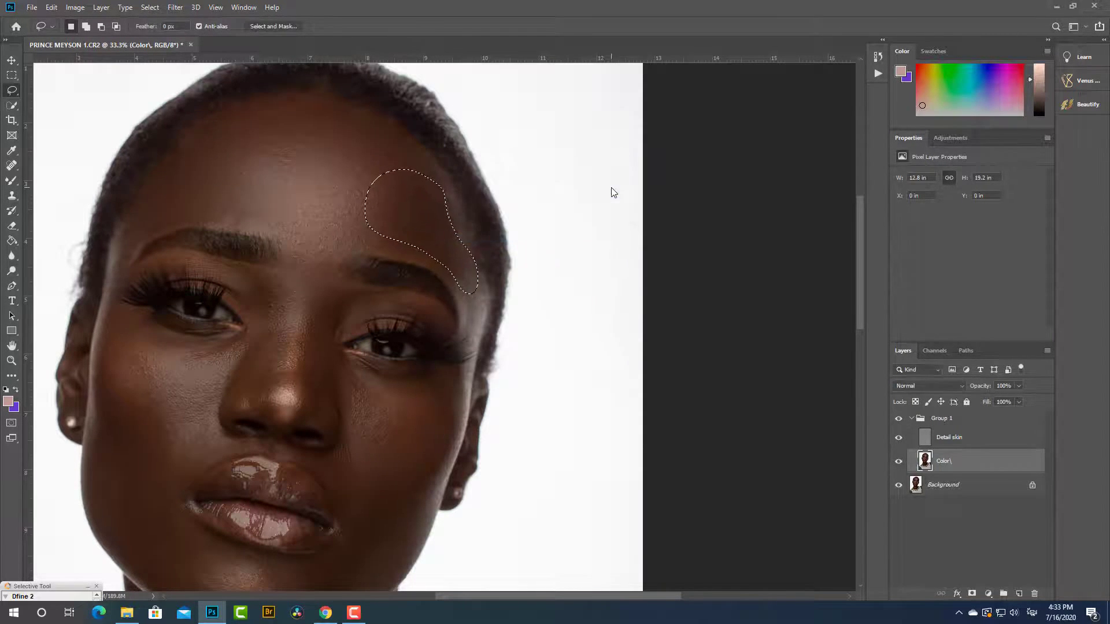
# Lasso the image-right cheek from below the eye to the jaw and feather the selection by 25 pixels
pyautogui.moveTo(339, 256); pyautogui.dragTo(377, 128)
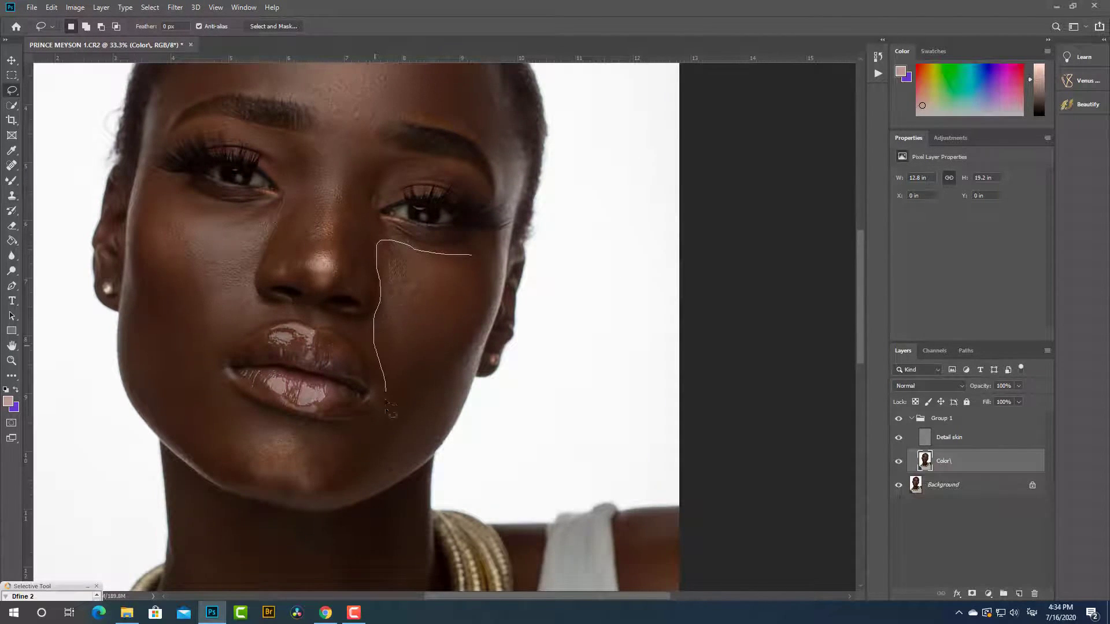
pyautogui.rightClick(426, 296)
pyautogui.click(454, 323)
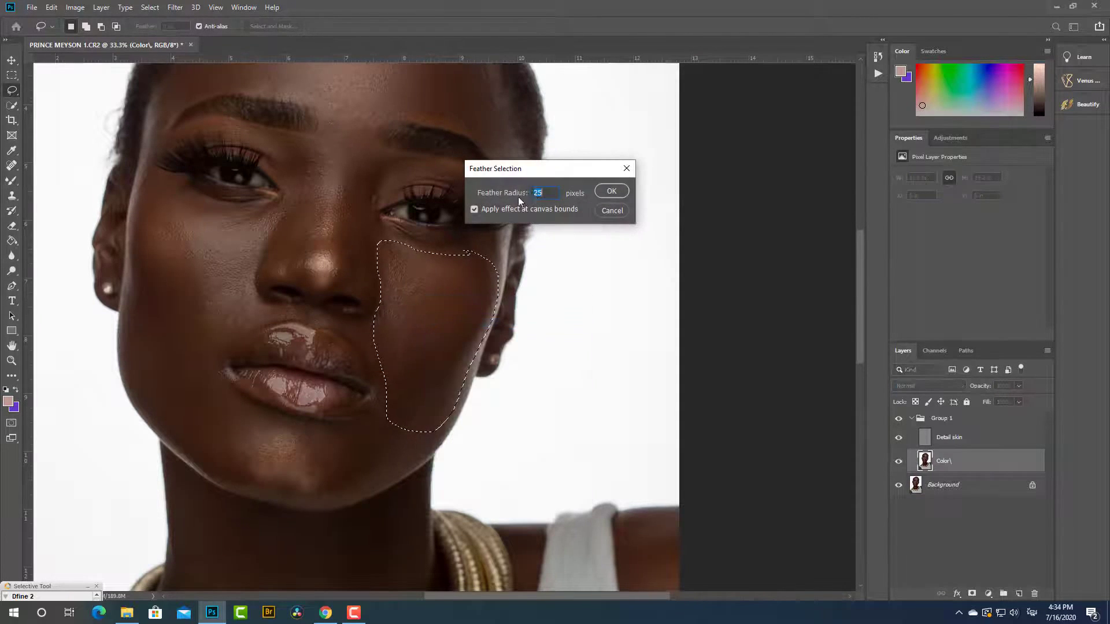
pyautogui.click(611, 193)
# Outline the image-left cheek between the eye, nose and jawline with the Lasso tool
pyautogui.scroll(2, 389, 300)
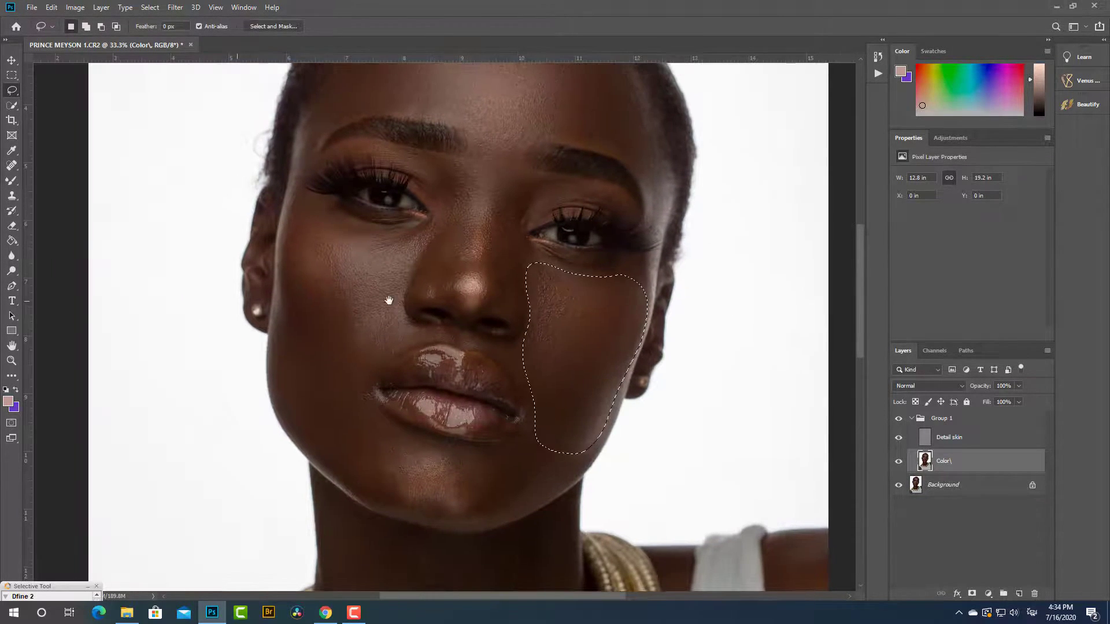
pyautogui.moveTo(390, 243); pyautogui.dragTo(390, 244)
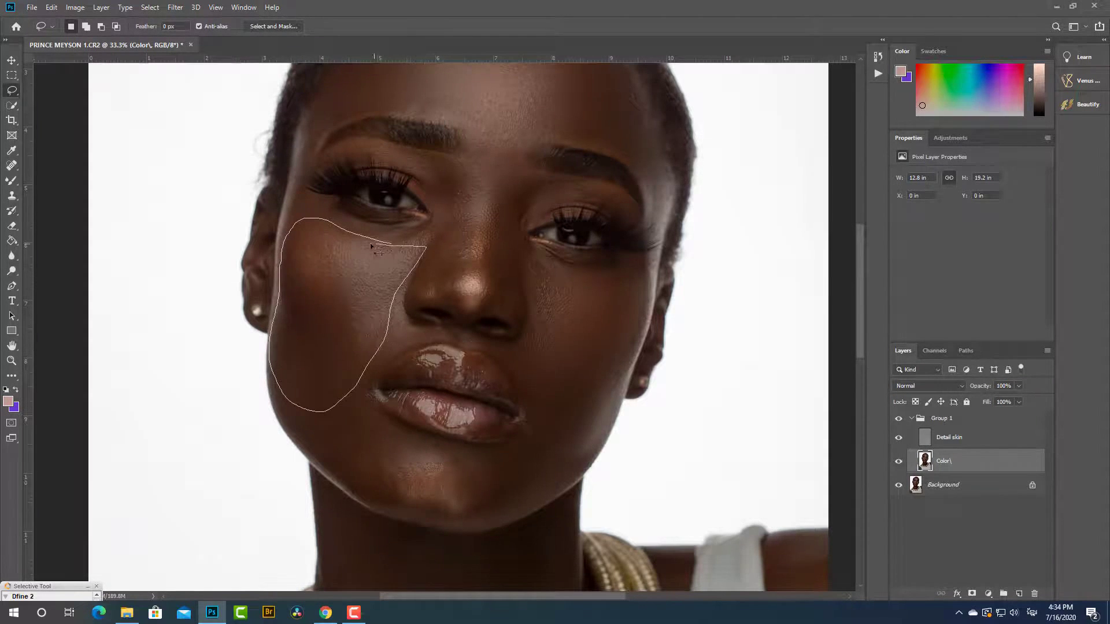
pyautogui.moveTo(371, 245); pyautogui.dragTo(371, 246)
pyautogui.rightClick(342, 289)
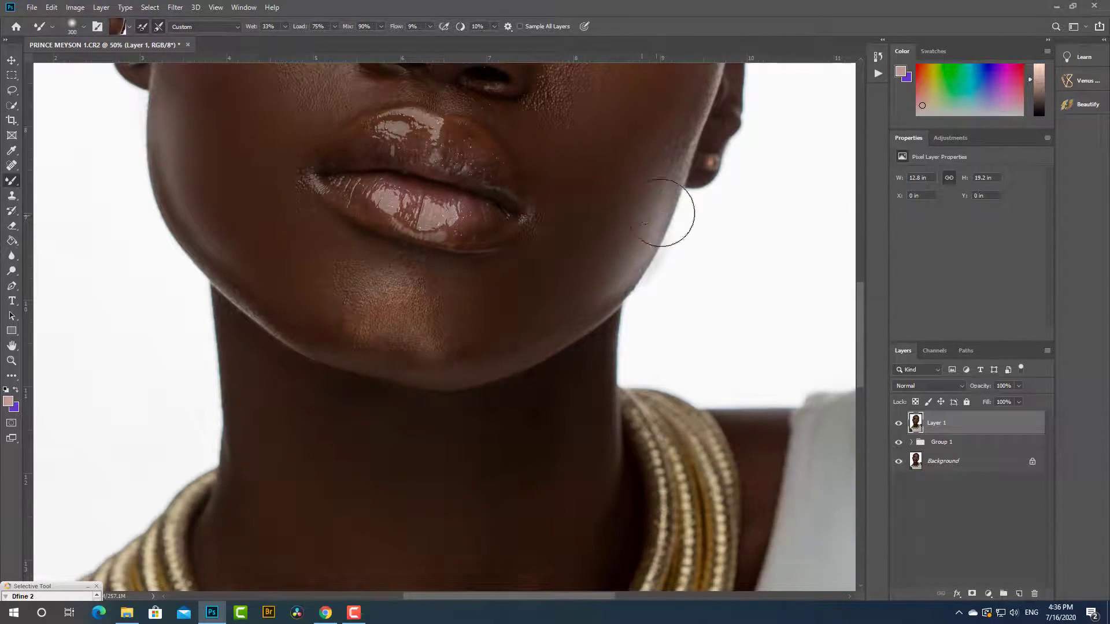
# Blend the skin along both sides of the jaw and over the chin highlight with the Mixer Brush on Layer 1
pyautogui.moveTo(662, 213)
pyautogui.mouseDown()
pyautogui.moveTo(666, 171)
pyautogui.moveTo(627, 163)
pyautogui.moveTo(661, 162)
pyautogui.moveTo(614, 149)
pyautogui.mouseUp()
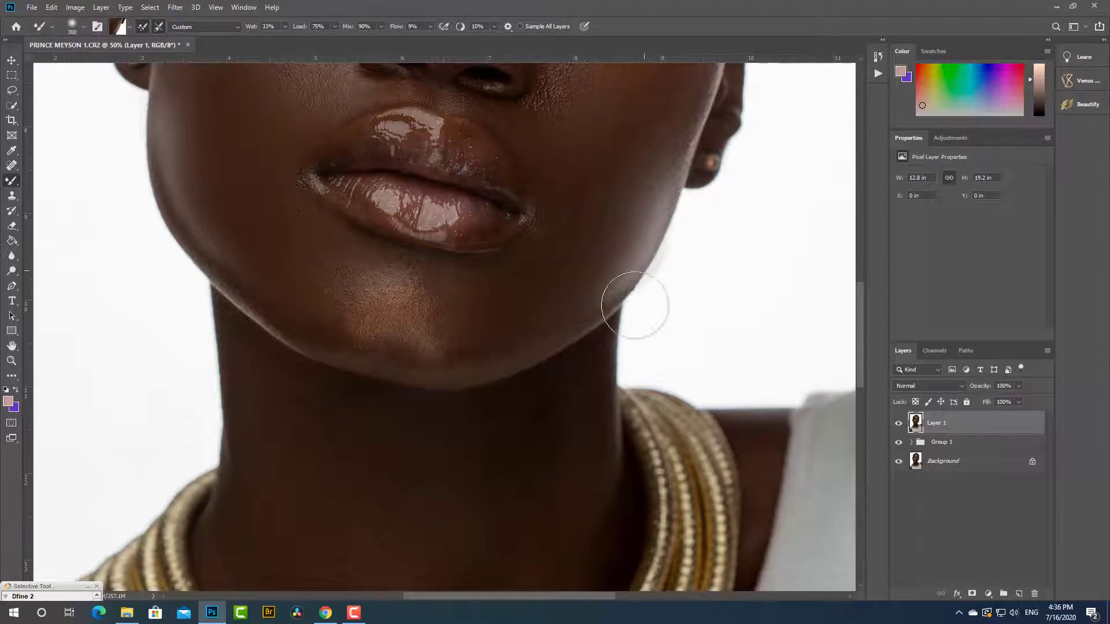
pyautogui.moveTo(441, 329)
pyautogui.mouseDown()
pyautogui.moveTo(365, 331)
pyautogui.moveTo(415, 309)
pyautogui.moveTo(377, 287)
pyautogui.moveTo(365, 313)
pyautogui.moveTo(459, 330)
pyautogui.moveTo(346, 301)
pyautogui.moveTo(382, 272)
pyautogui.moveTo(432, 299)
pyautogui.moveTo(396, 323)
pyautogui.moveTo(360, 324)
pyautogui.moveTo(439, 356)
pyautogui.moveTo(453, 349)
pyautogui.moveTo(360, 329)
pyautogui.moveTo(445, 324)
pyautogui.moveTo(378, 268)
pyautogui.moveTo(501, 287)
pyautogui.moveTo(448, 288)
pyautogui.moveTo(399, 327)
pyautogui.mouseUp()
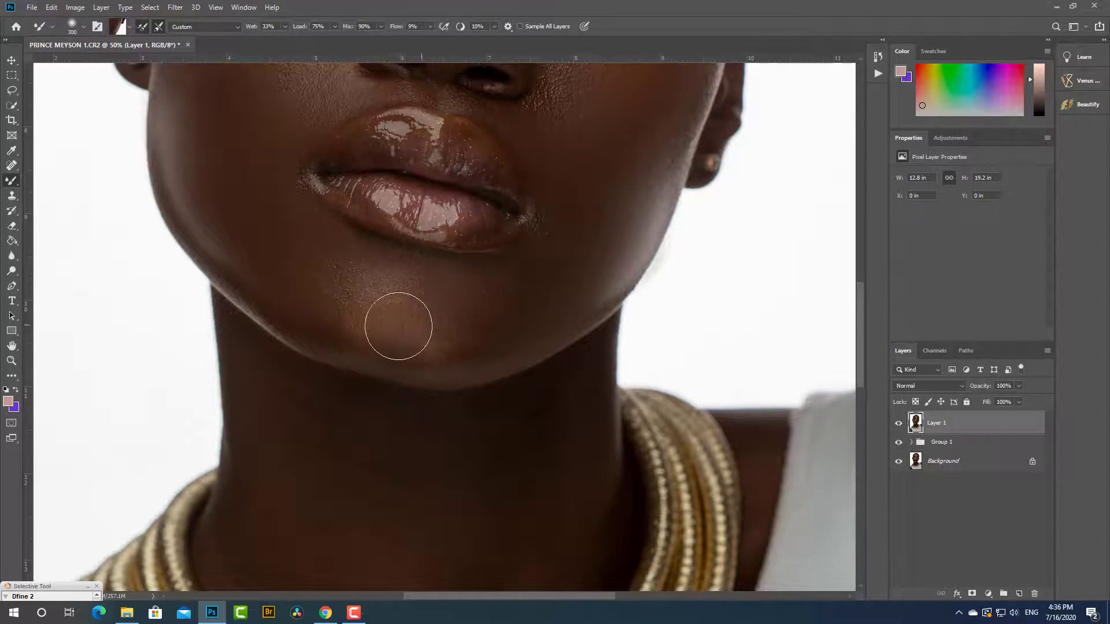
pyautogui.scroll(5, 399, 327)
pyautogui.hscroll(-5, 399, 327)
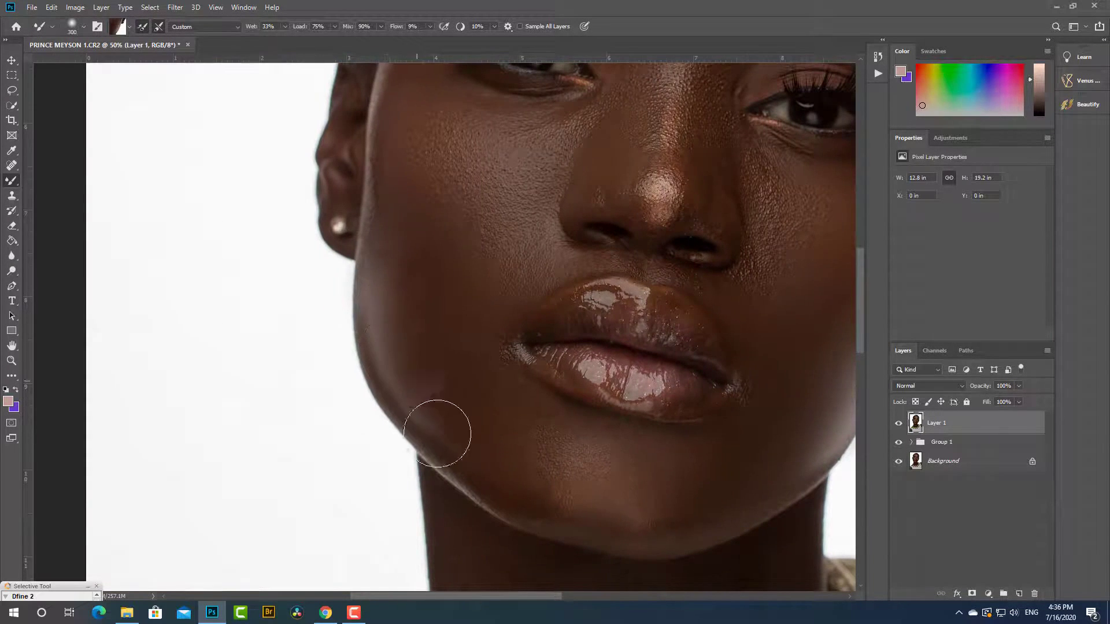
pyautogui.moveTo(437, 433)
pyautogui.mouseDown()
pyautogui.moveTo(478, 460)
pyautogui.moveTo(386, 264)
pyautogui.moveTo(388, 297)
pyautogui.moveTo(410, 155)
pyautogui.moveTo(446, 147)
pyautogui.moveTo(483, 173)
pyautogui.moveTo(519, 172)
pyautogui.moveTo(607, 89)
pyautogui.moveTo(571, 126)
pyautogui.moveTo(457, 133)
pyautogui.moveTo(559, 257)
pyautogui.moveTo(518, 266)
pyautogui.moveTo(483, 204)
pyautogui.moveTo(488, 179)
pyautogui.moveTo(450, 175)
pyautogui.moveTo(435, 136)
pyautogui.moveTo(593, 170)
pyautogui.moveTo(645, 143)
pyautogui.moveTo(582, 433)
pyautogui.mouseUp()
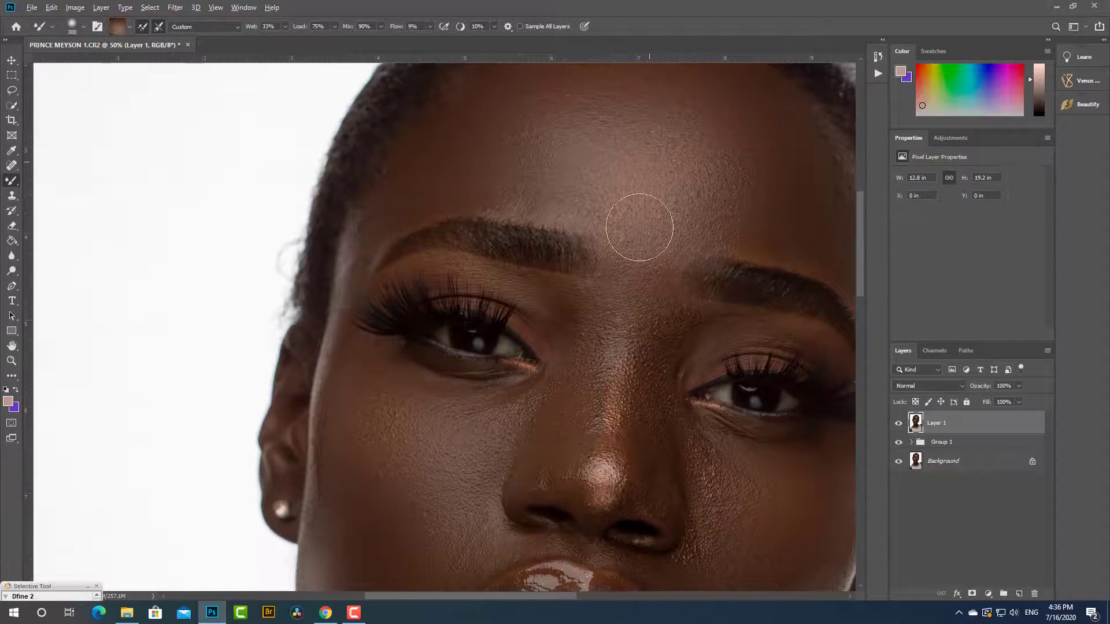
# Smooth the forehead between and above the eyebrows out to the image-right temple with Mixer Brush strokes
pyautogui.moveTo(639, 227)
pyautogui.mouseDown()
pyautogui.moveTo(592, 168)
pyautogui.moveTo(708, 169)
pyautogui.moveTo(648, 124)
pyautogui.moveTo(698, 110)
pyautogui.moveTo(750, 144)
pyautogui.moveTo(749, 213)
pyautogui.moveTo(724, 232)
pyautogui.moveTo(593, 180)
pyautogui.moveTo(468, 180)
pyautogui.moveTo(530, 136)
pyautogui.moveTo(481, 92)
pyautogui.mouseUp()
pyautogui.moveTo(772, 150); pyautogui.dragTo(523, 170)
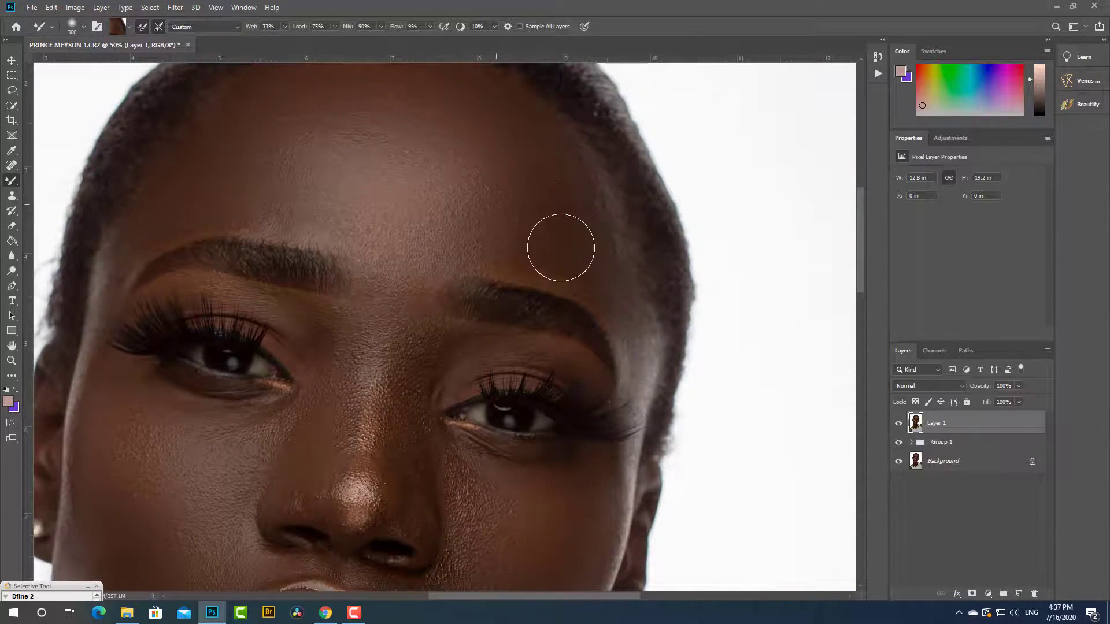
pyautogui.moveTo(381, 140); pyautogui.dragTo(550, 255)
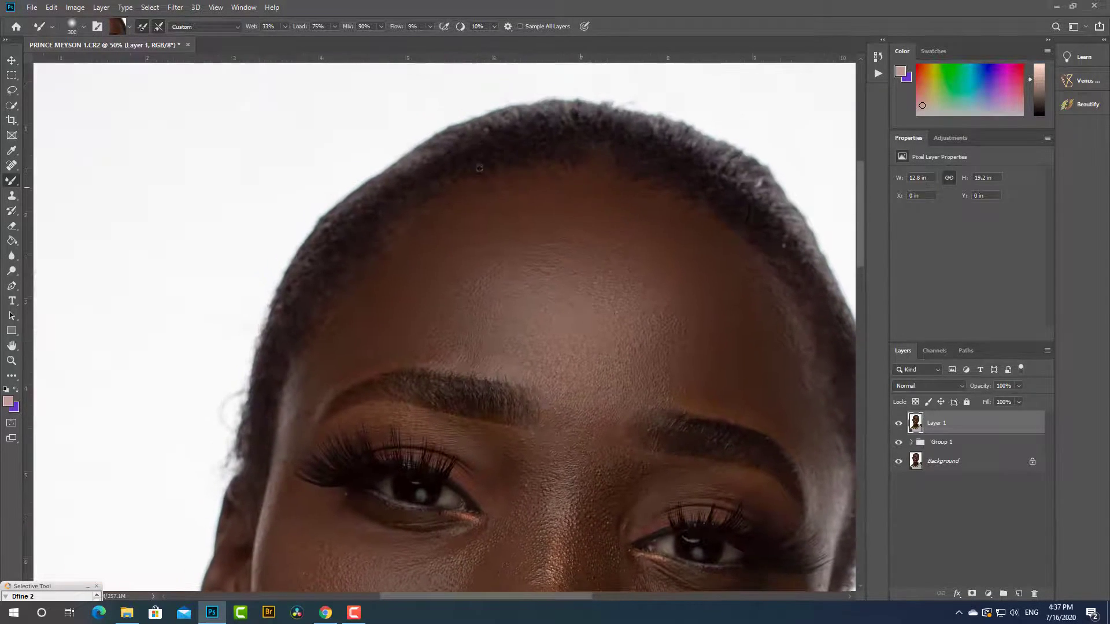
# Sample nearby skin tones and blend the upper forehead below the hairline with the Mixer Brush on Layer 1
pyautogui.click(900, 424)
pyautogui.moveTo(590, 426)
pyautogui.mouseDown()
pyautogui.moveTo(639, 366)
pyautogui.moveTo(704, 367)
pyautogui.mouseUp()
pyautogui.keyDown('alt'); pyautogui.click(634, 261); pyautogui.keyUp('alt')
pyautogui.moveTo(607, 237)
pyautogui.mouseDown()
pyautogui.moveTo(568, 224)
pyautogui.moveTo(567, 249)
pyautogui.mouseUp()
pyautogui.keyDown('alt'); pyautogui.click(535, 249); pyautogui.keyUp('alt')
pyautogui.moveTo(495, 255)
pyautogui.mouseDown()
pyautogui.moveTo(481, 278)
pyautogui.moveTo(393, 307)
pyautogui.mouseUp()
# Sample nearby skin tones and blend both cheeks beside the nose with the Mixer Brush on Layer 1
pyautogui.moveTo(458, 398)
pyautogui.mouseDown()
pyautogui.moveTo(430, 217)
pyautogui.moveTo(402, 154)
pyautogui.mouseUp()
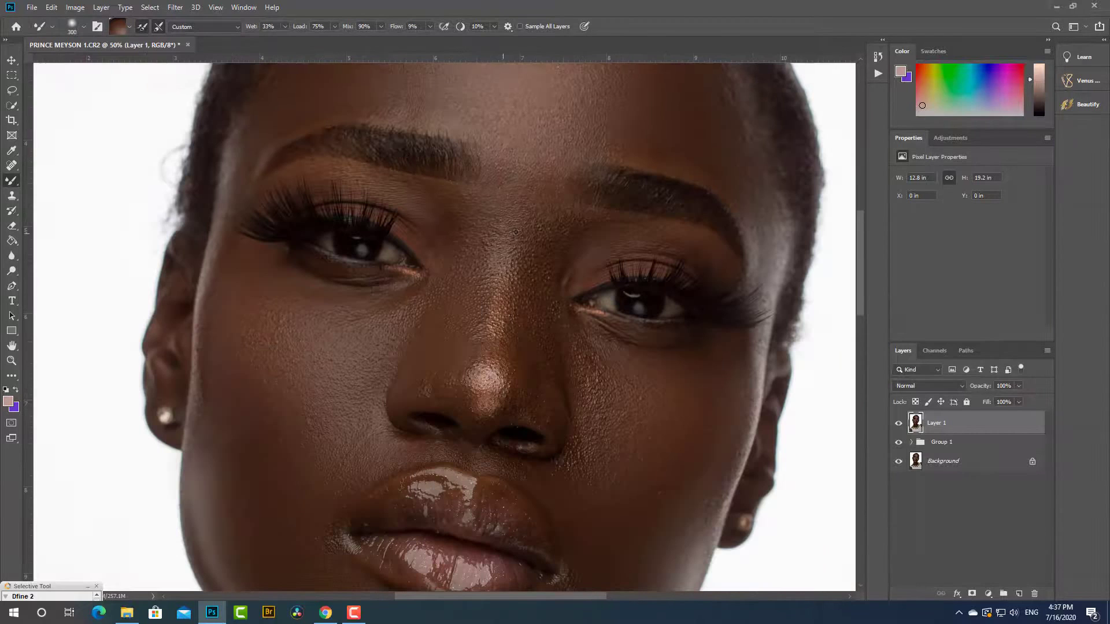
pyautogui.keyDown('alt'); pyautogui.click(537, 255); pyautogui.keyUp('alt')
pyautogui.moveTo(575, 396); pyautogui.dragTo(590, 392)
pyautogui.keyDown('alt'); pyautogui.click(594, 399); pyautogui.keyUp('alt')
pyautogui.moveTo(332, 325)
pyautogui.mouseDown()
pyautogui.moveTo(254, 373)
pyautogui.moveTo(309, 398)
pyautogui.mouseUp()
pyautogui.keyDown('alt'); pyautogui.click(358, 349); pyautogui.keyUp('alt')
pyautogui.keyDown('alt'); pyautogui.click(501, 361); pyautogui.keyUp('alt')
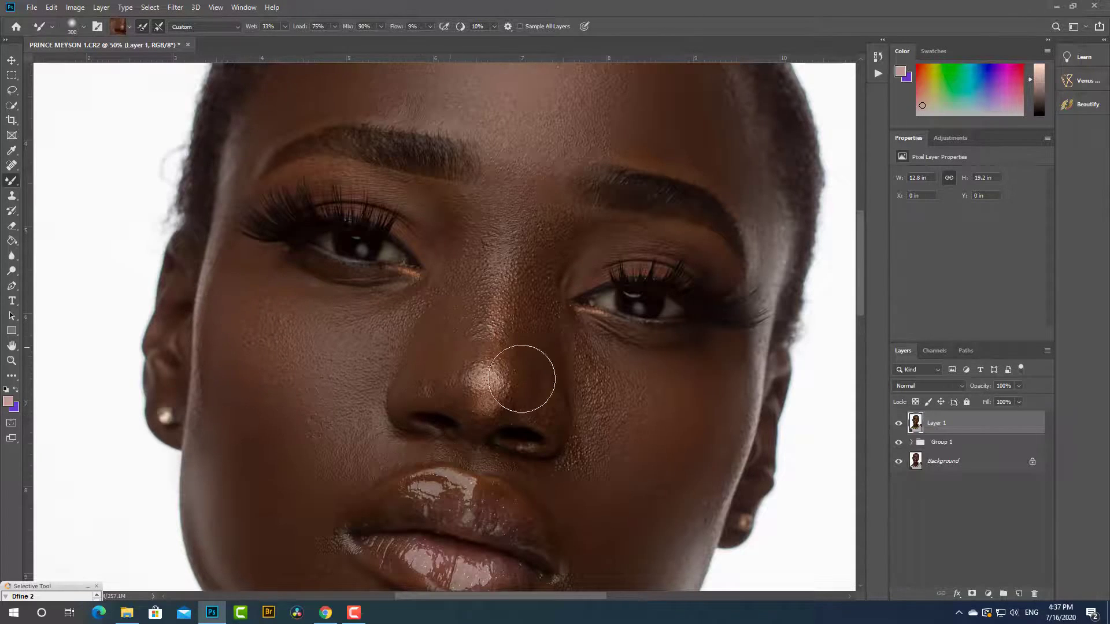
# Blend the nose bridge, tip and image-right side with the Mixer Brush, and compare Layer 1 hidden and shown
pyautogui.keyDown('alt'); pyautogui.click(511, 360); pyautogui.keyUp('alt')
pyautogui.moveTo(481, 418); pyautogui.dragTo(468, 424)
pyautogui.keyDown('alt'); pyautogui.click(509, 253); pyautogui.keyUp('alt')
pyautogui.moveTo(516, 266)
pyautogui.mouseDown()
pyautogui.moveTo(522, 233)
pyautogui.moveTo(496, 360)
pyautogui.moveTo(504, 393)
pyautogui.moveTo(561, 440)
pyautogui.mouseUp()
pyautogui.keyDown('alt'); pyautogui.click(498, 339); pyautogui.keyUp('alt')
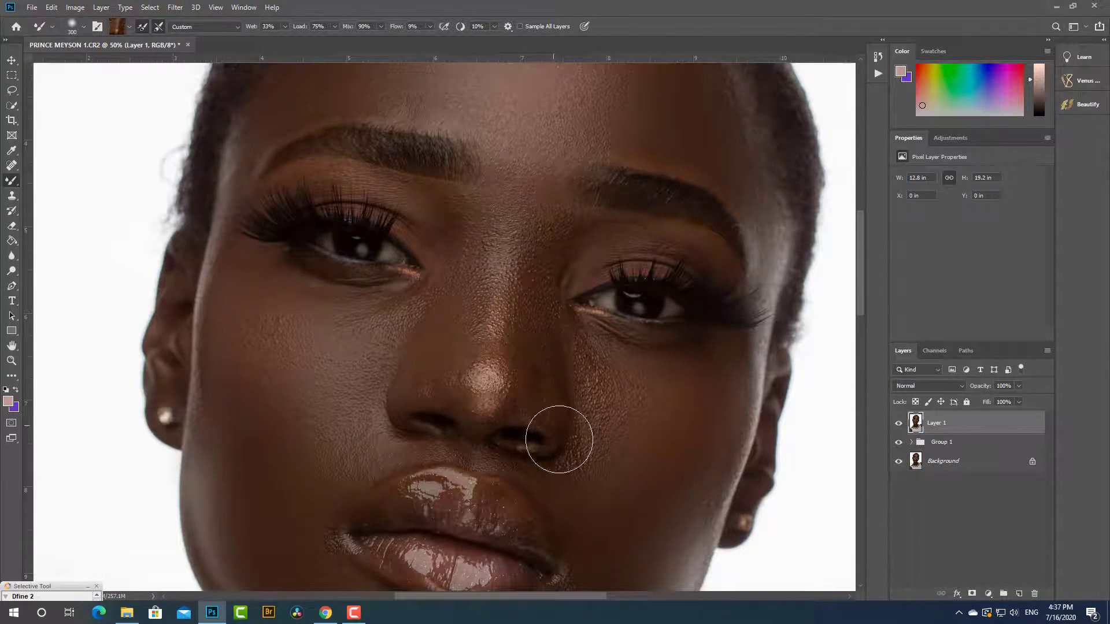
pyautogui.keyDown('alt'); pyautogui.click(546, 318); pyautogui.keyUp('alt')
pyautogui.moveTo(541, 266); pyautogui.dragTo(552, 369)
pyautogui.click(899, 424)
pyautogui.click(899, 424)
# Blend the neck, both shoulders and outer cheeks using a 500 px Mixer Brush and locally sampled skin tones
pyautogui.scroll(-3, 550, 356)
pyautogui.scroll(-1, 550, 356)
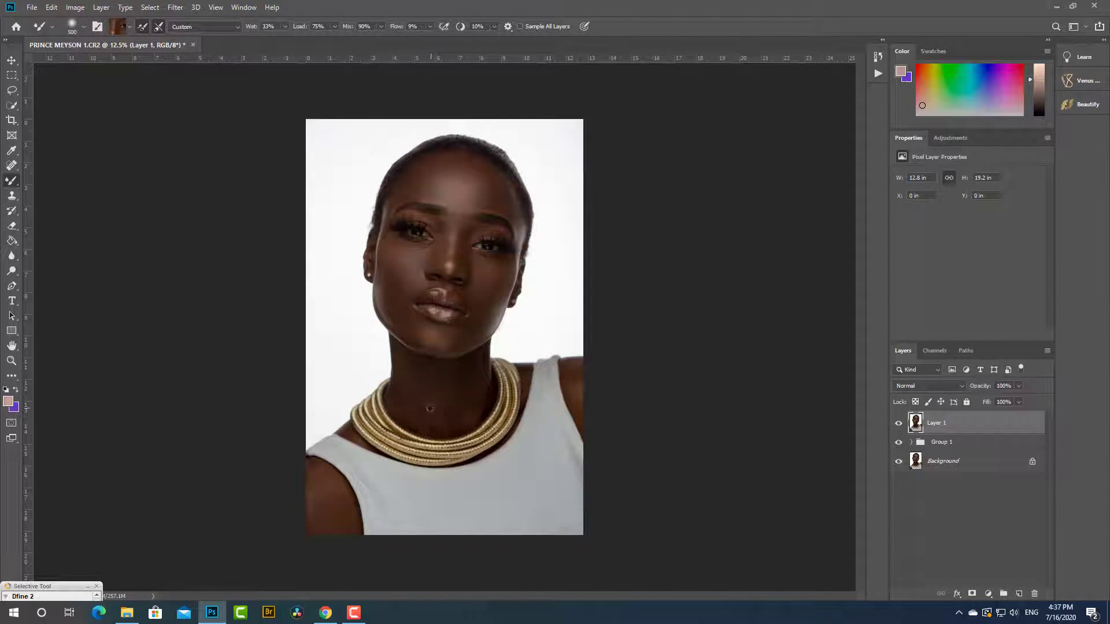
pyautogui.keyDown('alt'); pyautogui.click(419, 394); pyautogui.keyUp('alt')
pyautogui.keyDown('alt'); pyautogui.click(332, 506); pyautogui.keyUp('alt')
pyautogui.keyDown('alt'); pyautogui.click(581, 377); pyautogui.keyUp('alt')
pyautogui.keyDown('alt'); pyautogui.click(386, 305); pyautogui.keyUp('alt')
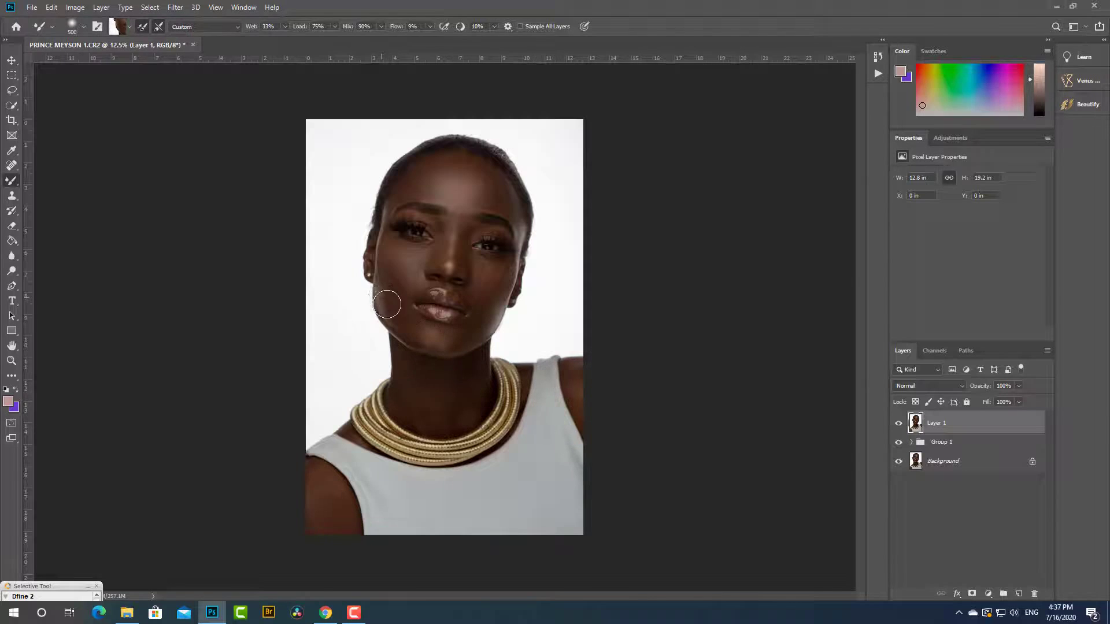
pyautogui.keyDown('alt'); pyautogui.click(504, 285); pyautogui.keyUp('alt')
pyautogui.keyDown('alt'); pyautogui.click(476, 266); pyautogui.keyUp('alt')
# Reduce the Mixer Brush to 175 px and blend the skin between the nose and the image-right under-eye area
pyautogui.keyDown('alt'); pyautogui.scroll(5, 478, 265); pyautogui.keyUp('alt')
pyautogui.press('[')
pyautogui.press('[')
pyautogui.press('[')
pyautogui.press('[')
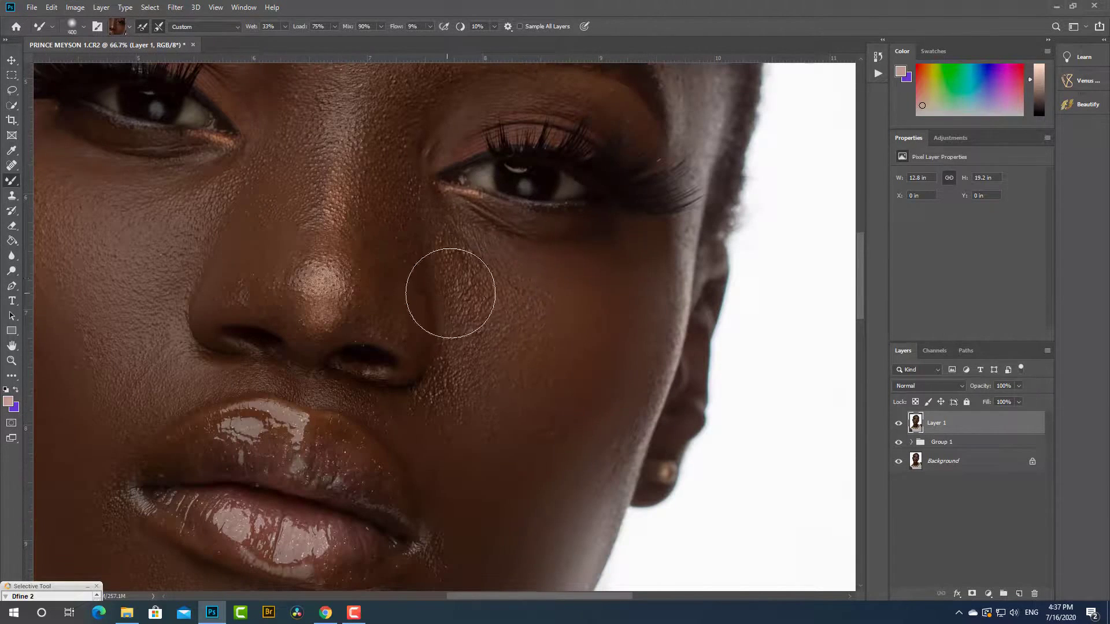
pyautogui.press('[')
pyautogui.keyDown('alt'); pyautogui.click(499, 265); pyautogui.keyUp('alt')
pyautogui.moveTo(497, 263); pyautogui.dragTo(433, 253)
pyautogui.keyDown('alt'); pyautogui.click(408, 272); pyautogui.keyUp('alt')
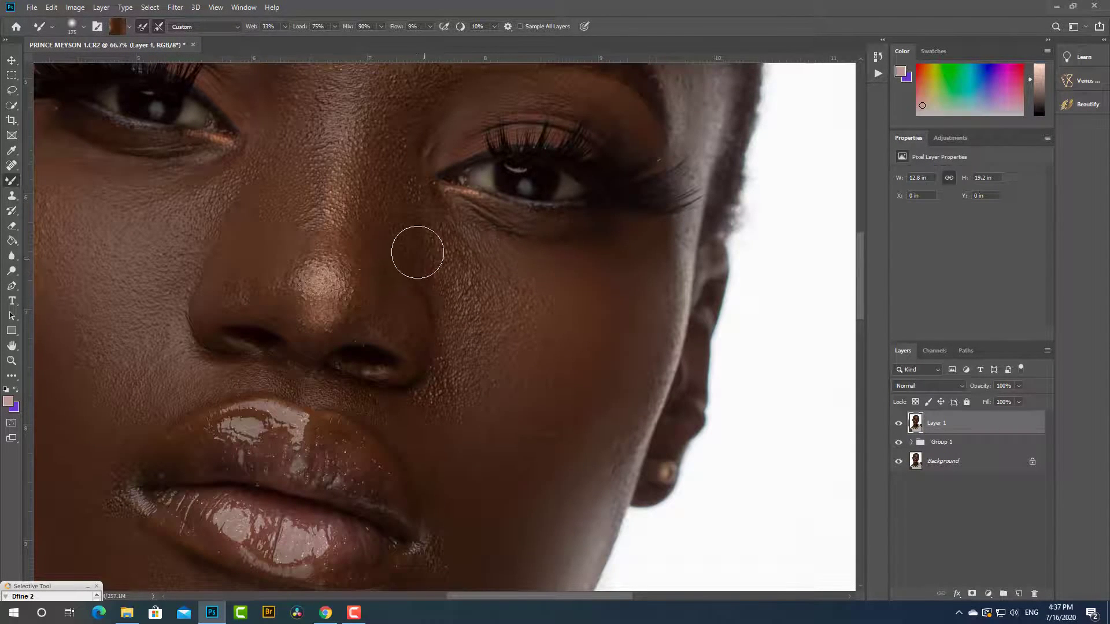
# Smooth the textured image-right cheek from the nostril up to below the eye with sampled skin tones
pyautogui.keyDown('alt'); pyautogui.click(467, 383); pyautogui.keyUp('alt')
pyautogui.moveTo(450, 429); pyautogui.dragTo(480, 378)
pyautogui.keyDown('alt'); pyautogui.click(474, 298); pyautogui.keyUp('alt')
pyautogui.moveTo(459, 276)
pyautogui.mouseDown()
pyautogui.moveTo(494, 312)
pyautogui.moveTo(519, 314)
pyautogui.moveTo(466, 261)
pyautogui.moveTo(564, 277)
pyautogui.mouseUp()
pyautogui.keyDown('alt'); pyautogui.click(485, 285); pyautogui.keyUp('alt')
pyautogui.keyDown('alt'); pyautogui.click(452, 370); pyautogui.keyUp('alt')
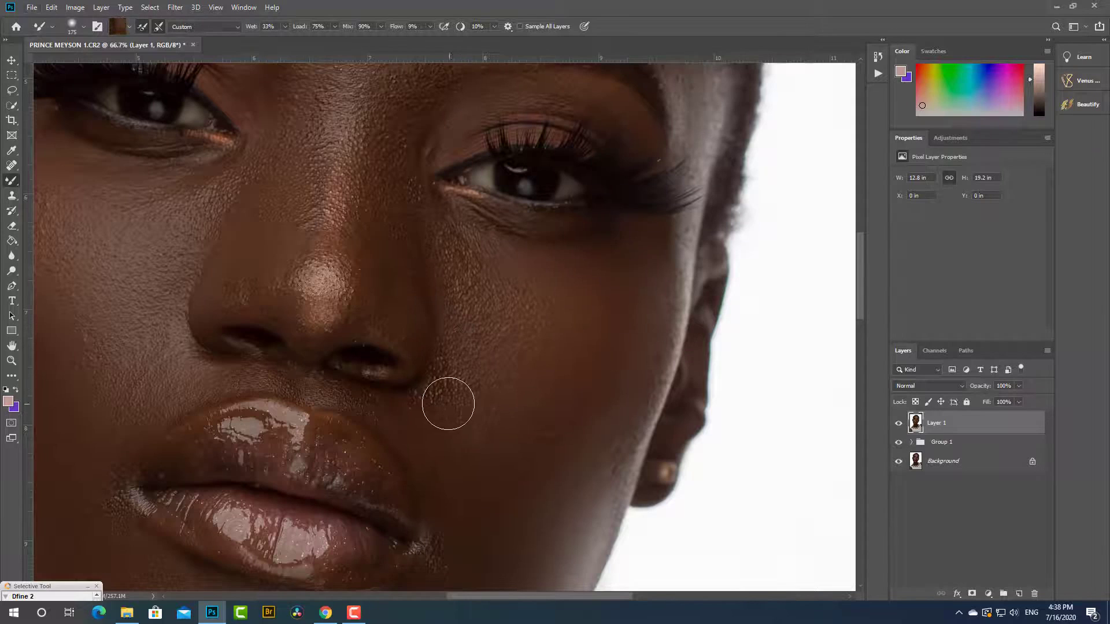
# Blend the image-left side of the nose from the inner eye corner down to the nostril with the Mixer Brush
pyautogui.keyDown('alt'); pyautogui.click(249, 176); pyautogui.keyUp('alt')
pyautogui.keyDown('alt'); pyautogui.click(289, 137); pyautogui.keyUp('alt')
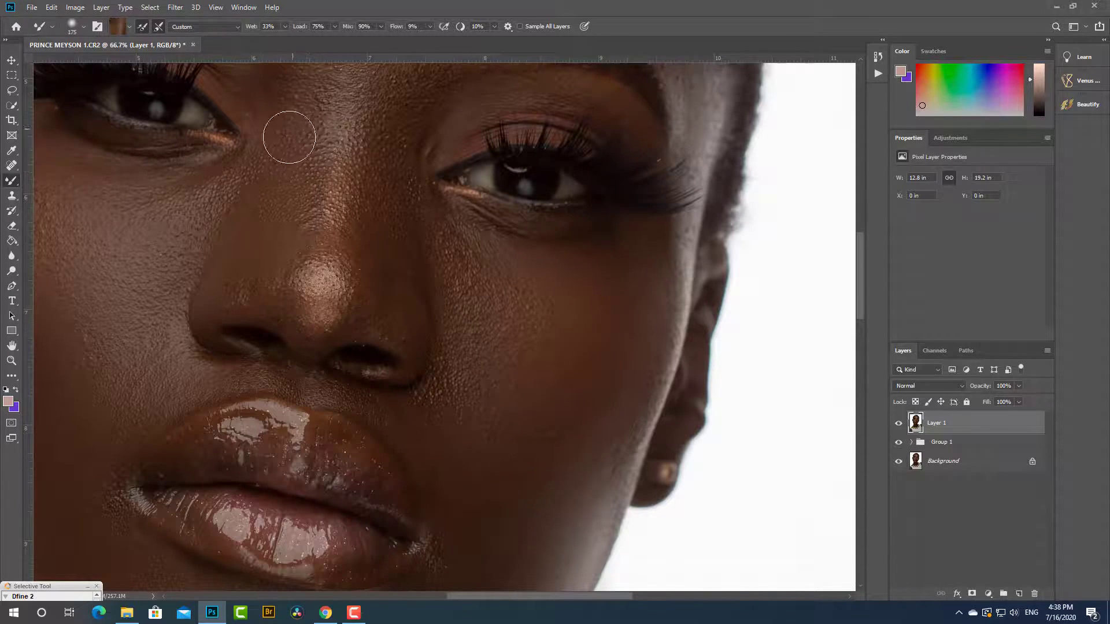
pyautogui.keyDown('alt'); pyautogui.click(222, 181); pyautogui.keyUp('alt')
pyautogui.keyDown('alt'); pyautogui.click(232, 258); pyautogui.keyUp('alt')
pyautogui.keyDown('alt'); pyautogui.click(241, 318); pyautogui.keyUp('alt')
# Compare the whole portrait with Layer 1 and Group 1 hidden and shown
pyautogui.scroll(-5, 282, 322)
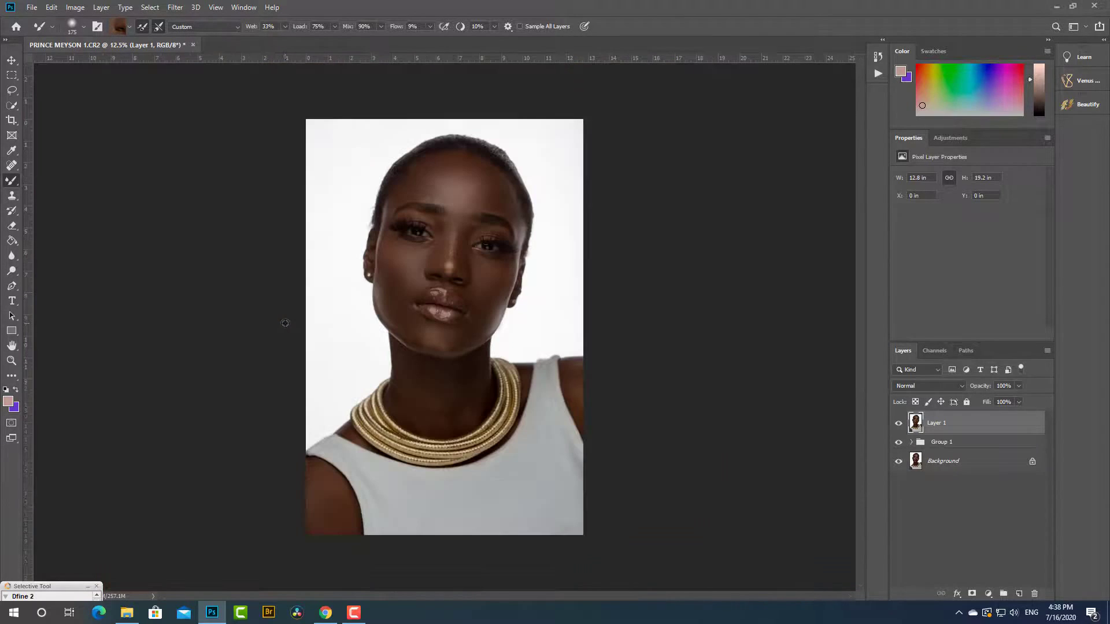
pyautogui.click(896, 423)
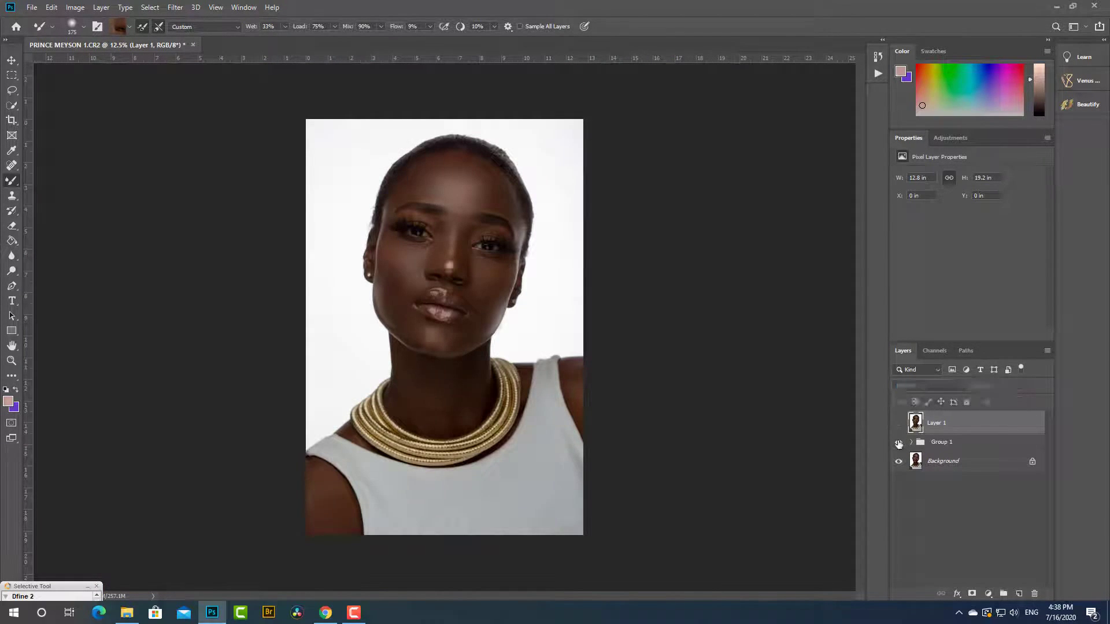
pyautogui.click(899, 443)
pyautogui.click(898, 444)
pyautogui.click(899, 425)
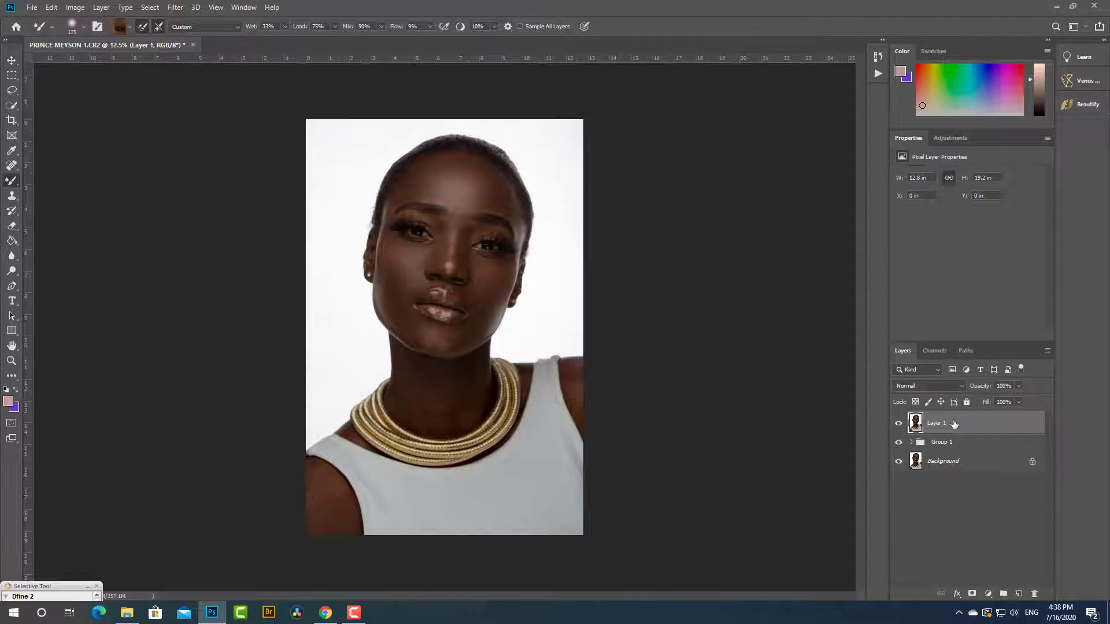
# Stamp the visible layers into a new layer and add a Brightness/Contrast adjustment above it with Brightness 51 and Contrast 0
pyautogui.hotkey('ctrl', 'shift', 'alt', 'n')
pyautogui.click(948, 138)
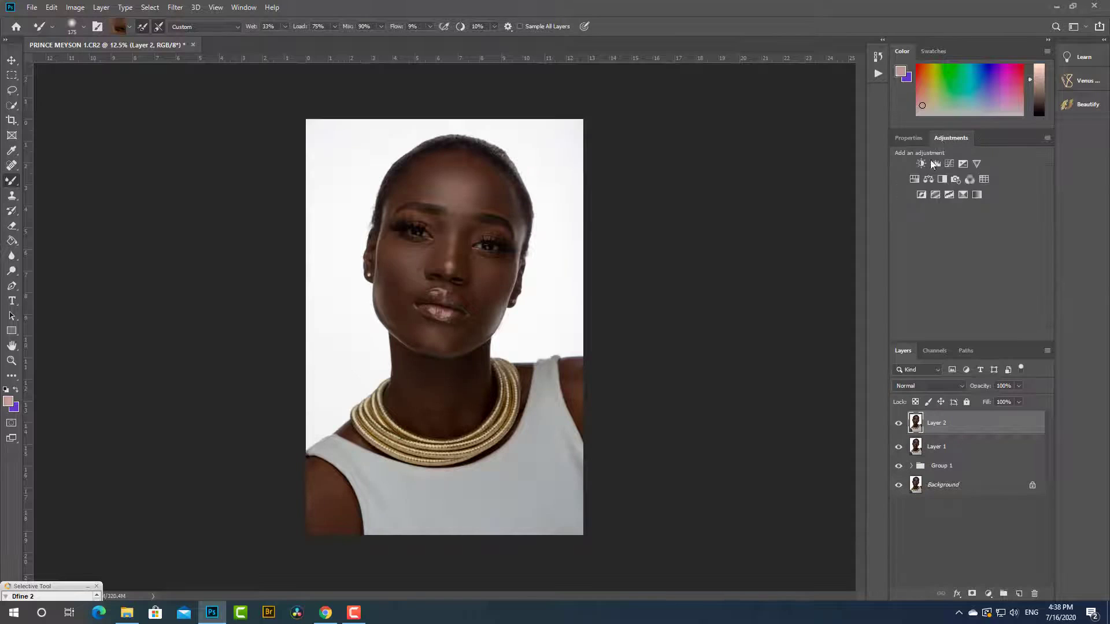
pyautogui.click(924, 164)
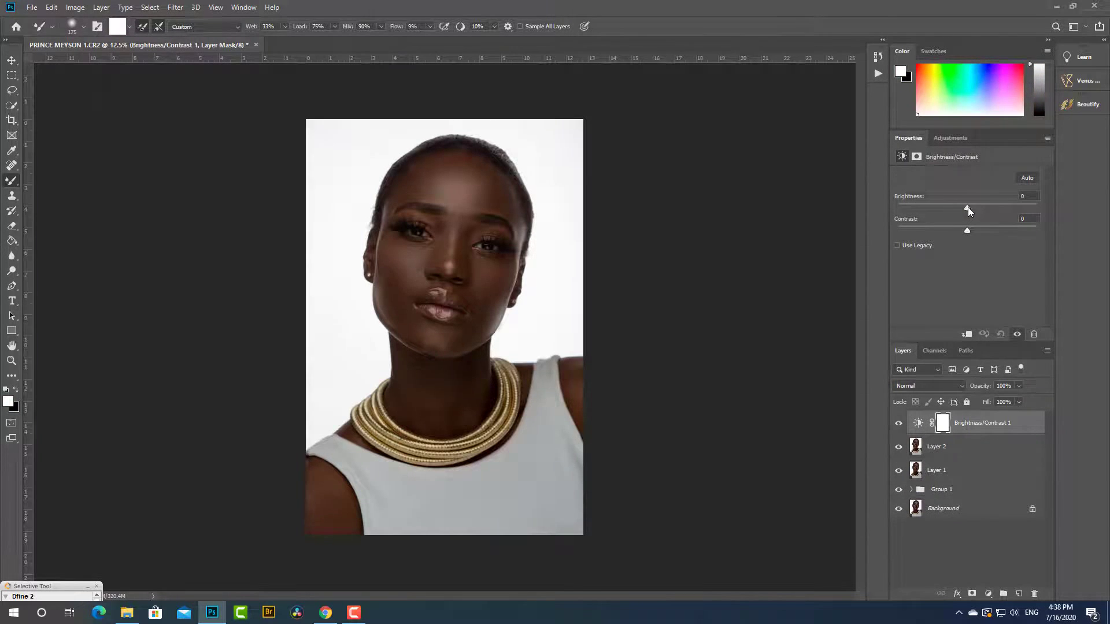
pyautogui.moveTo(968, 207); pyautogui.dragTo(982, 207)
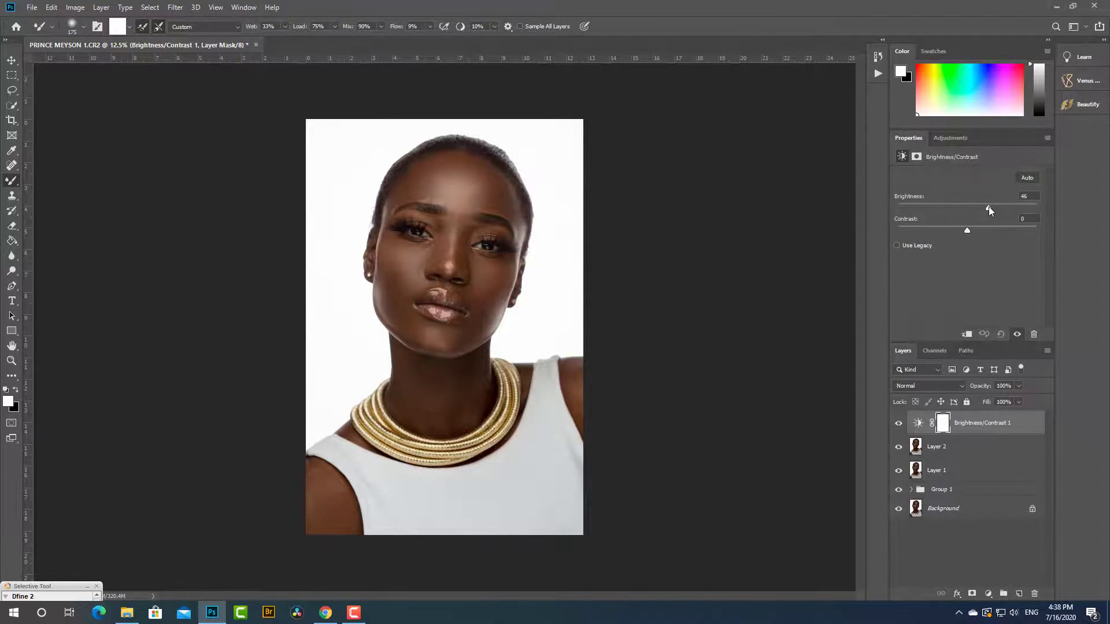
pyautogui.moveTo(990, 206); pyautogui.dragTo(990, 206)
pyautogui.moveTo(966, 229); pyautogui.dragTo(968, 229)
pyautogui.scroll(2, 519, 221)
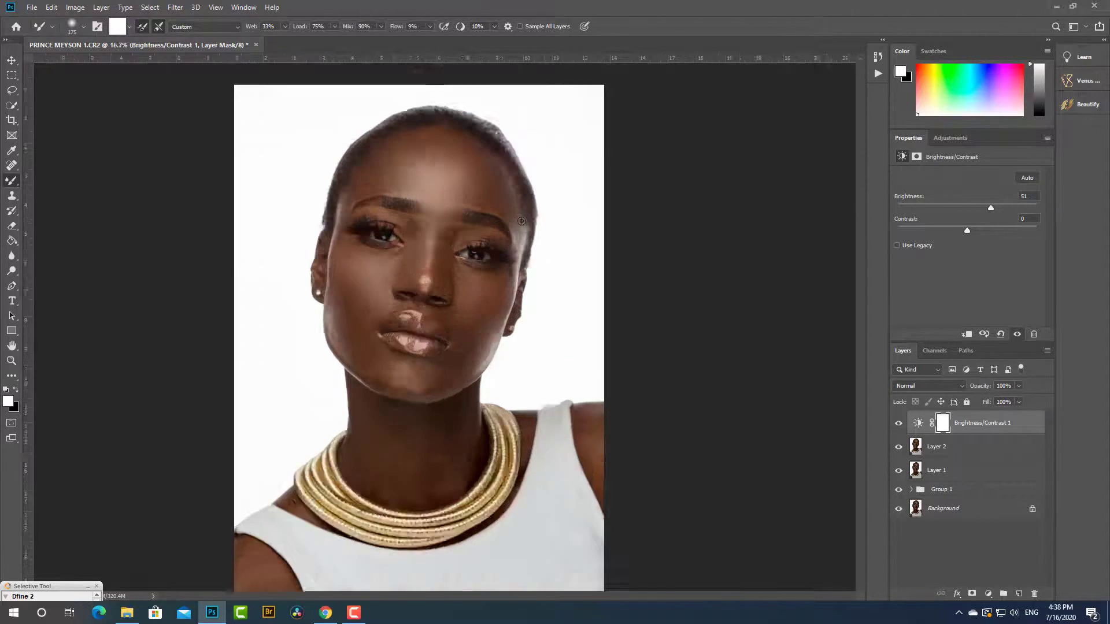
pyautogui.scroll(-1, 399, 275)
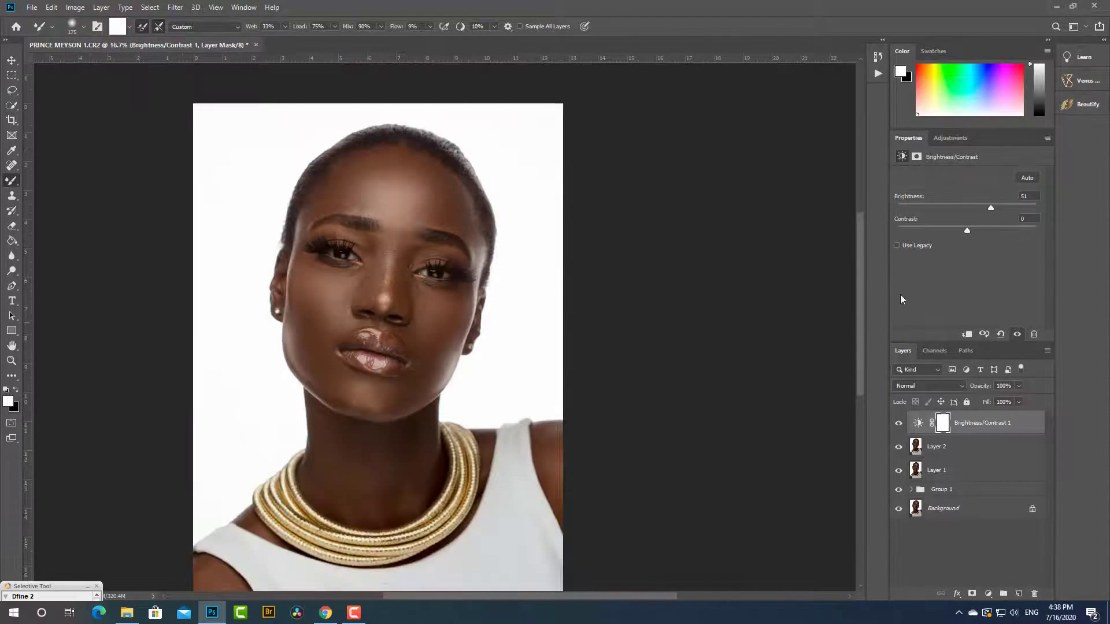
# Invert the Brightness/Contrast 1 layer mask to black and switch to the regular Brush tool
pyautogui.click(943, 425)
pyautogui.click(1005, 312)
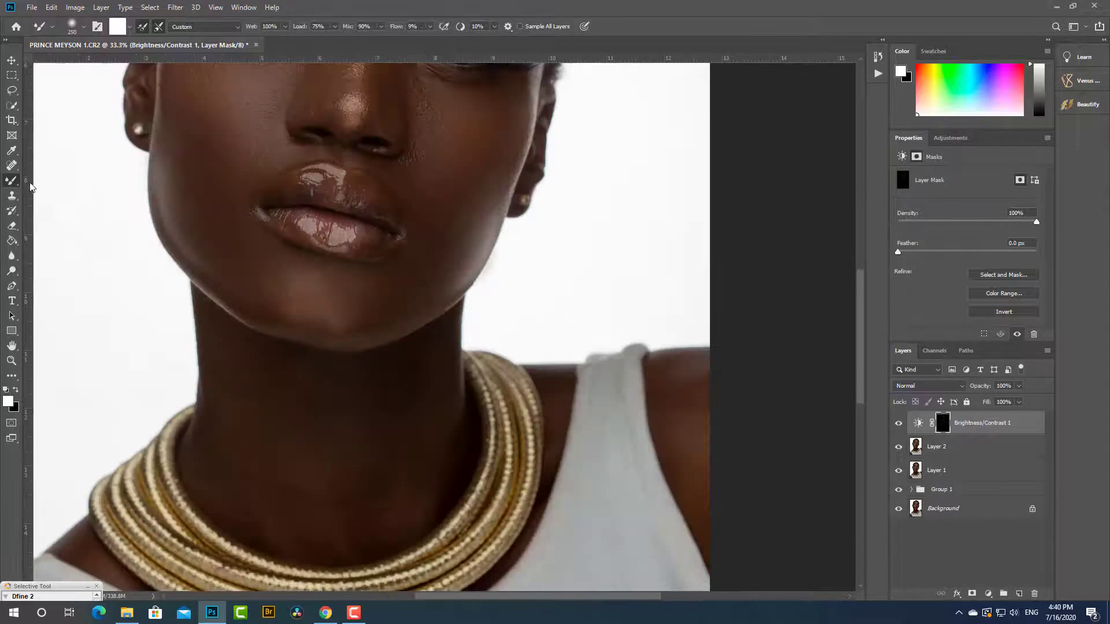
pyautogui.rightClick(12, 180)
pyautogui.click(47, 181)
# Enlarge the brush to 900 px and paint white at 7% opacity on the mask to brighten the forehead
pyautogui.moveTo(395, 234); pyautogui.dragTo(282, 491)
pyautogui.press(']')
pyautogui.press(']')
pyautogui.press(']')
pyautogui.press(']')
pyautogui.press(']')
pyautogui.press(']')
pyautogui.press(']')
pyautogui.press(']')
pyautogui.press(']')
pyautogui.press(']')
pyautogui.press(']')
pyautogui.press(']')
pyautogui.press(']')
pyautogui.press(']')
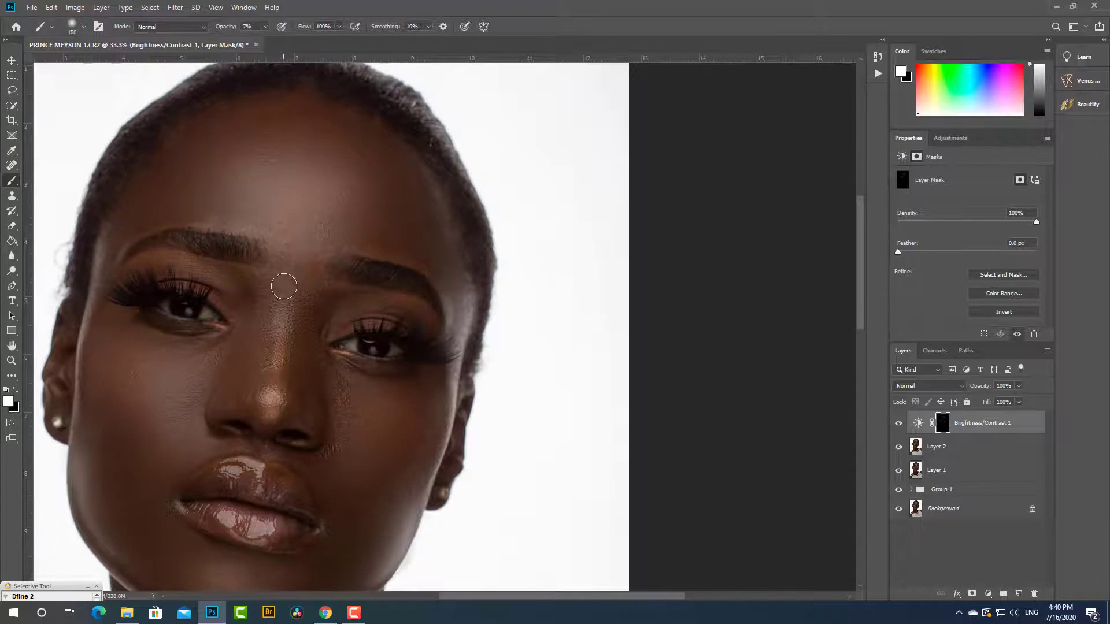
pyautogui.moveTo(287, 198)
pyautogui.mouseDown()
pyautogui.moveTo(303, 181)
pyautogui.moveTo(268, 193)
pyautogui.moveTo(257, 168)
pyautogui.moveTo(325, 171)
pyautogui.moveTo(347, 198)
pyautogui.moveTo(374, 200)
pyautogui.moveTo(311, 166)
pyautogui.mouseUp()
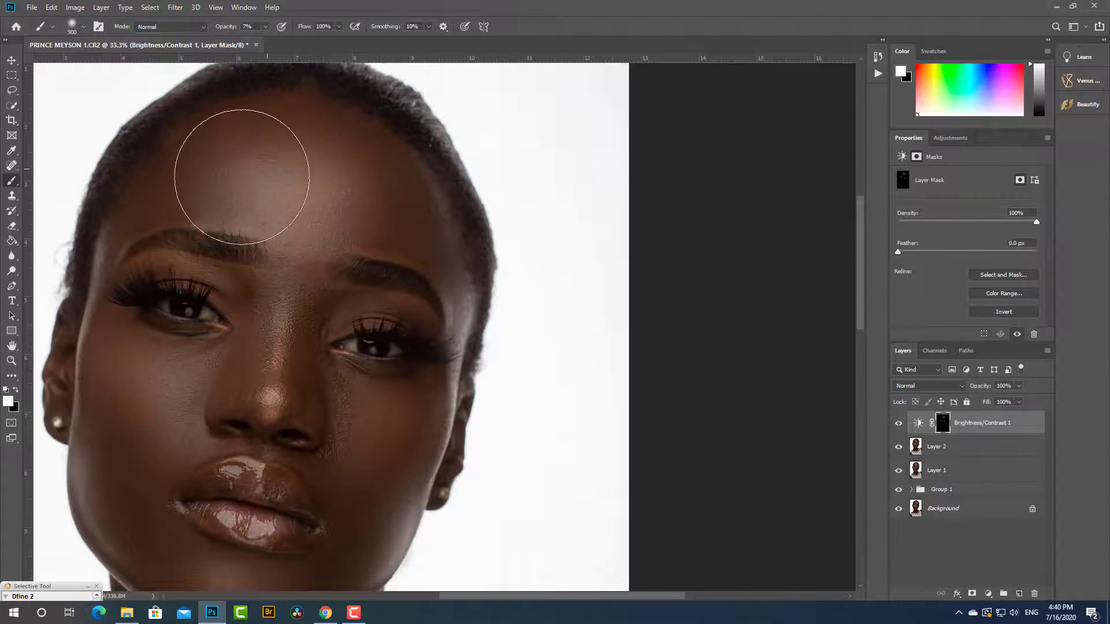
# Use a smaller white brush on the mask to brighten the nose and both cheeks
pyautogui.press('[')
pyautogui.press('[')
pyautogui.press('[')
pyautogui.moveTo(278, 324)
pyautogui.mouseDown()
pyautogui.moveTo(278, 381)
pyautogui.moveTo(281, 310)
pyautogui.moveTo(272, 370)
pyautogui.moveTo(268, 331)
pyautogui.mouseUp()
pyautogui.moveTo(167, 414)
pyautogui.mouseDown()
pyautogui.moveTo(113, 377)
pyautogui.moveTo(177, 414)
pyautogui.moveTo(178, 395)
pyautogui.moveTo(126, 433)
pyautogui.moveTo(161, 412)
pyautogui.moveTo(133, 383)
pyautogui.moveTo(170, 413)
pyautogui.moveTo(148, 380)
pyautogui.moveTo(148, 414)
pyautogui.moveTo(167, 447)
pyautogui.mouseUp()
pyautogui.moveTo(401, 449)
pyautogui.mouseDown()
pyautogui.moveTo(374, 417)
pyautogui.moveTo(382, 421)
pyautogui.moveTo(409, 205)
pyautogui.mouseUp()
# Reduce the brush to 300 px and brighten the image-left cheek and the skin around the mouth on the mask
pyautogui.press('[')
pyautogui.press('[')
pyautogui.press('[')
pyautogui.moveTo(156, 349); pyautogui.dragTo(120, 281)
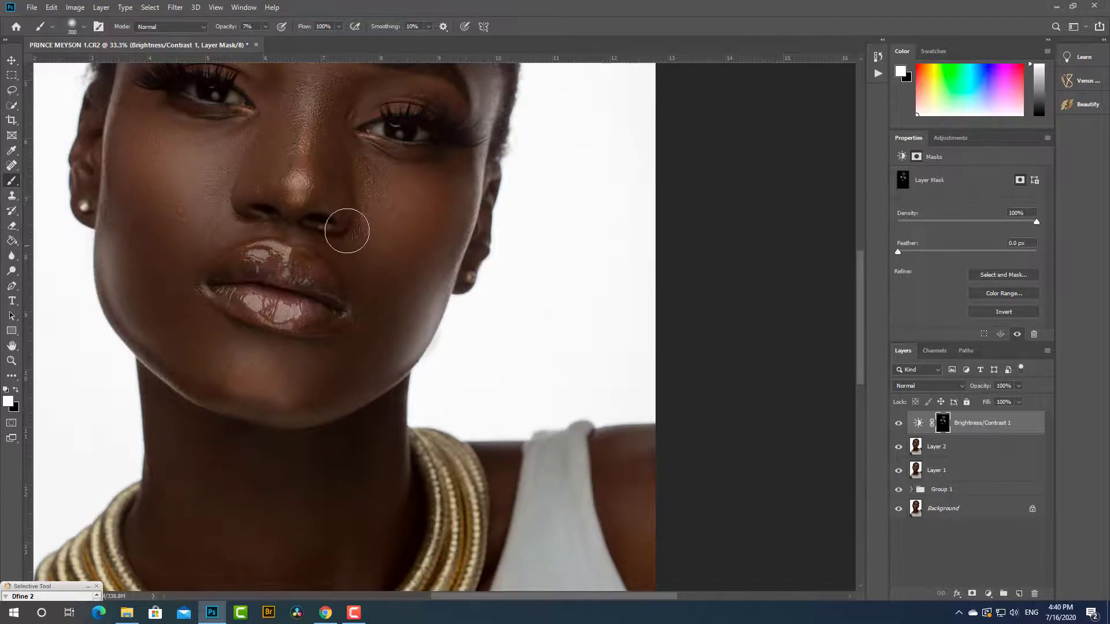
pyautogui.moveTo(348, 231)
pyautogui.mouseDown()
pyautogui.moveTo(386, 181)
pyautogui.moveTo(443, 185)
pyautogui.moveTo(386, 190)
pyautogui.moveTo(381, 244)
pyautogui.moveTo(319, 107)
pyautogui.moveTo(337, 174)
pyautogui.moveTo(328, 110)
pyautogui.moveTo(325, 210)
pyautogui.moveTo(297, 134)
pyautogui.moveTo(267, 189)
pyautogui.moveTo(258, 144)
pyautogui.moveTo(185, 172)
pyautogui.moveTo(155, 137)
pyautogui.moveTo(159, 156)
pyautogui.moveTo(140, 155)
pyautogui.moveTo(175, 185)
pyautogui.moveTo(152, 156)
pyautogui.moveTo(181, 263)
pyautogui.moveTo(204, 176)
pyautogui.moveTo(187, 269)
pyautogui.moveTo(218, 283)
pyautogui.mouseUp()
# Paint more brightening on the mask over the image-right lower cheek and the outer image-left cheek
pyautogui.hotkey('ctrl', '-')
pyautogui.hotkey('ctrl', '-')
pyautogui.hotkey('ctrl', '-')
pyautogui.scroll(2, 496, 260)
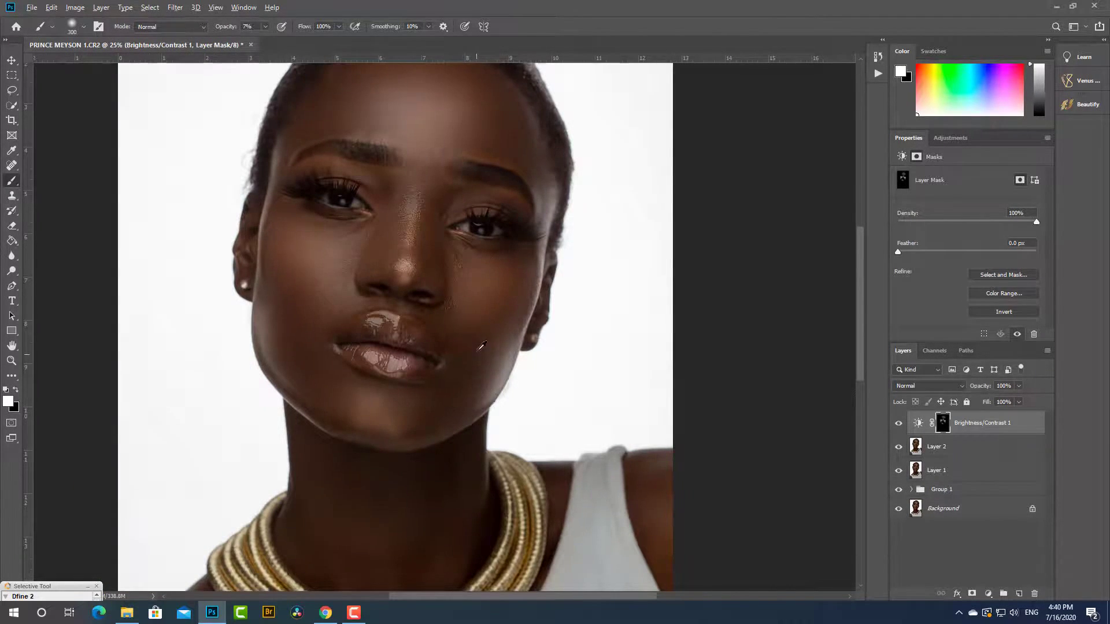
pyautogui.moveTo(492, 335)
pyautogui.mouseDown()
pyautogui.moveTo(482, 300)
pyautogui.moveTo(472, 335)
pyautogui.moveTo(481, 322)
pyautogui.moveTo(499, 346)
pyautogui.mouseUp()
pyautogui.moveTo(320, 285)
pyautogui.mouseDown()
pyautogui.moveTo(322, 307)
pyautogui.moveTo(335, 284)
pyautogui.moveTo(311, 266)
pyautogui.moveTo(298, 281)
pyautogui.moveTo(296, 270)
pyautogui.moveTo(268, 332)
pyautogui.mouseUp()
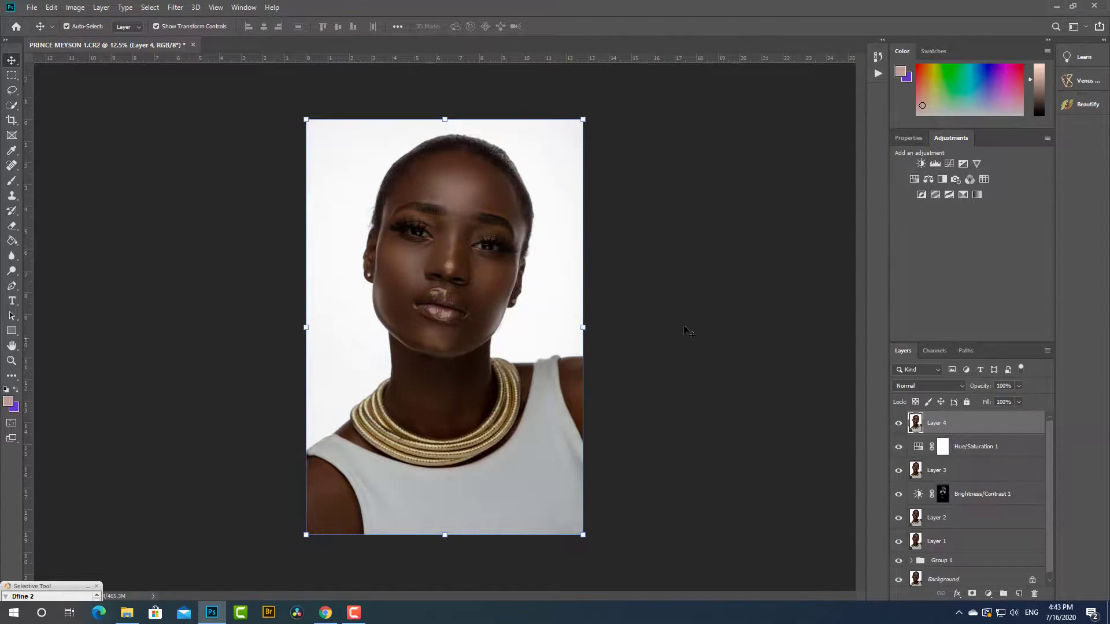
pyautogui.click(790, 313)
pyautogui.scroll(1, 468, 235)
pyautogui.scroll(-2, 468, 235)
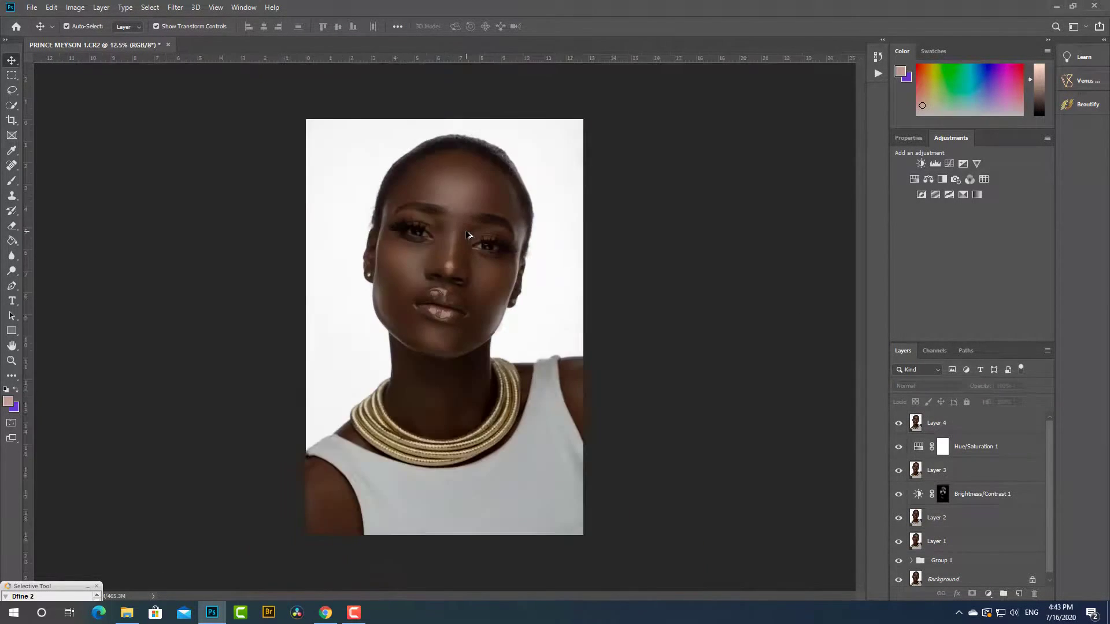
pyautogui.scroll(-1, 451, 174)
pyautogui.scroll(2, 453, 156)
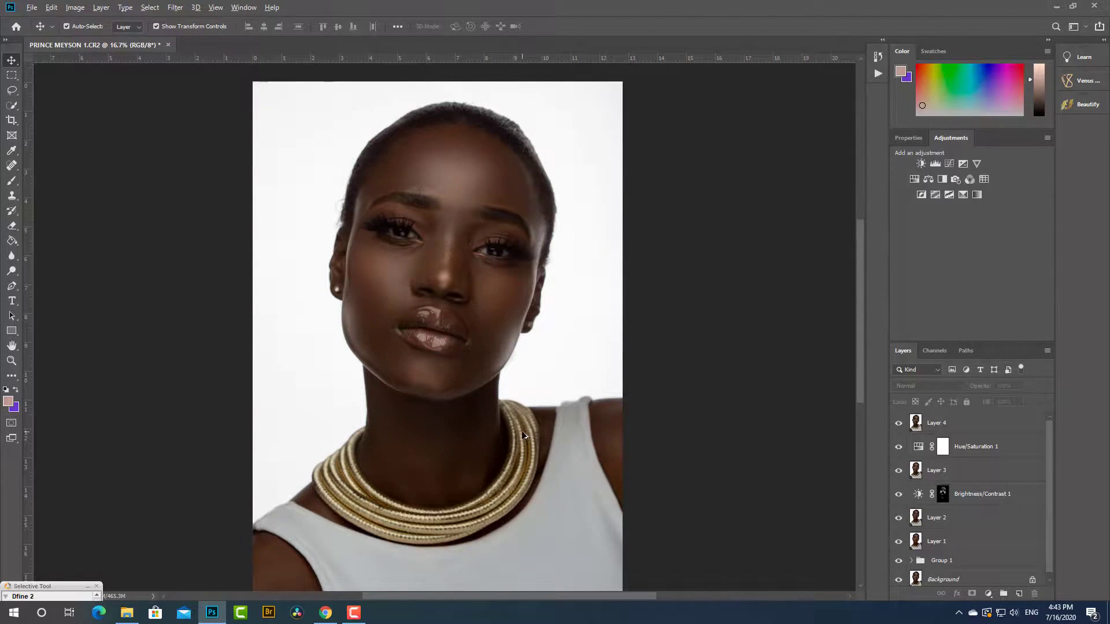
pyautogui.scroll(-1, 524, 436)
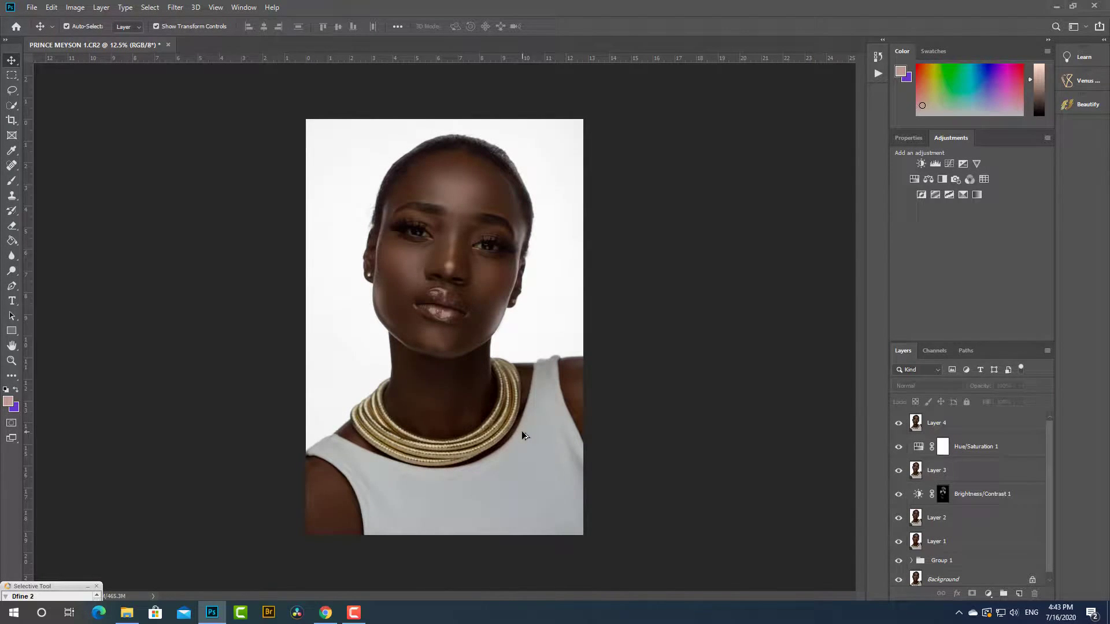
# Delete every layer between Layer 4 and Background, from Group 1 up to Hue/Saturation 1
pyautogui.scroll(-1, 976, 551)
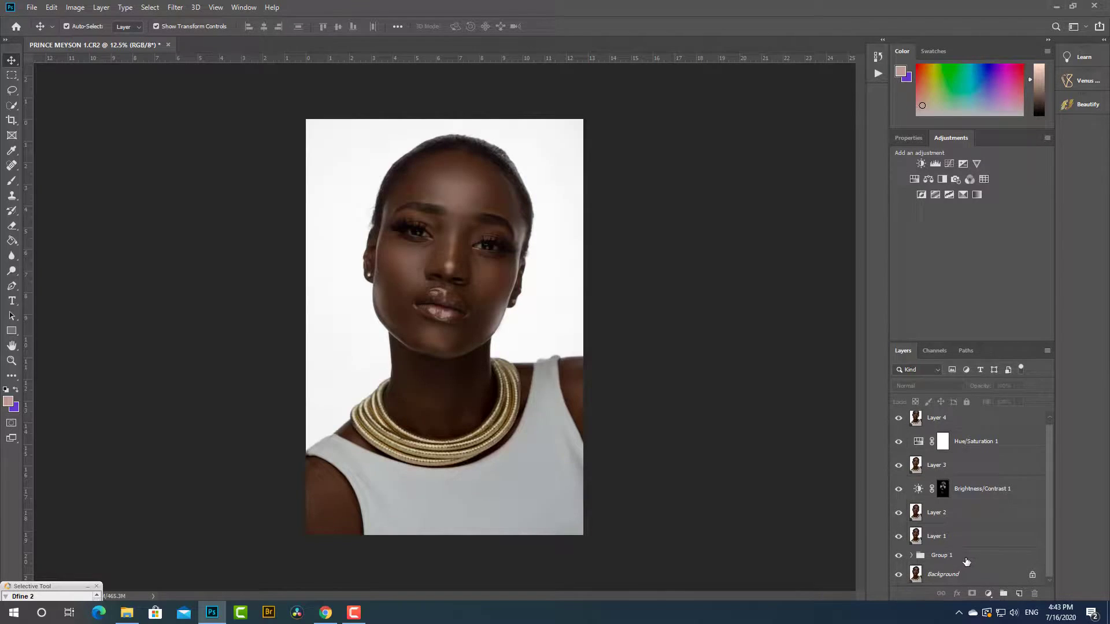
pyautogui.click(964, 562)
pyautogui.scroll(1, 984, 449)
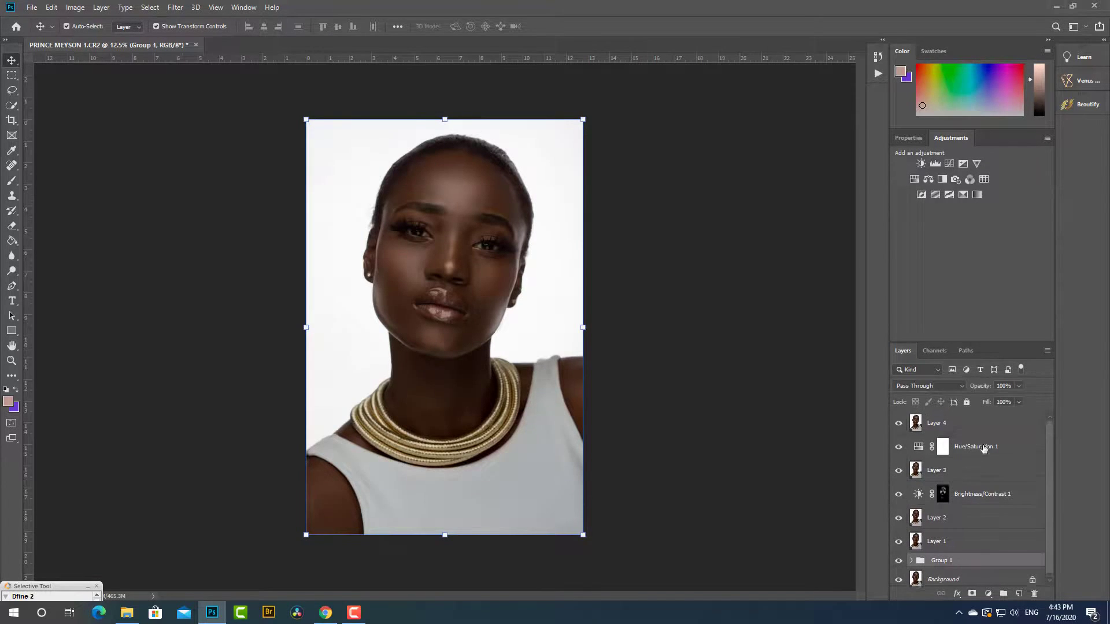
pyautogui.keyDown('shift'); pyautogui.click(984, 449); pyautogui.keyUp('shift')
pyautogui.moveTo(983, 454); pyautogui.dragTo(1033, 593)
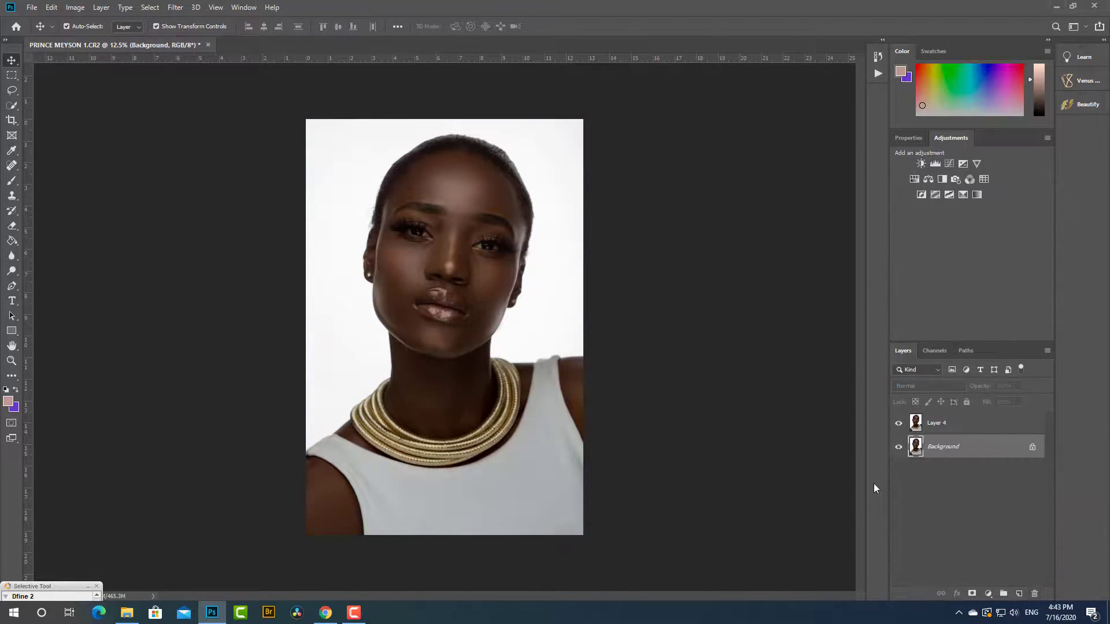
# Compare the retouched Layer 4 with the Background by hiding and showing it
pyautogui.click(899, 423)
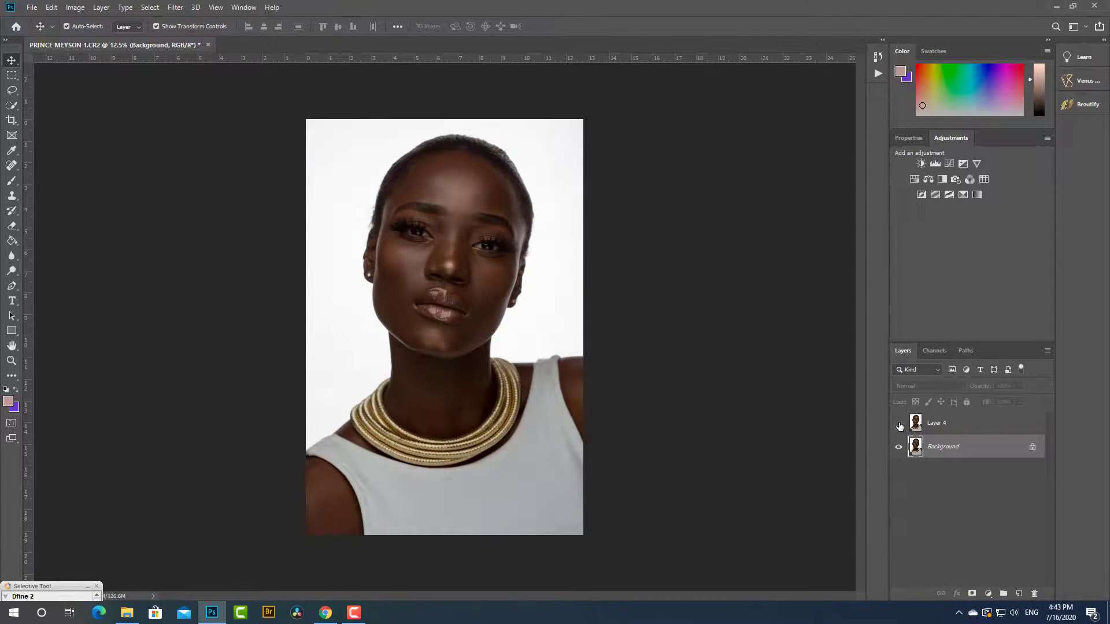
pyautogui.click(899, 423)
pyautogui.click(899, 424)
pyautogui.click(899, 423)
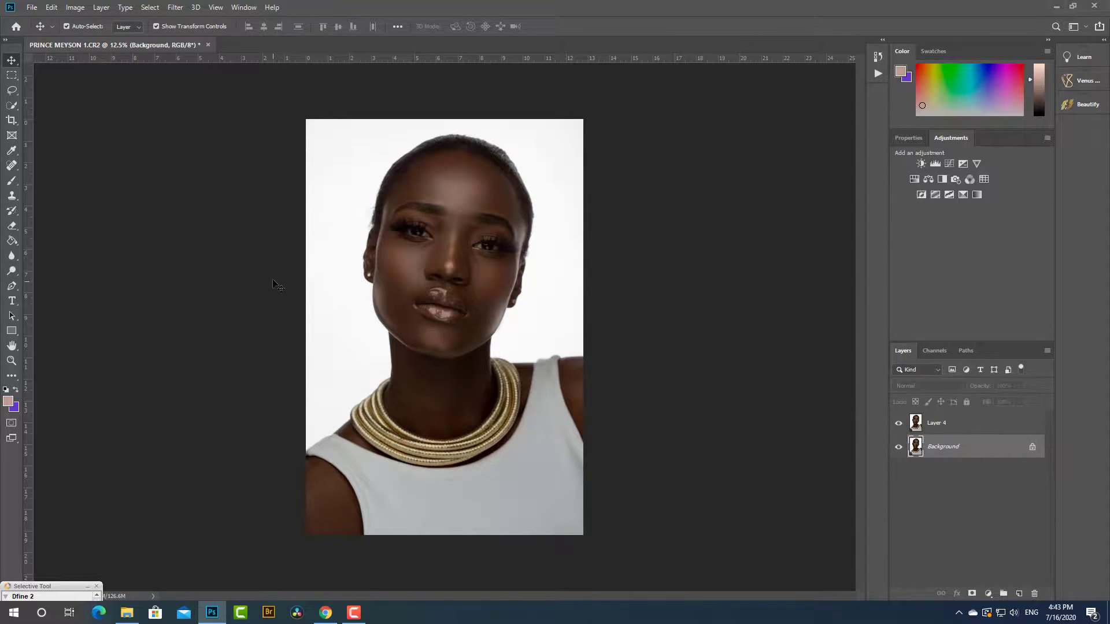
pyautogui.scroll(5, 433, 214)
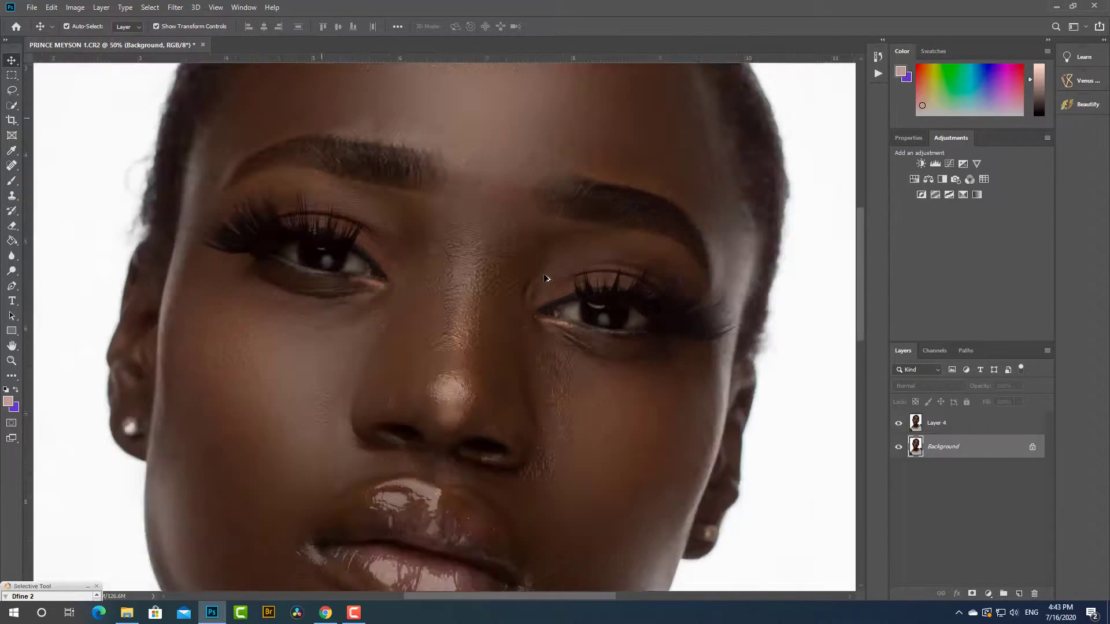
pyautogui.scroll(-3, 481, 299)
pyautogui.scroll(1, 484, 303)
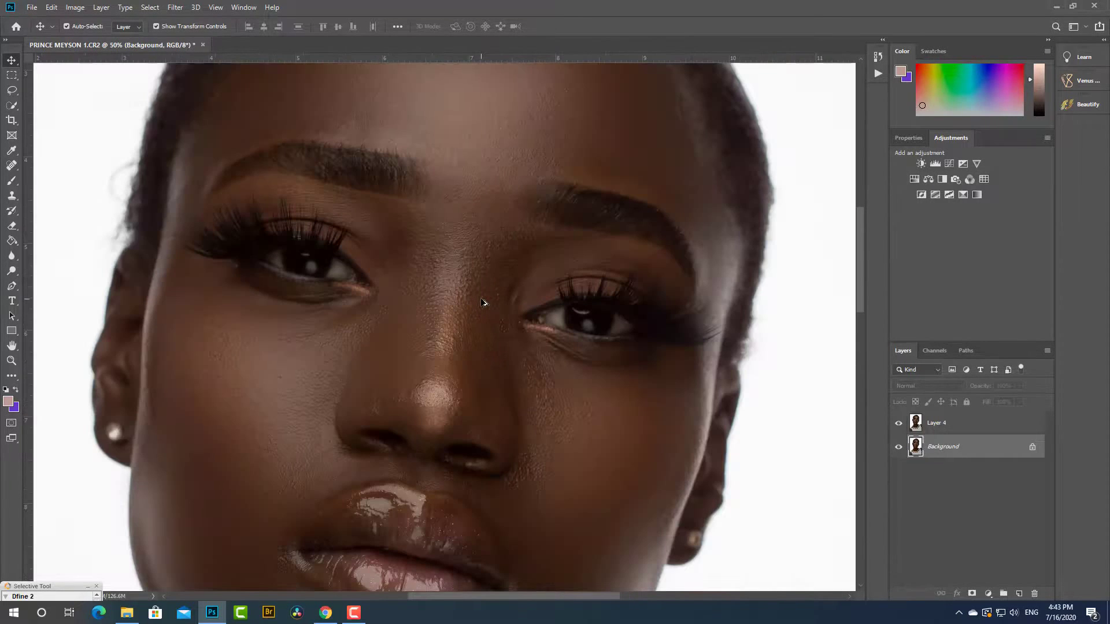
pyautogui.click(962, 427)
pyautogui.hotkey('ctrl', 'j')
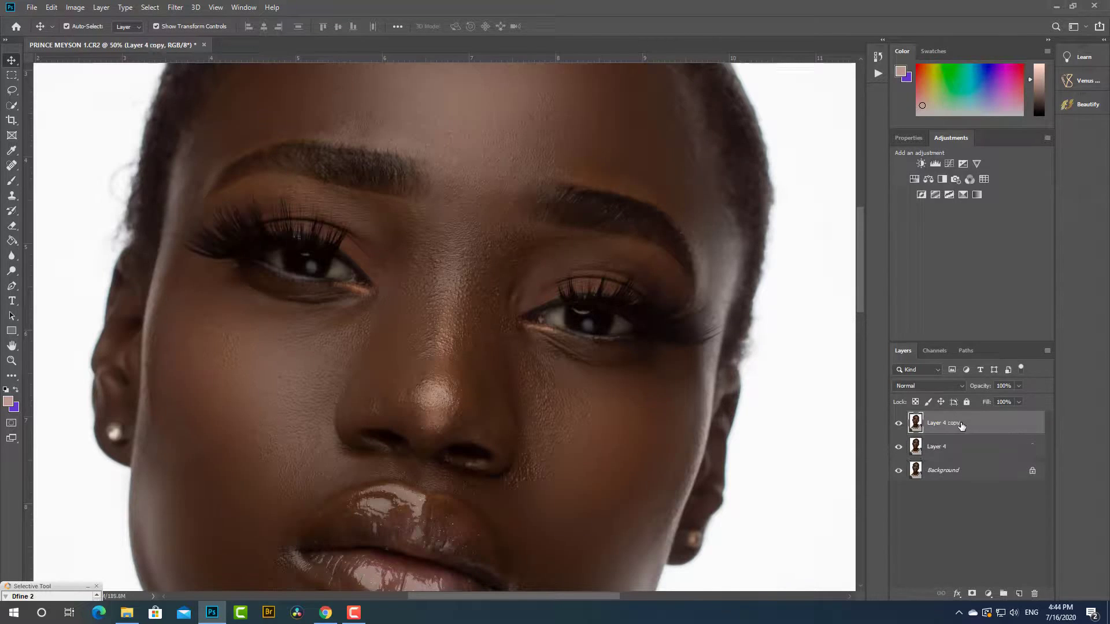
pyautogui.click(922, 164)
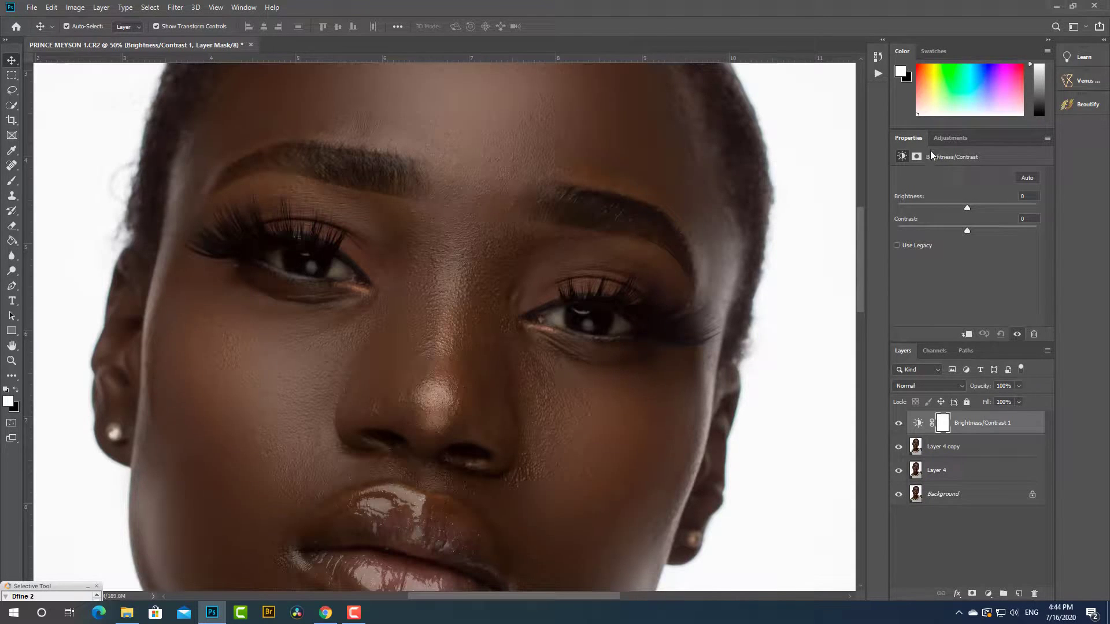
pyautogui.click(942, 141)
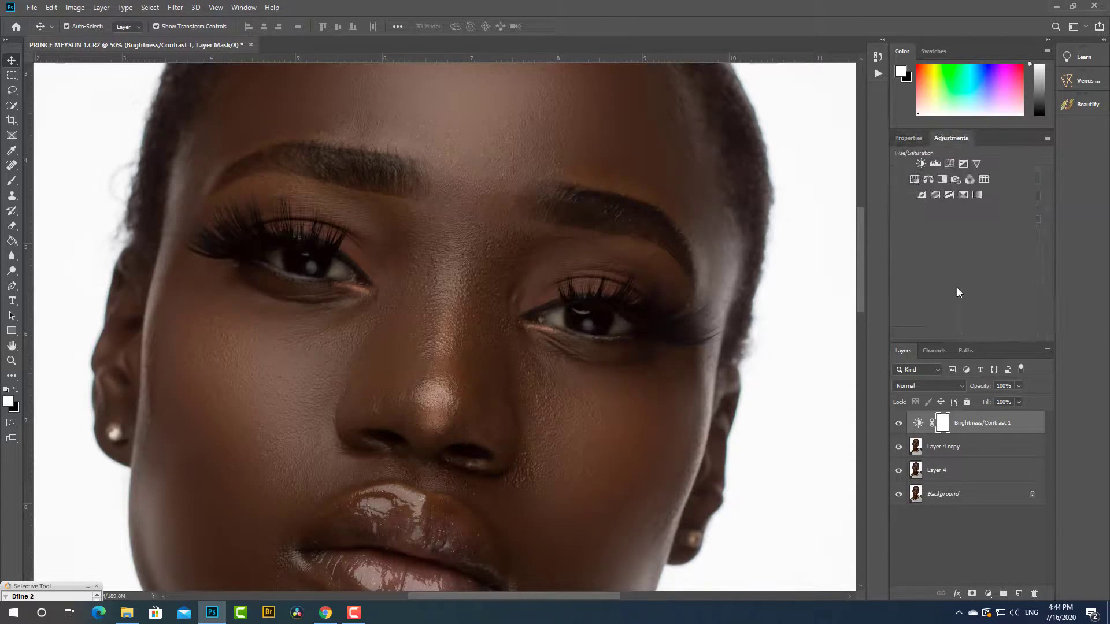
pyautogui.moveTo(1009, 423); pyautogui.dragTo(1034, 594)
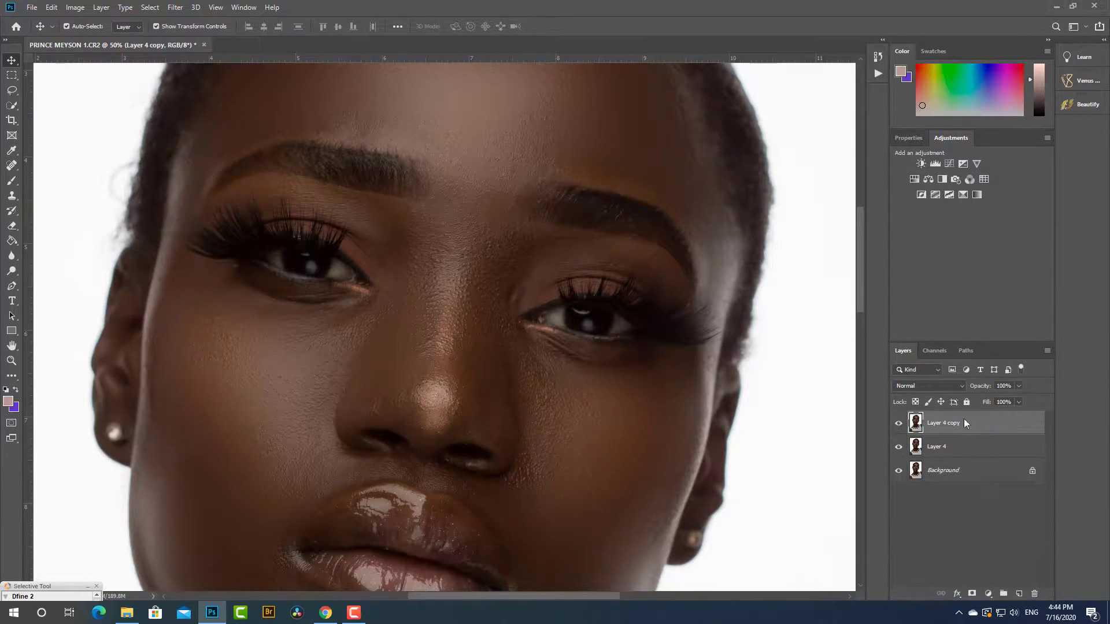
pyautogui.moveTo(1009, 426); pyautogui.dragTo(1034, 594)
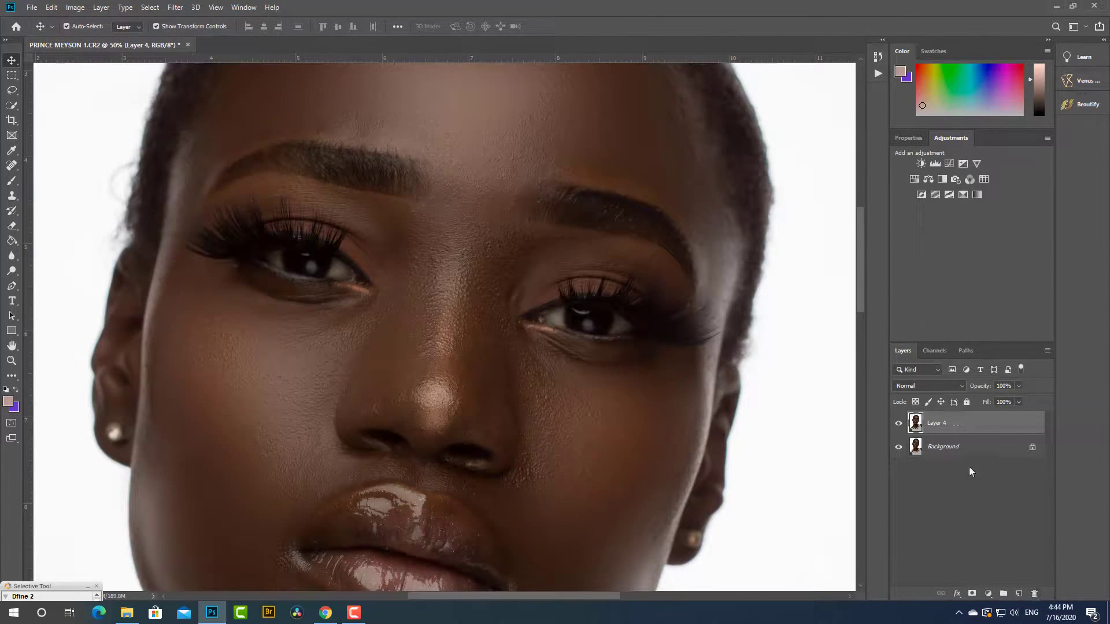
pyautogui.click(914, 180)
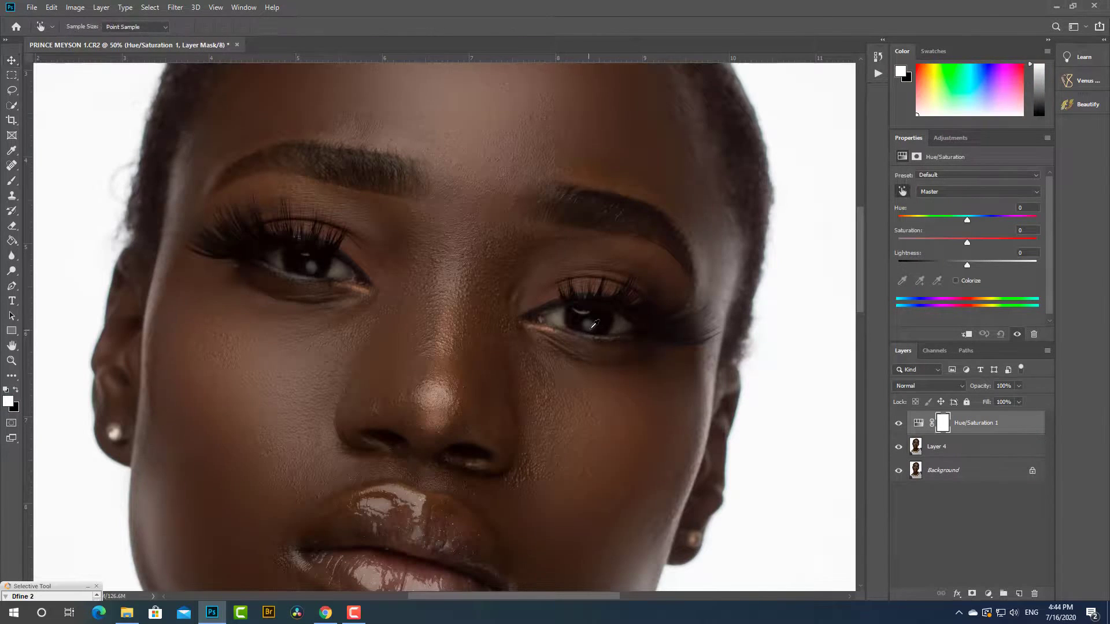
pyautogui.moveTo(593, 322); pyautogui.dragTo(535, 352)
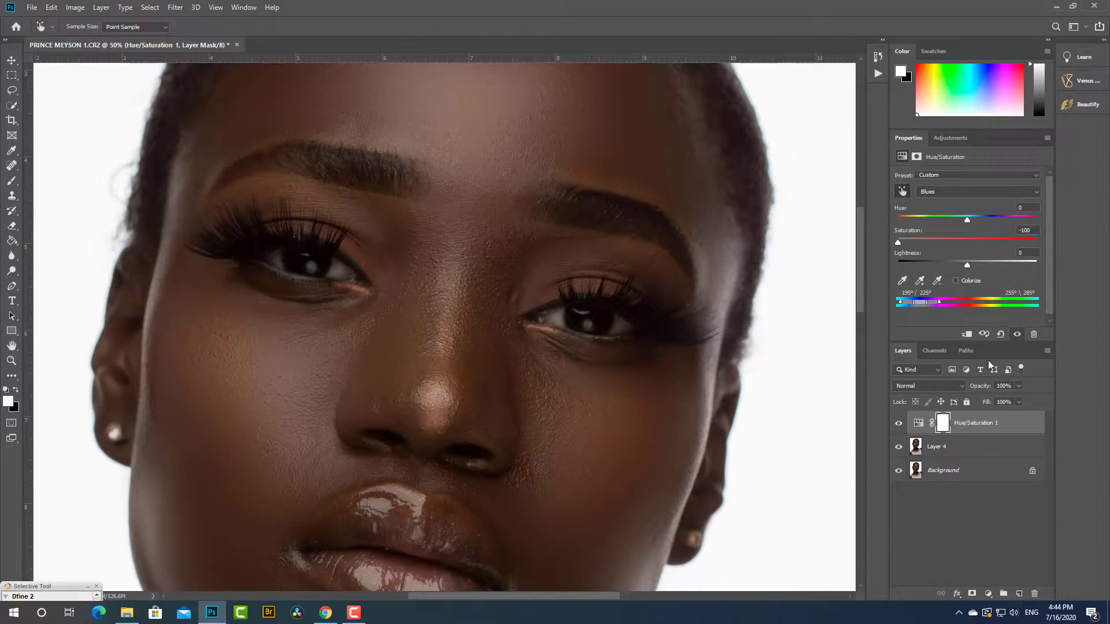
pyautogui.moveTo(1003, 426); pyautogui.dragTo(1035, 594)
# Add a Brightness/Contrast adjustment above Layer 4 with brightness 56 and contrast -3, and invert its mask to black
pyautogui.click(944, 143)
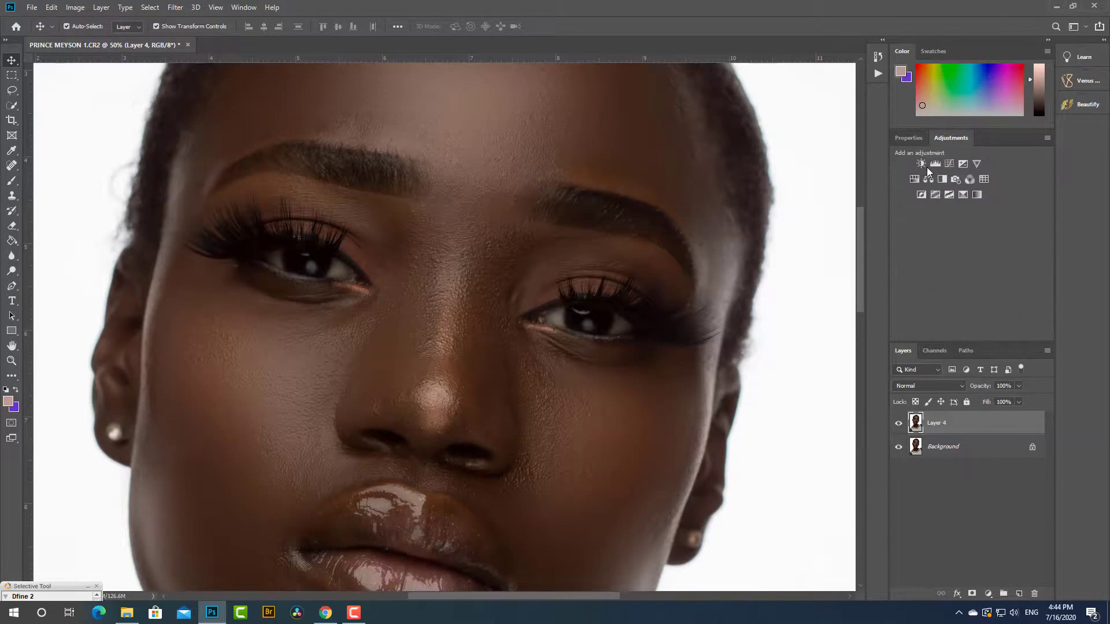
pyautogui.click(916, 169)
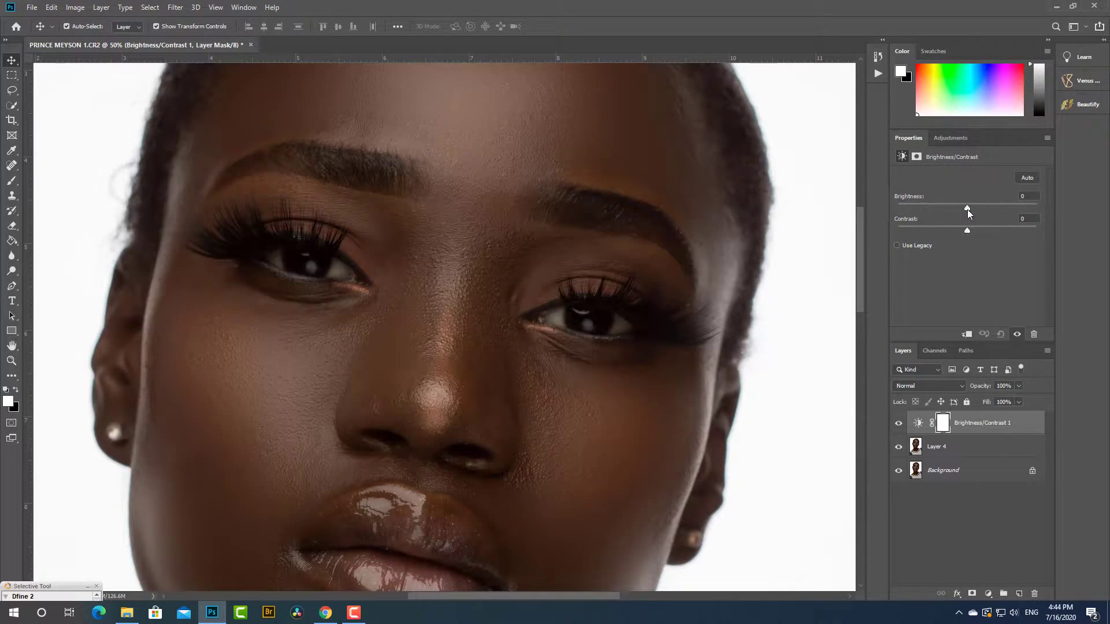
pyautogui.moveTo(972, 208); pyautogui.dragTo(985, 228)
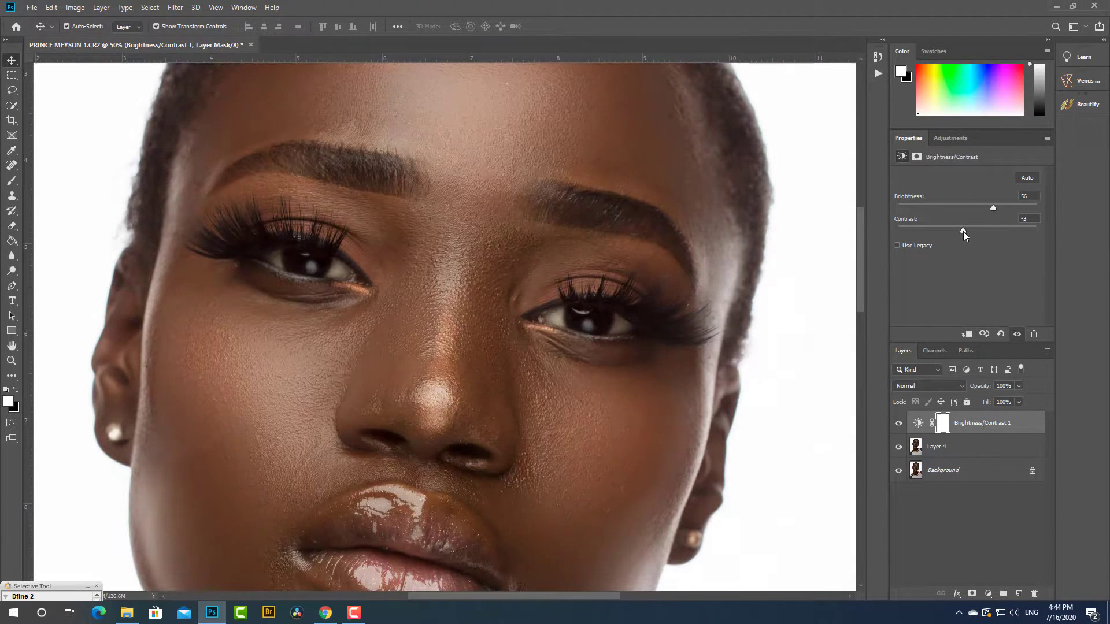
pyautogui.click(945, 423)
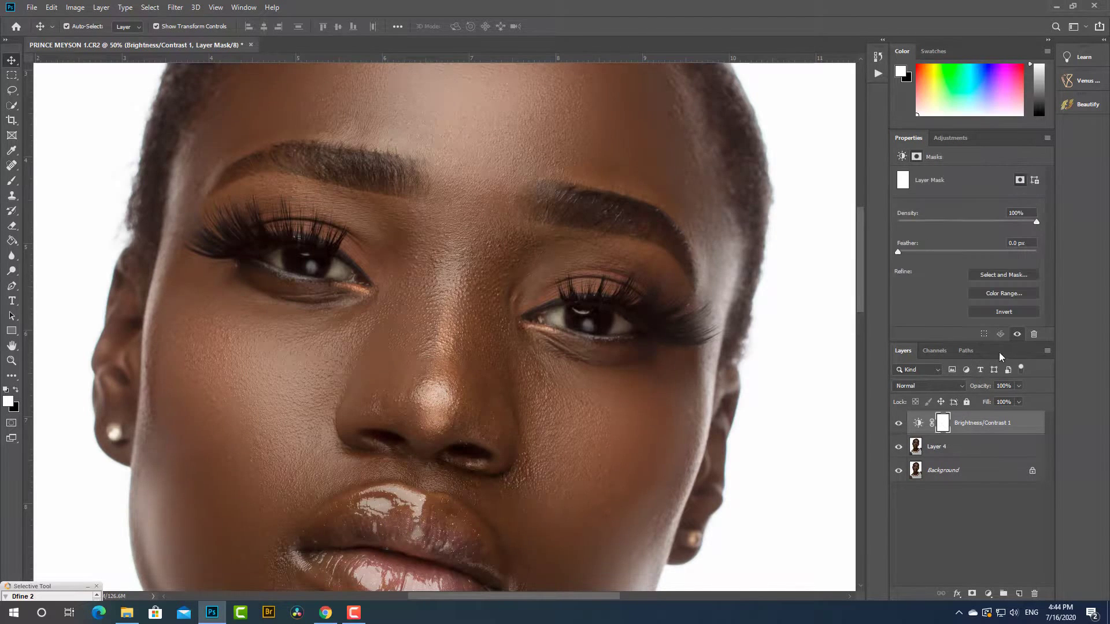
pyautogui.click(997, 312)
# Reduce the brush to 60 px and paint white lightly at 7% opacity on the mask over the image-right eye
pyautogui.scroll(1, 594, 325)
pyautogui.scroll(2, 595, 325)
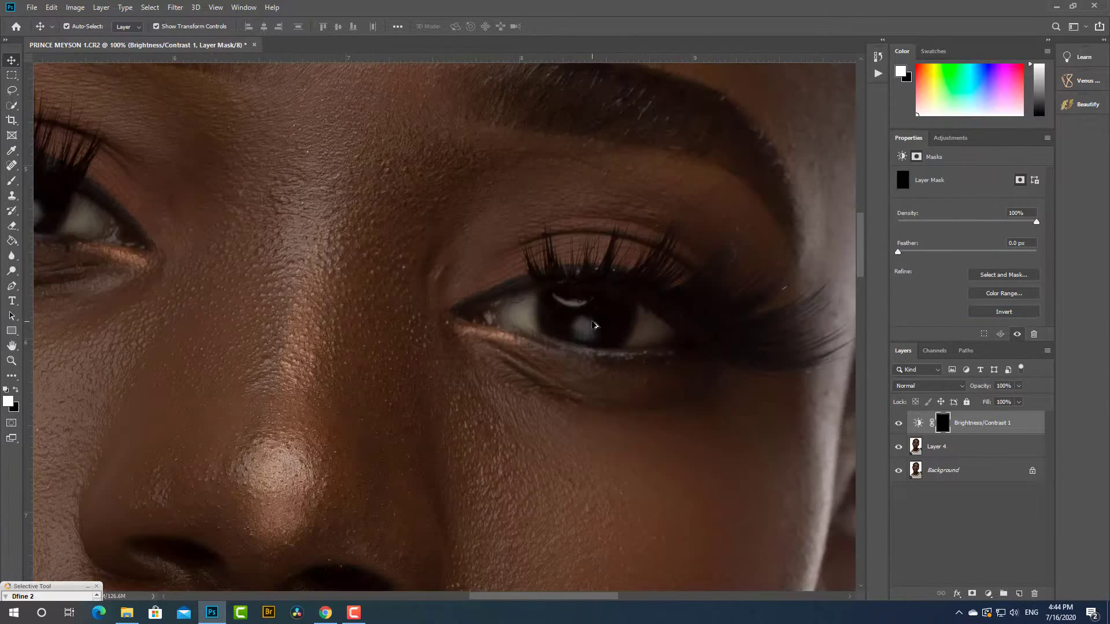
pyautogui.press('b')
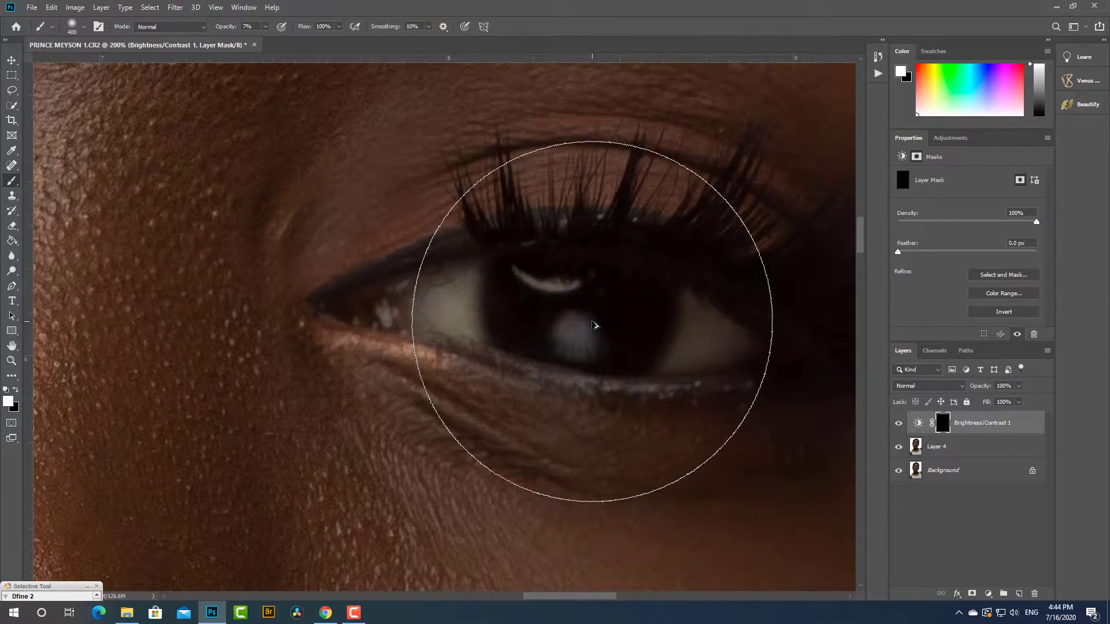
pyautogui.press('[')
pyautogui.press('[')
pyautogui.press('[')
pyautogui.press('[')
pyautogui.press('[')
pyautogui.press('[')
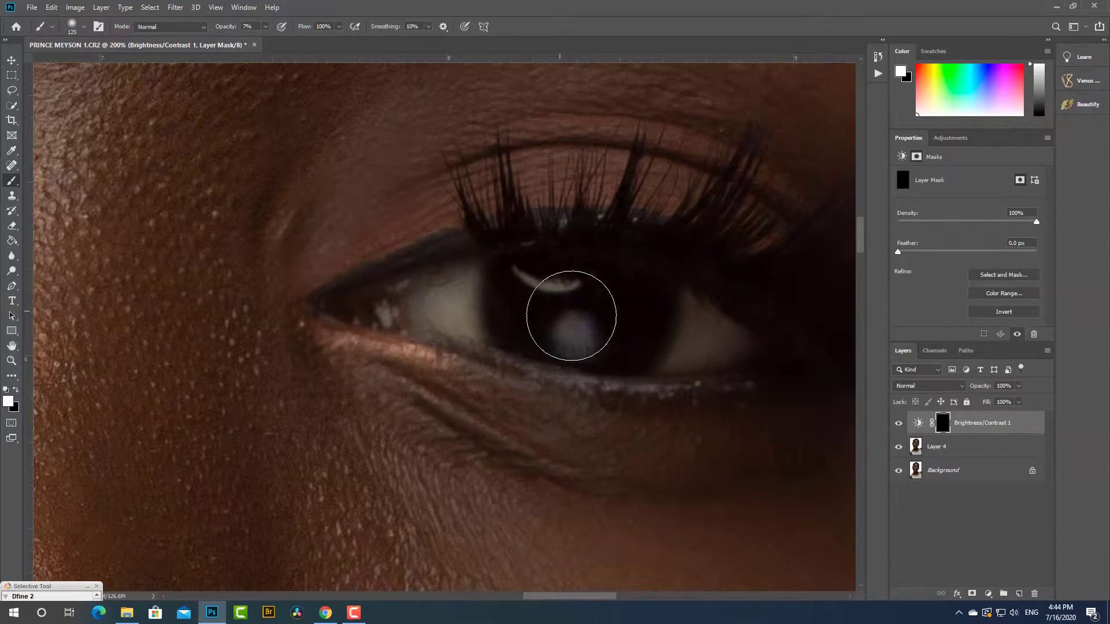
pyautogui.press('[')
pyautogui.press('[')
pyautogui.press('[')
pyautogui.press('[')
pyautogui.press('[')
pyautogui.press(']')
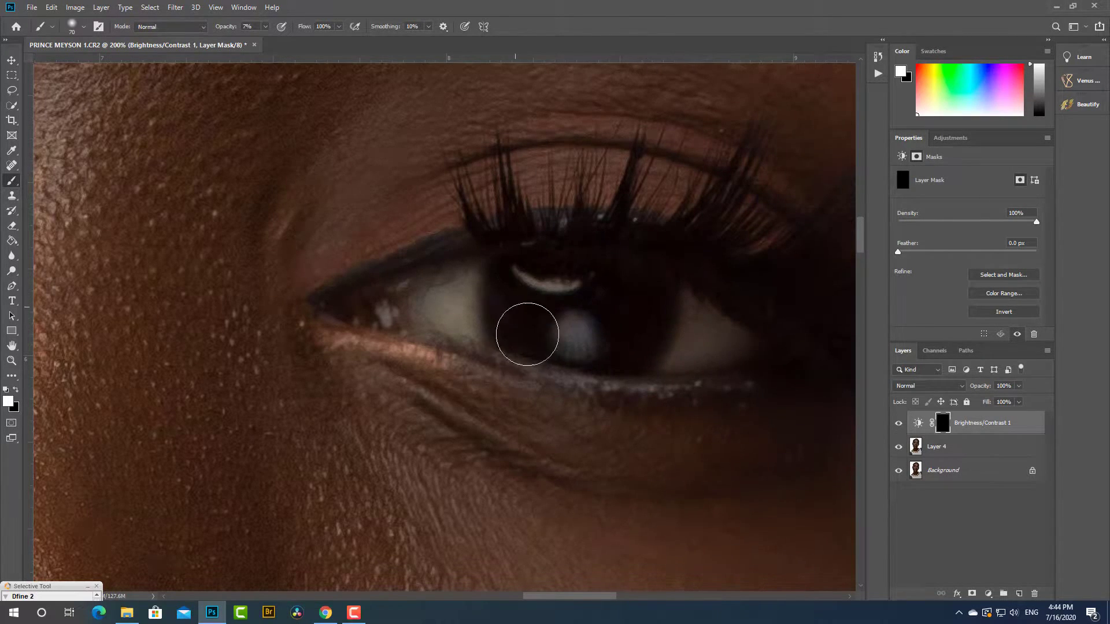
pyautogui.press('[')
pyautogui.click(899, 424)
pyautogui.moveTo(439, 375); pyautogui.dragTo(800, 384)
pyautogui.moveTo(209, 339); pyautogui.dragTo(781, 487)
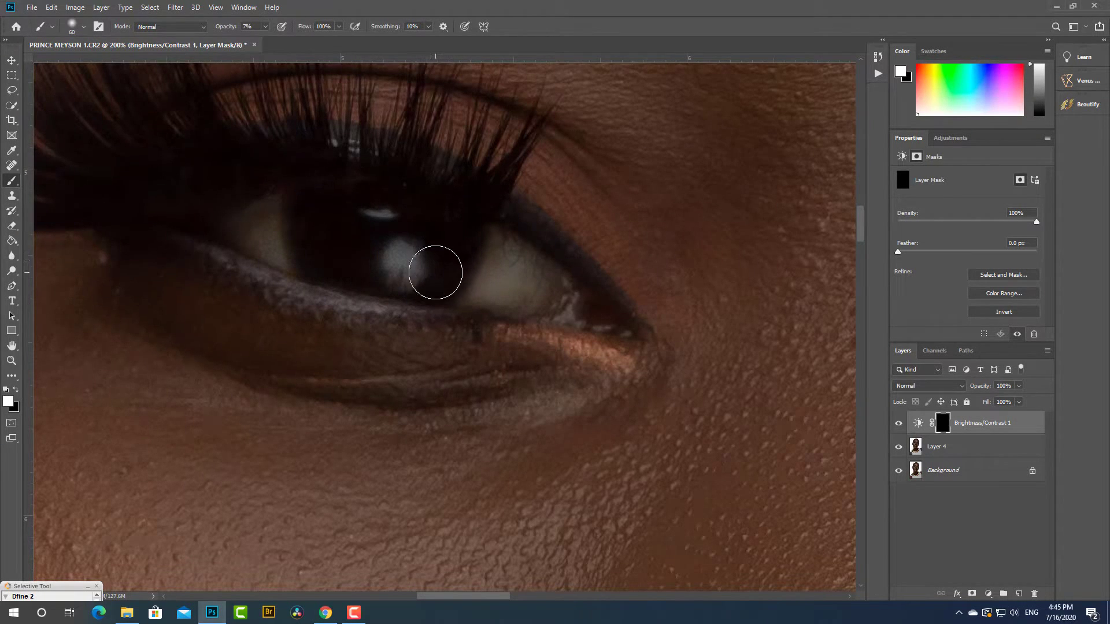
# Raise the brush opacity to 100% and set the foreground colour to white for painting on the mask
pyautogui.press('x')
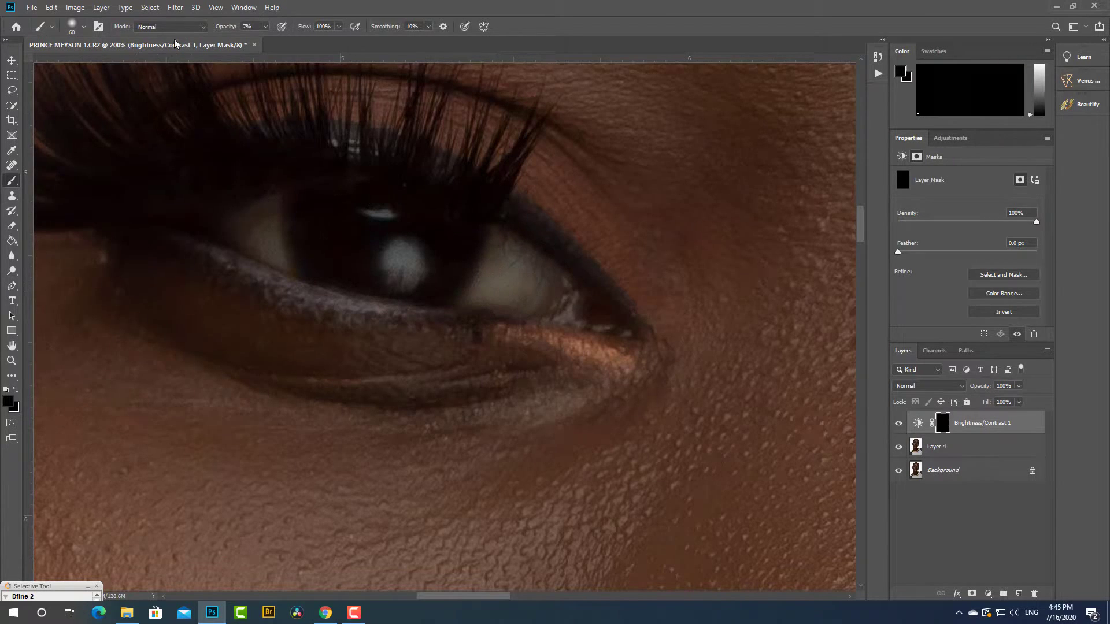
pyautogui.press('0')
pyautogui.moveTo(774, 292); pyautogui.dragTo(227, 374)
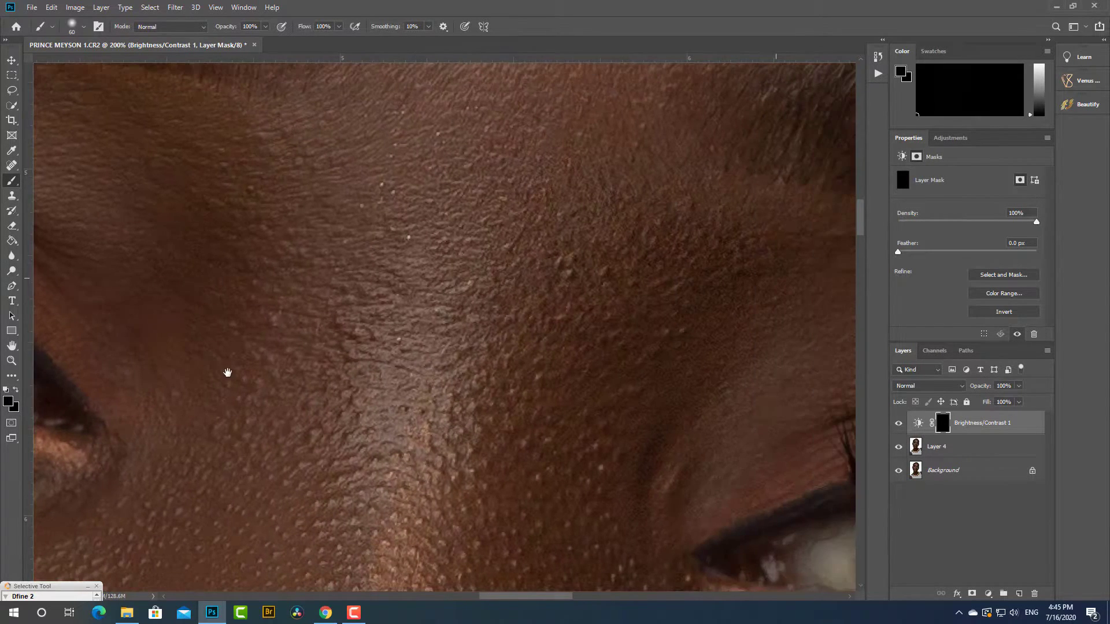
pyautogui.moveTo(550, 462); pyautogui.dragTo(202, 126)
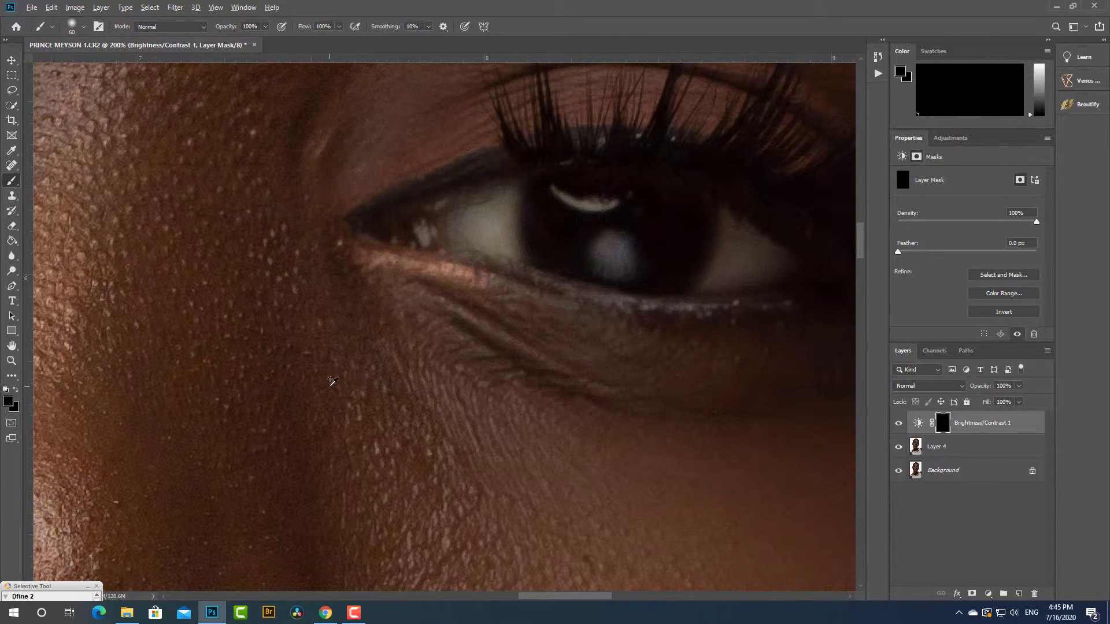
pyautogui.click(8, 402)
pyautogui.moveTo(419, 205)
pyautogui.mouseDown()
pyautogui.moveTo(420, 163)
pyautogui.moveTo(397, 123)
pyautogui.mouseUp()
pyautogui.click(664, 136)
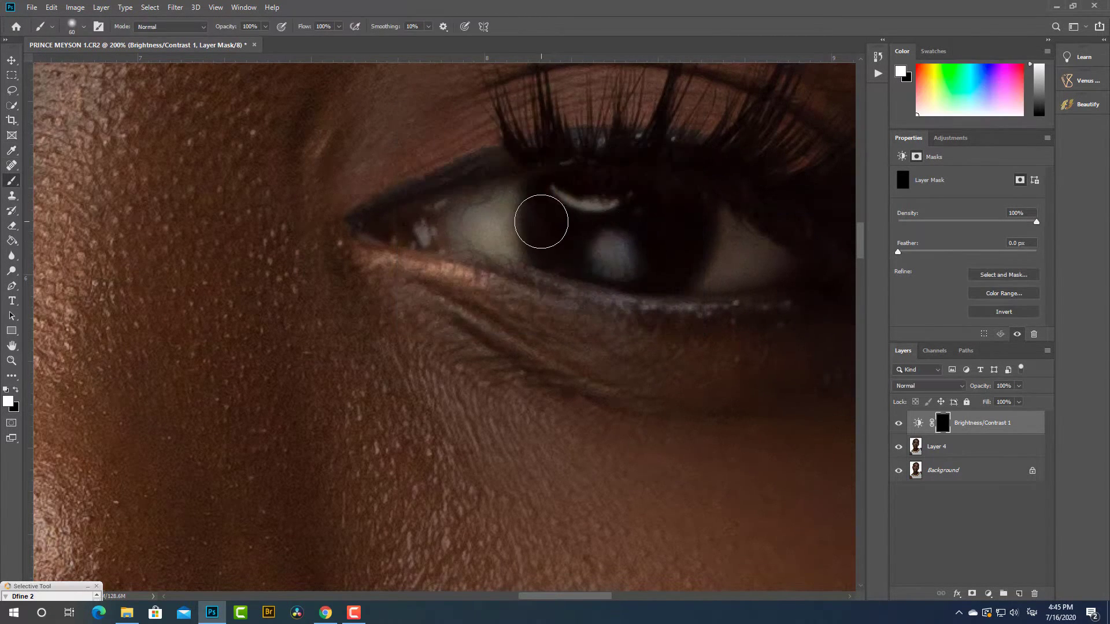
pyautogui.click(614, 250)
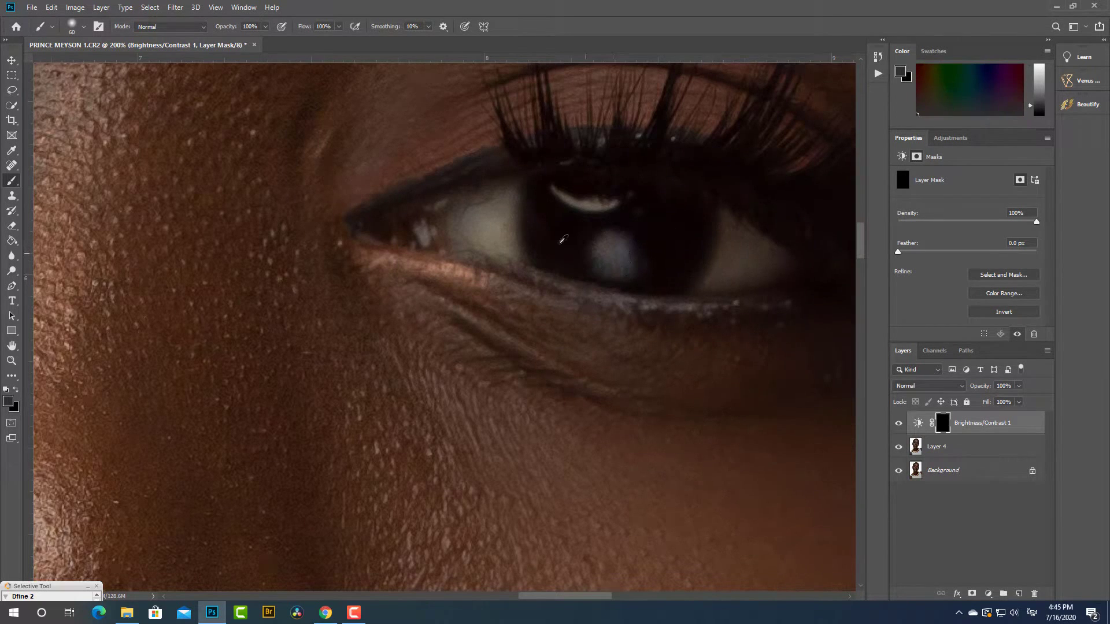
pyautogui.press('x')
pyautogui.click(549, 220)
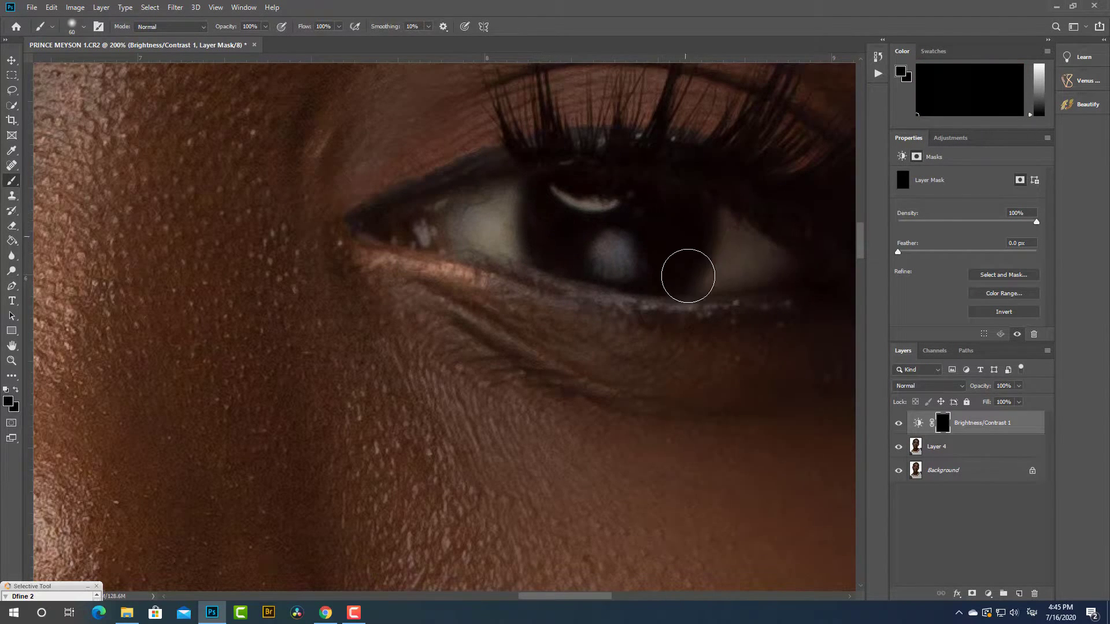
# Reset the foreground colour to white and brighten the whites of the image-right eye on the mask
pyautogui.click(7, 402)
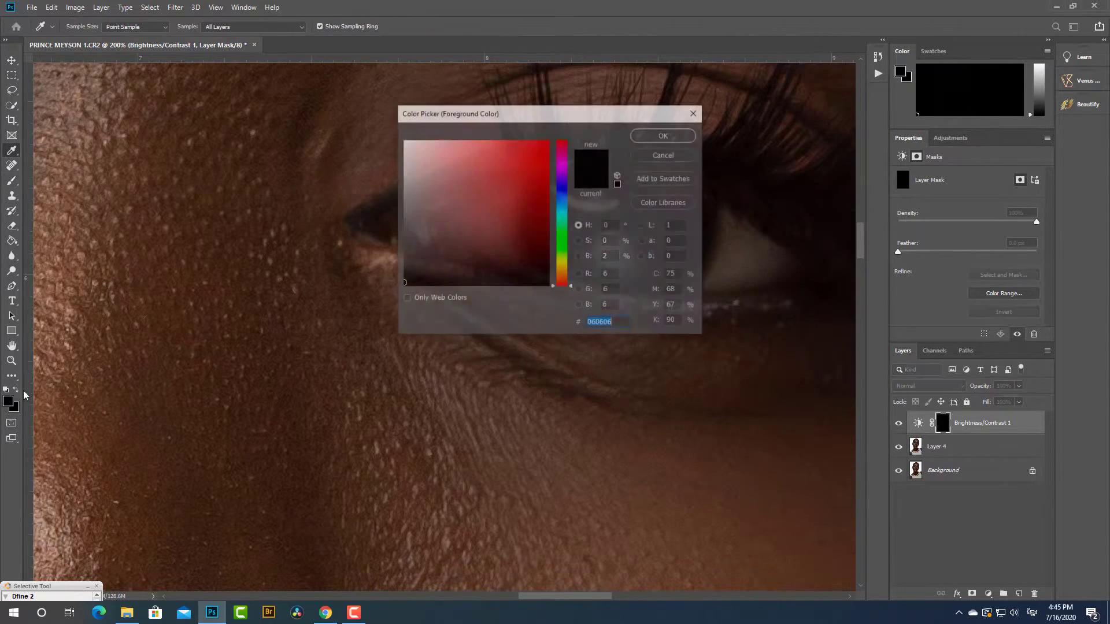
pyautogui.click(403, 141)
pyautogui.click(665, 136)
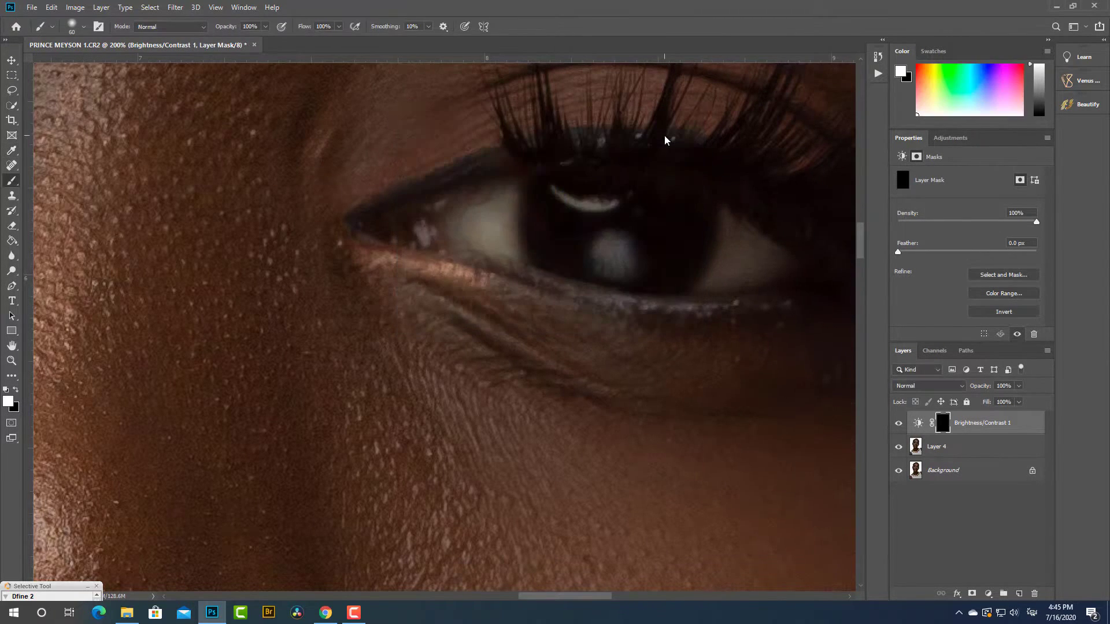
pyautogui.moveTo(484, 218)
pyautogui.mouseDown()
pyautogui.moveTo(490, 247)
pyautogui.moveTo(483, 218)
pyautogui.mouseUp()
pyautogui.moveTo(748, 238)
pyautogui.mouseDown()
pyautogui.moveTo(729, 270)
pyautogui.moveTo(763, 265)
pyautogui.moveTo(711, 260)
pyautogui.mouseUp()
# Brighten the inner and outer whites of the image-left eye on the mask
pyautogui.press('space')
pyautogui.moveTo(471, 260); pyautogui.dragTo(818, 332)
pyautogui.moveTo(712, 371); pyautogui.dragTo(721, 388)
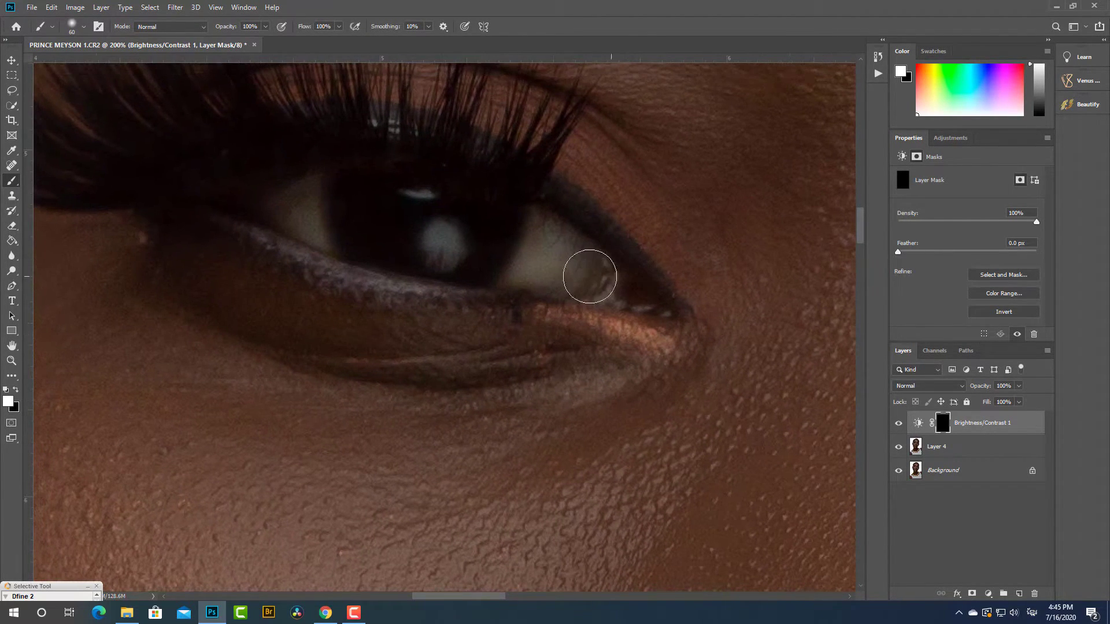
pyautogui.moveTo(545, 255)
pyautogui.mouseDown()
pyautogui.moveTo(554, 248)
pyautogui.moveTo(577, 278)
pyautogui.mouseUp()
pyautogui.moveTo(444, 265)
pyautogui.mouseDown()
pyautogui.moveTo(589, 339)
pyautogui.moveTo(503, 322)
pyautogui.moveTo(517, 347)
pyautogui.mouseUp()
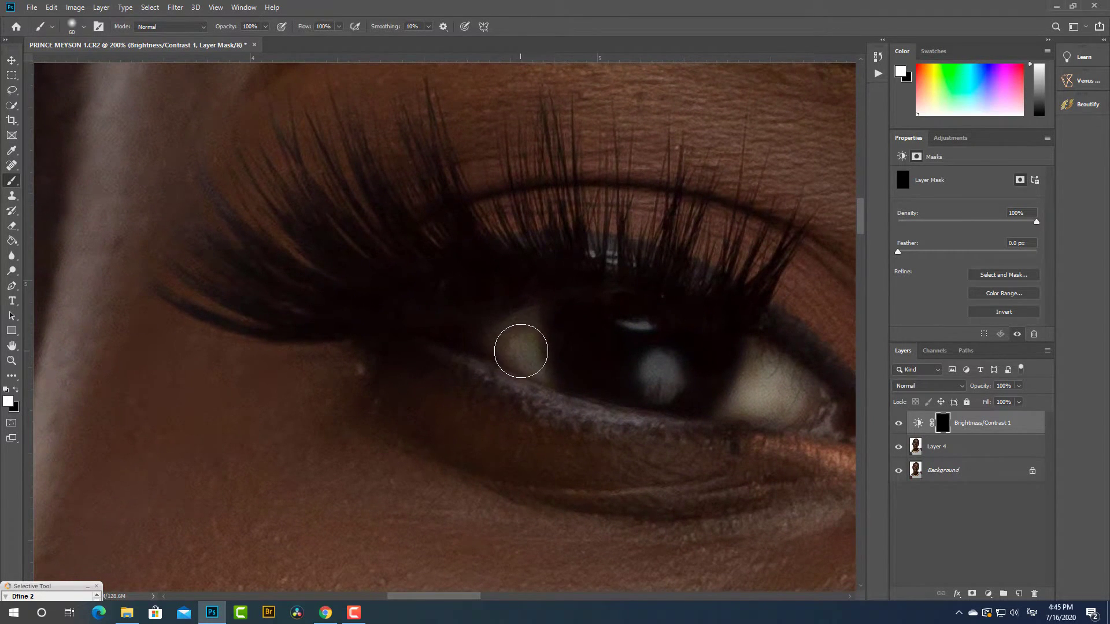
# Sample grey from the image-right eye's catchlights and touch them up on the mask with a 15 px brush
pyautogui.scroll(-6, 694, 381)
pyautogui.scroll(-2, 693, 380)
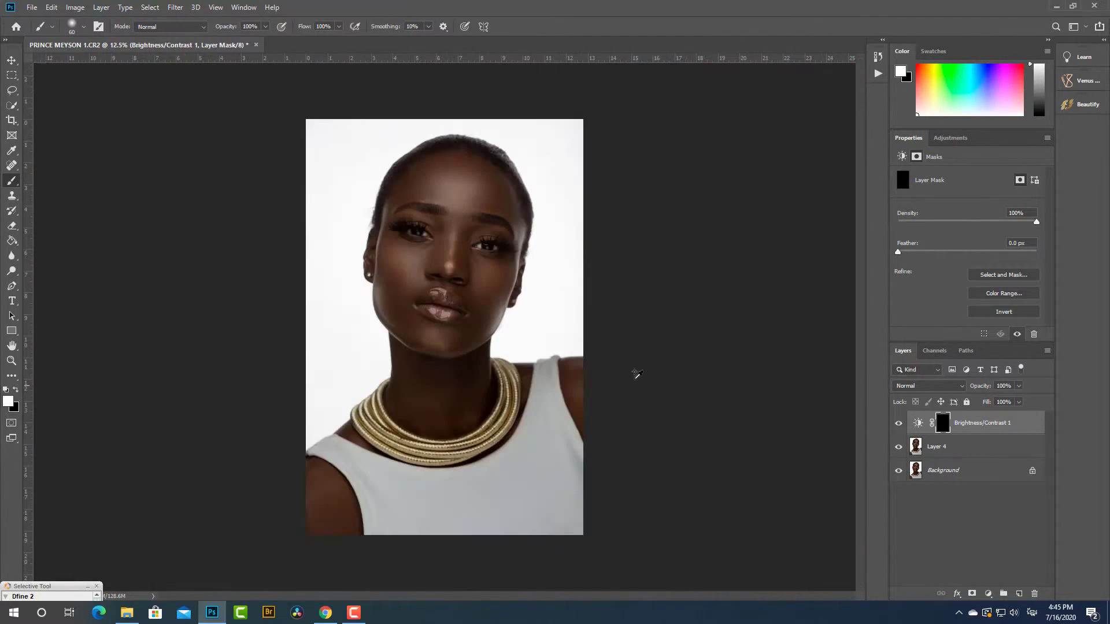
pyautogui.scroll(8, 511, 307)
pyautogui.scroll(2, 511, 307)
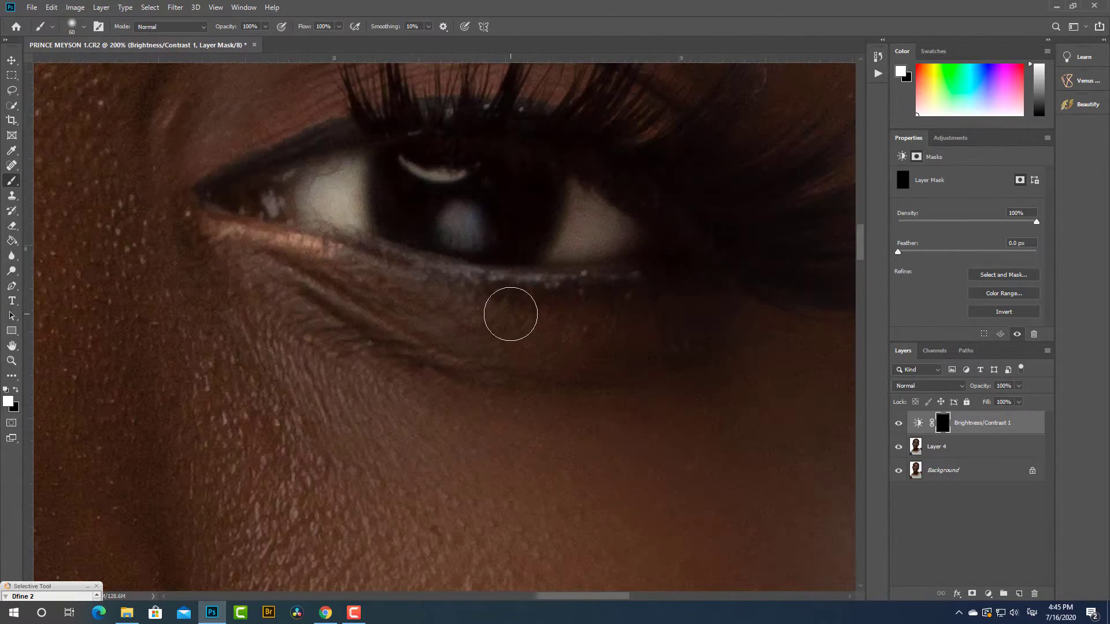
pyautogui.keyDown('alt'); pyautogui.click(470, 219); pyautogui.keyUp('alt')
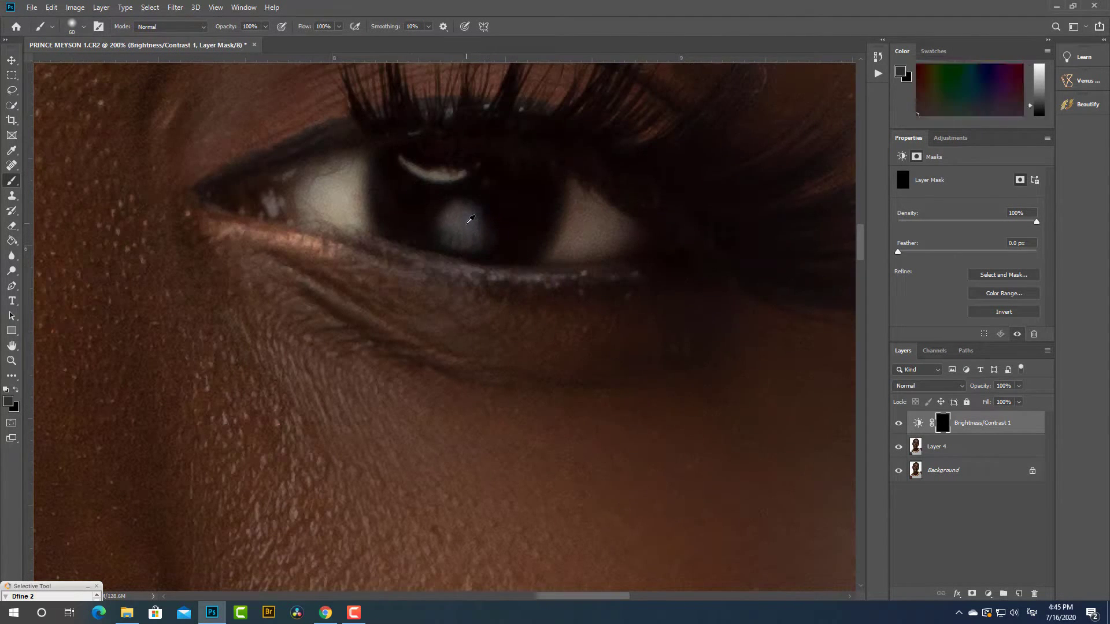
pyautogui.press('[')
pyautogui.keyDown('alt'); pyautogui.click(438, 174); pyautogui.keyUp('alt')
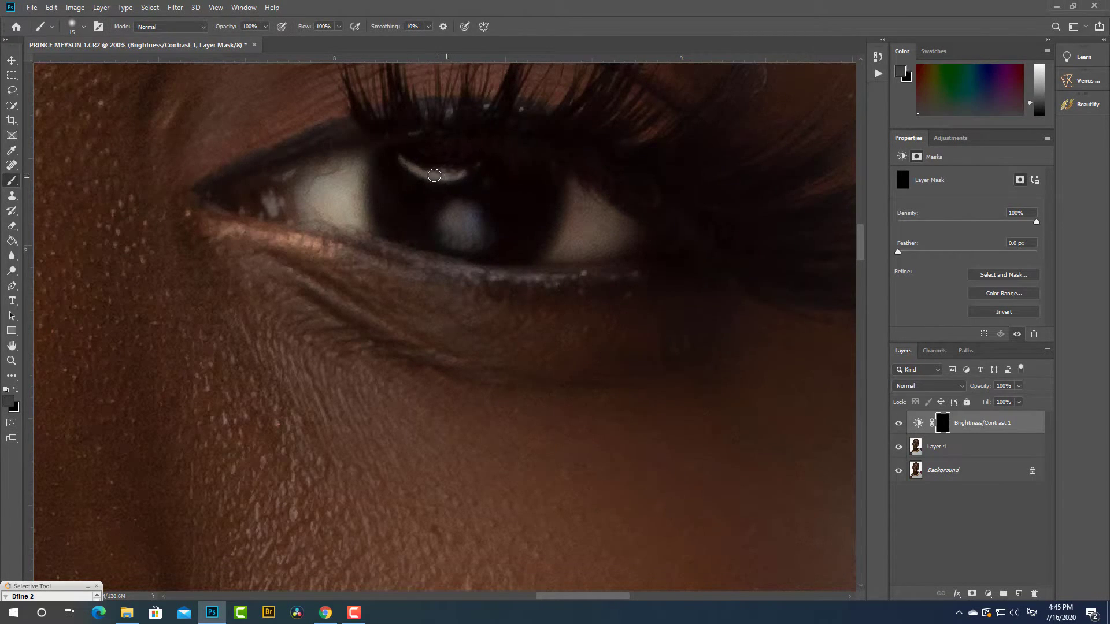
# Sample a tone from the image-left eye's catchlight and touch it up on the mask with a 20 px brush
pyautogui.moveTo(394, 205); pyautogui.dragTo(825, 347)
pyautogui.moveTo(231, 344); pyautogui.dragTo(794, 339)
pyautogui.moveTo(503, 346); pyautogui.dragTo(654, 404)
pyautogui.moveTo(717, 287); pyautogui.dragTo(736, 296)
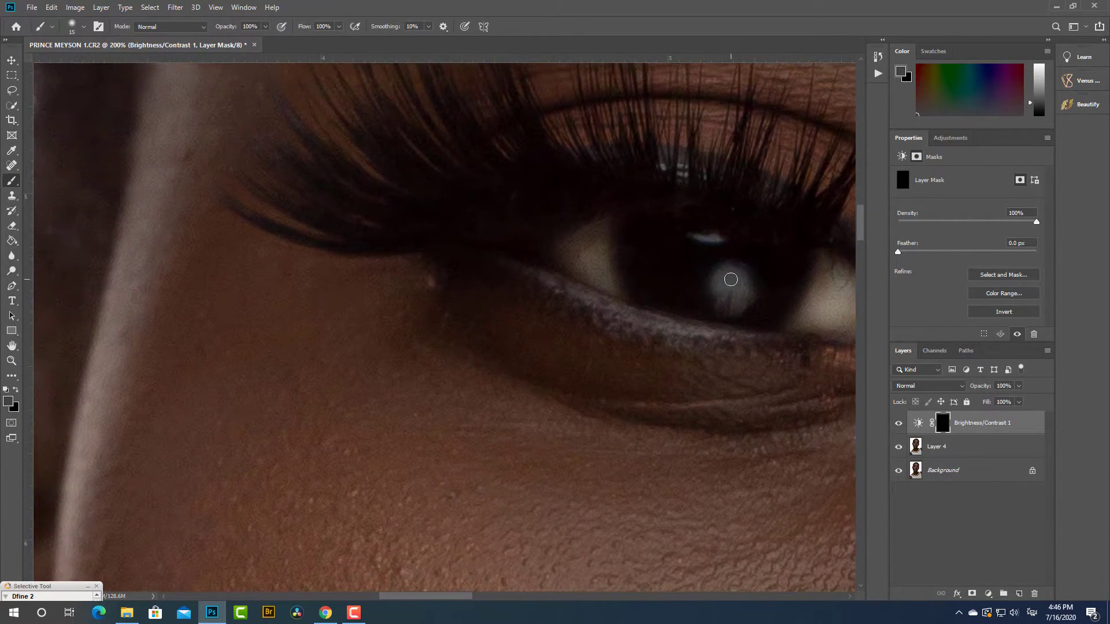
pyautogui.keyDown('alt'); pyautogui.click(731, 279); pyautogui.keyUp('alt')
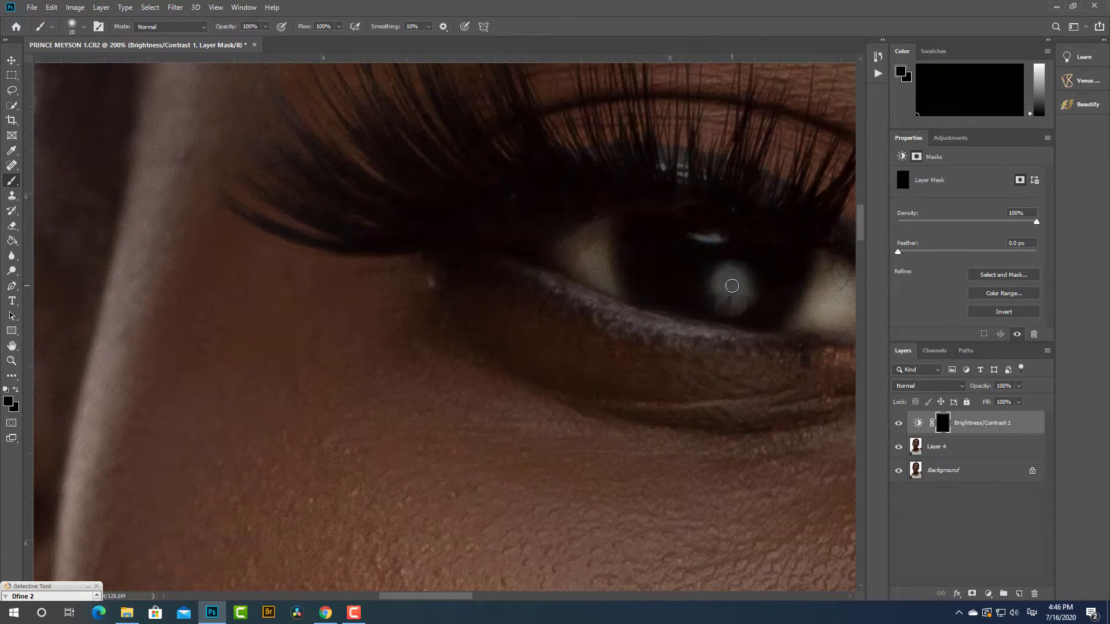
pyautogui.click(735, 279)
pyautogui.scroll(-7, 725, 408)
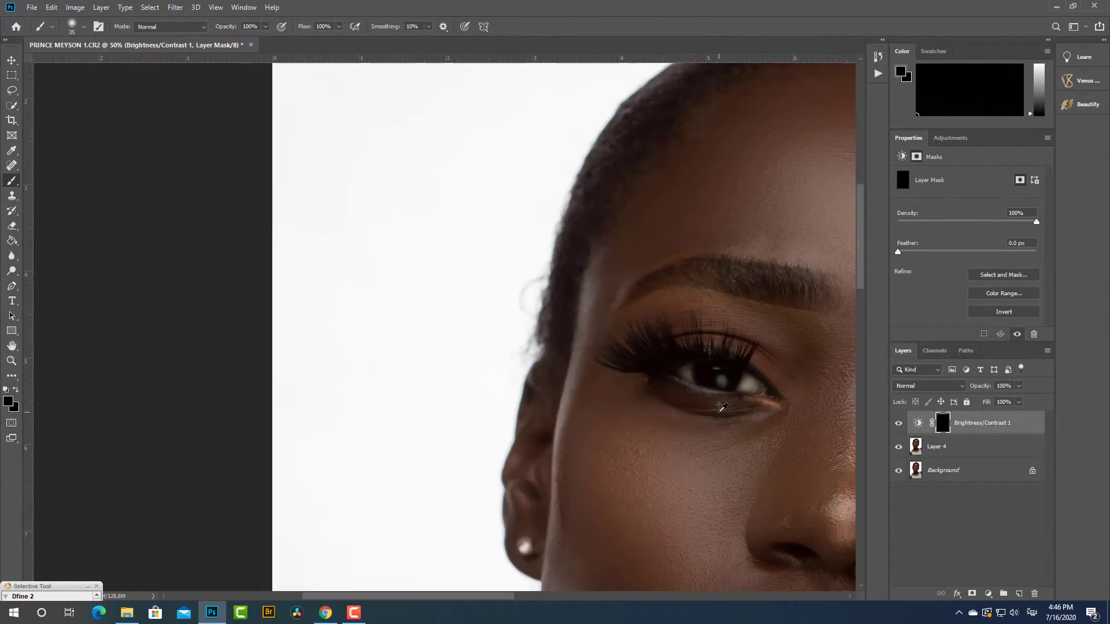